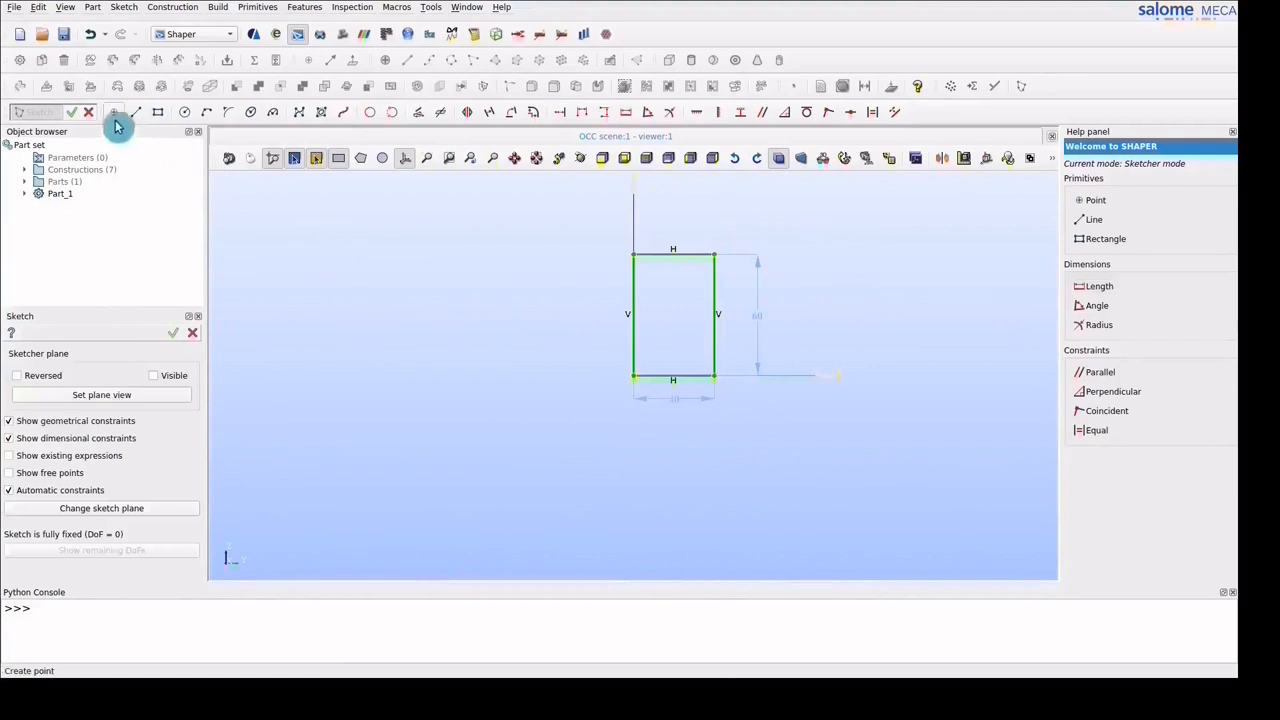
Place a point on the rectangle's top edge and constrain it to the edge's midpoint
left_click(114, 112)
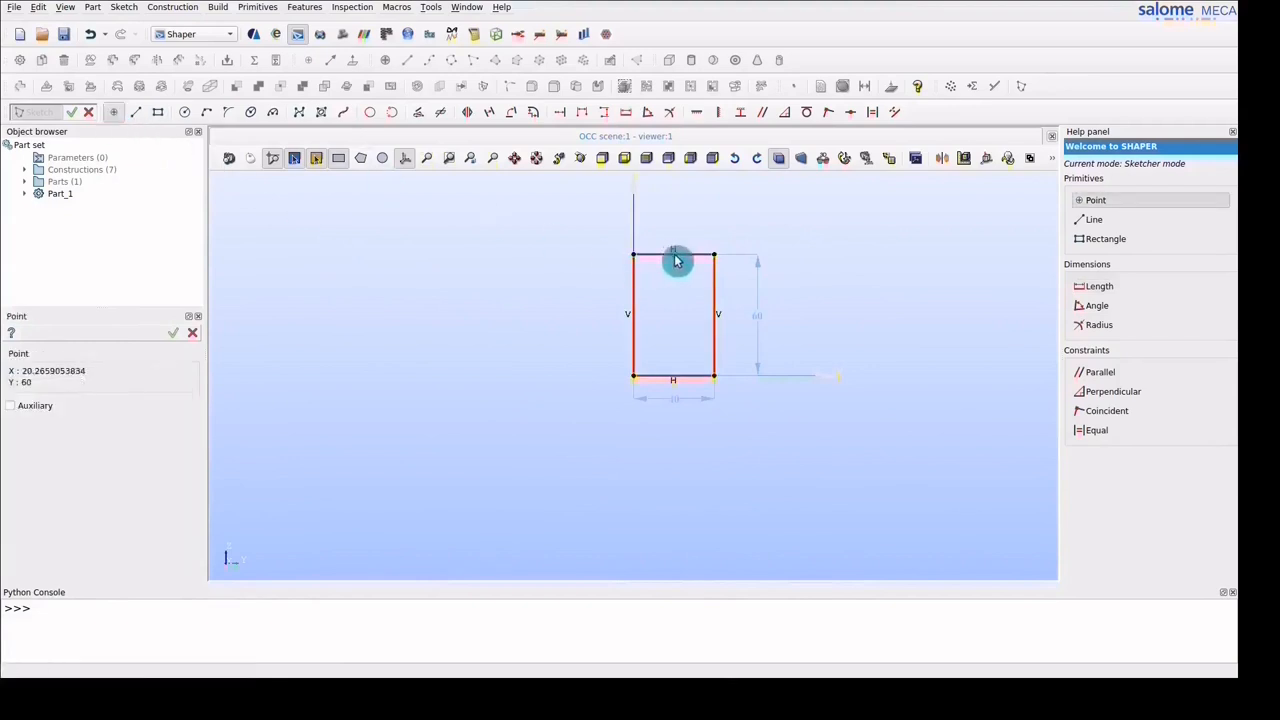
left_click(850, 112)
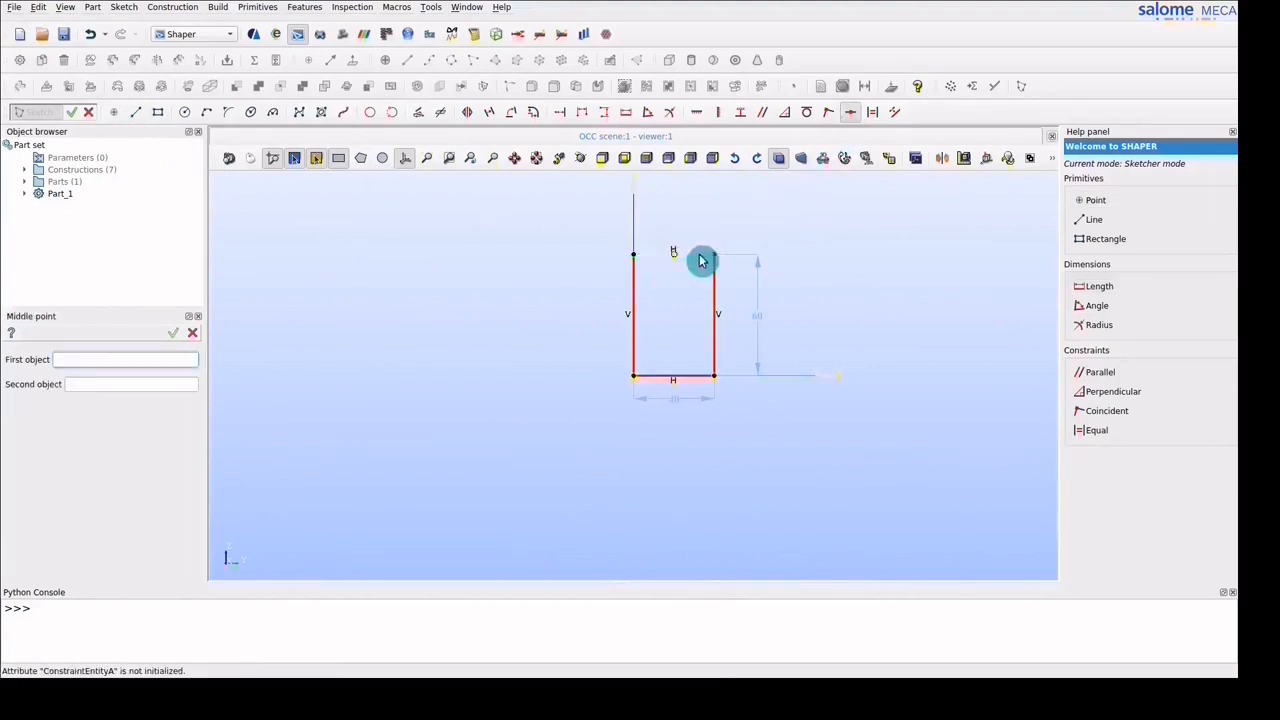
left_click(674, 260)
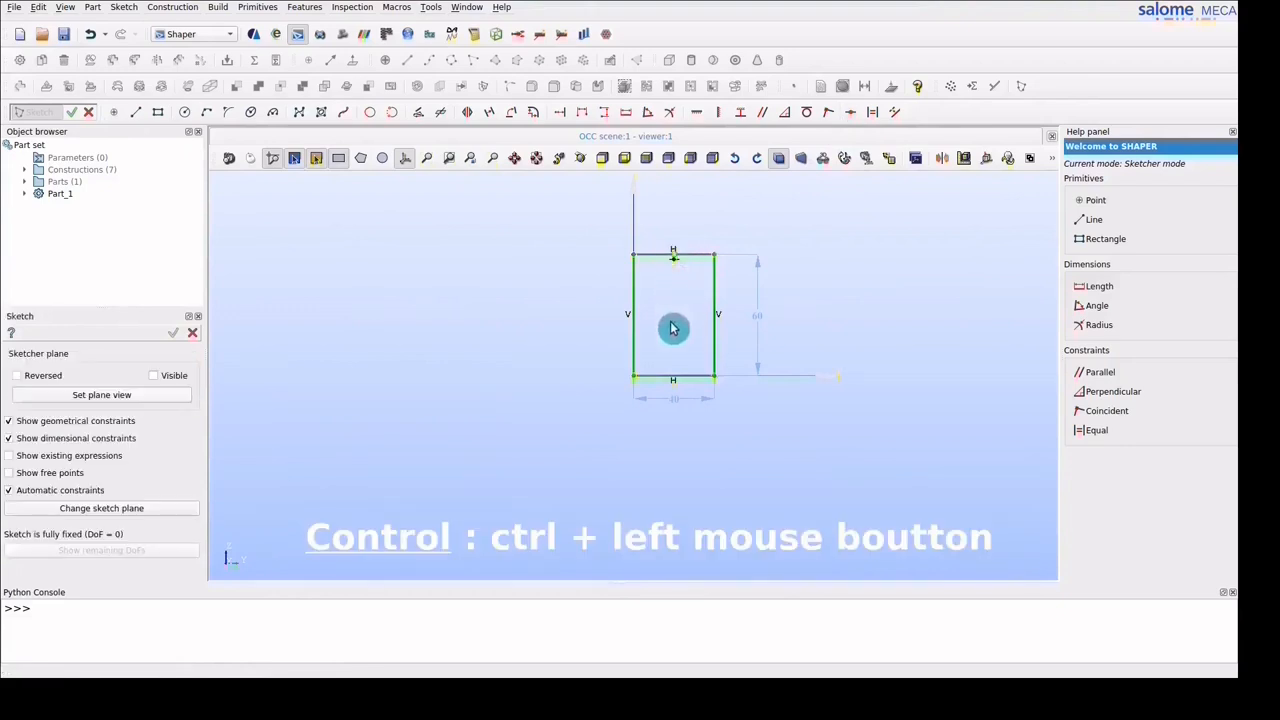
Draw a semicircular arc of radius 20 centred on the top edge's midpoint, spanning the rectangle's two upper corners
left_click_drag(674, 328, 675, 380, "ctrl")
middle_click_drag(700, 297, 669, 366, "ctrl")
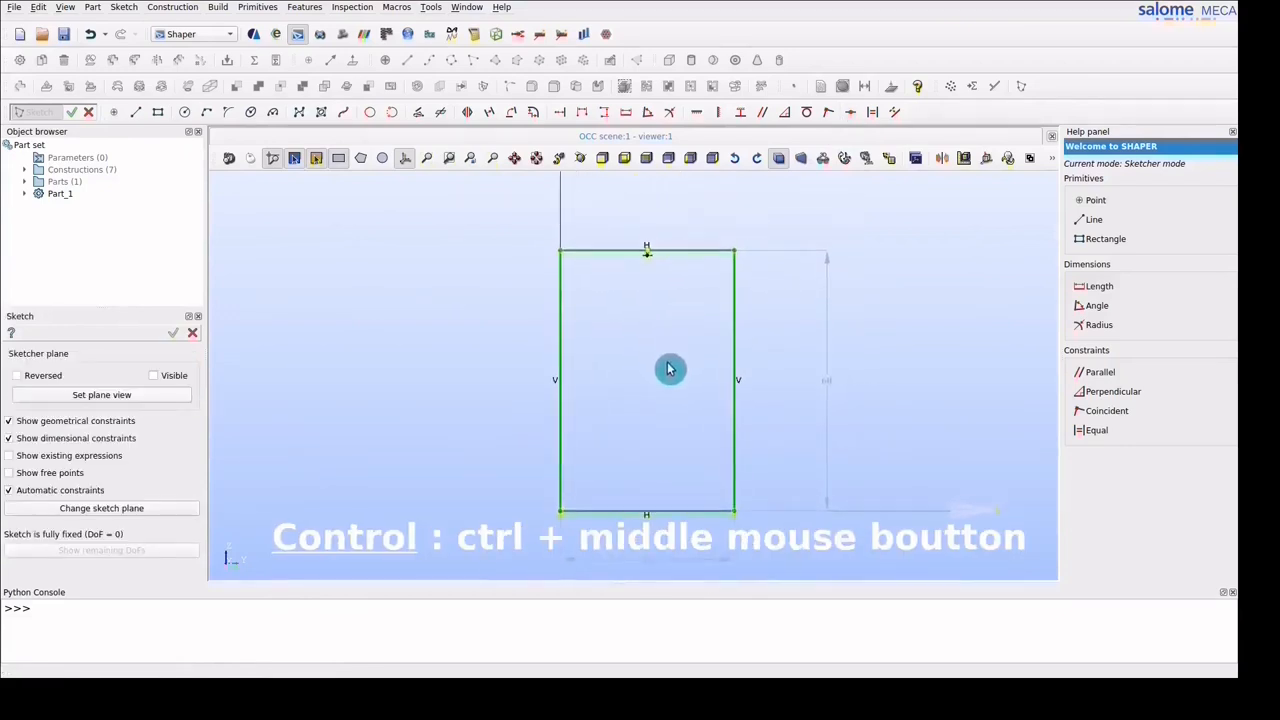
left_click(206, 112)
left_click(638, 249)
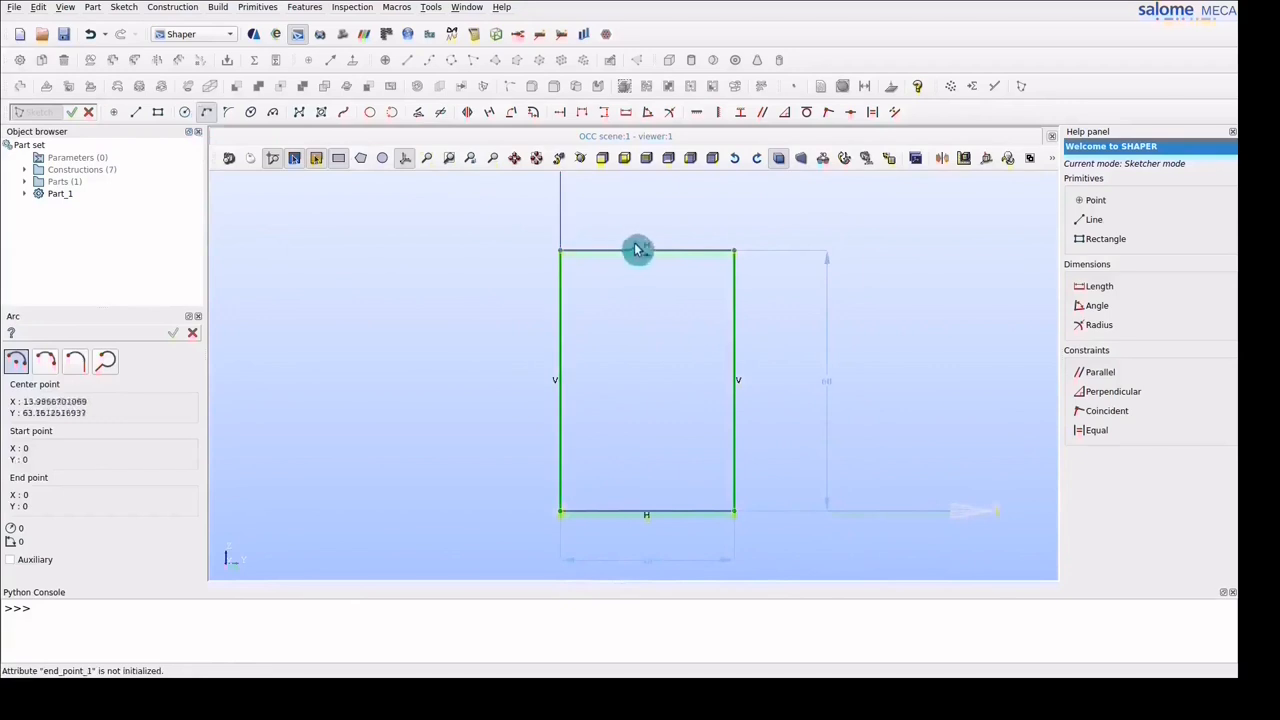
left_click(648, 253)
left_click(562, 253)
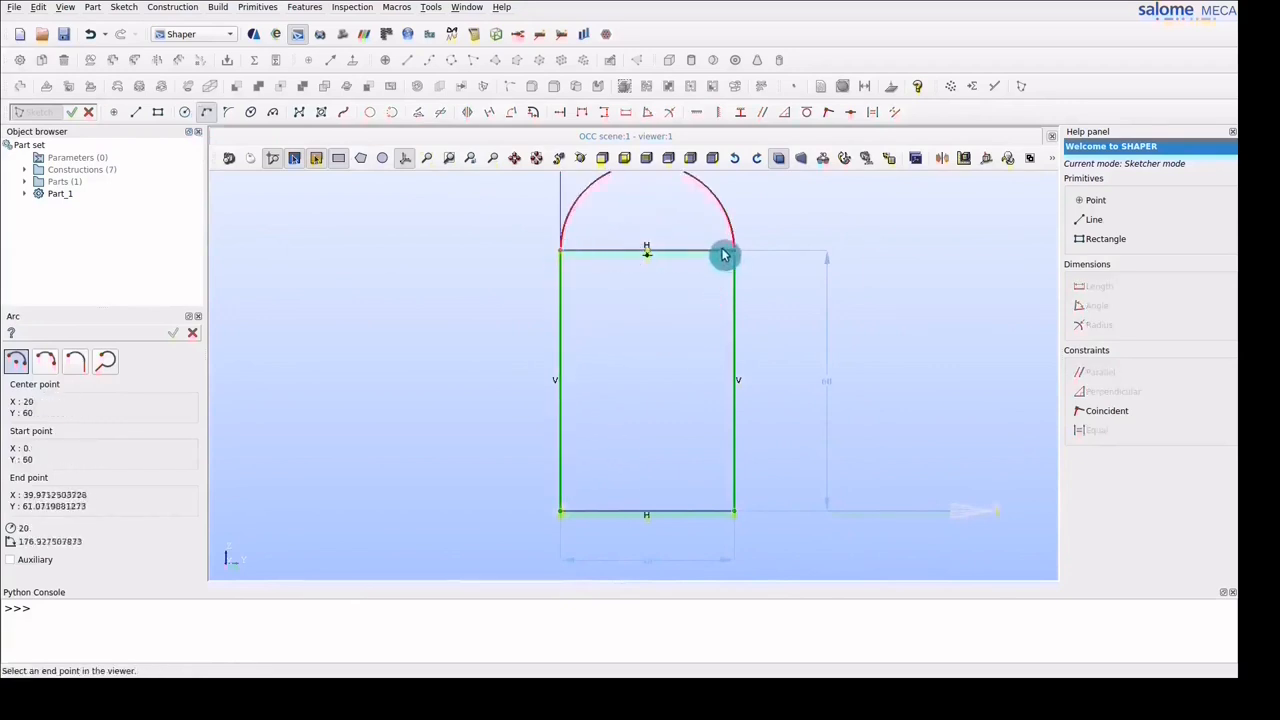
left_click(734, 258)
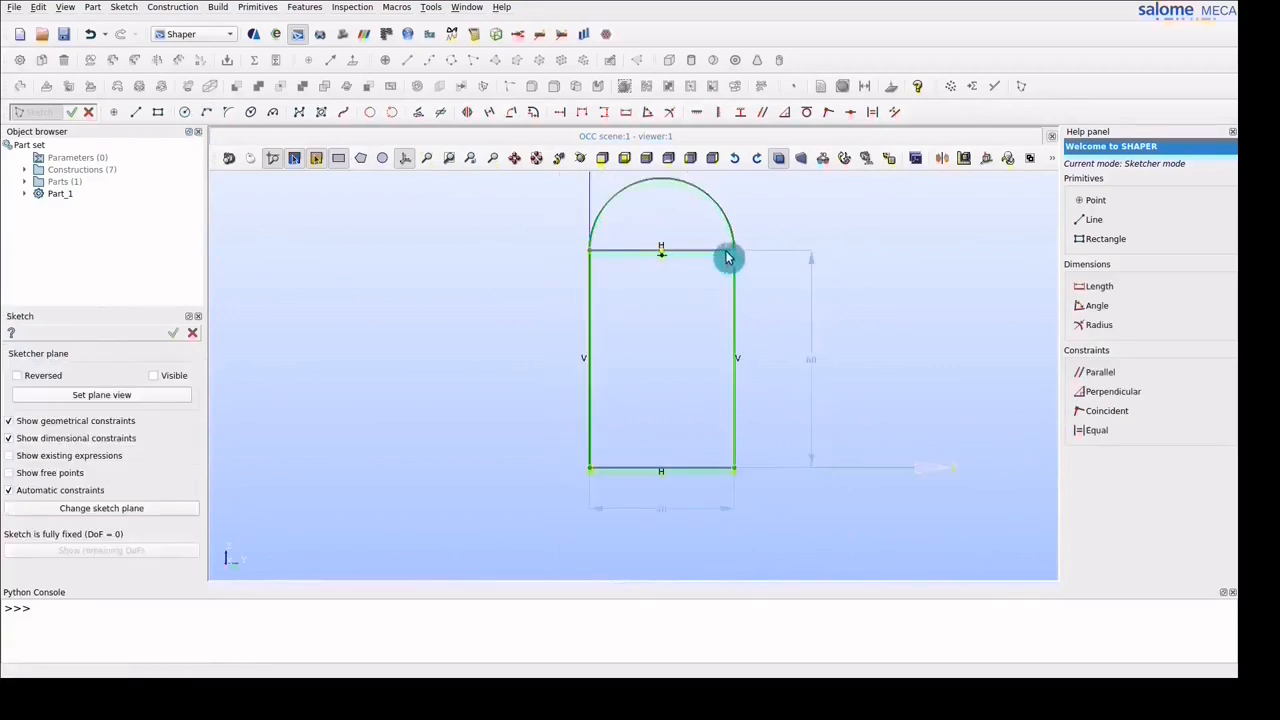
Draw a vertical line from the arc to the bottom edge and two crossing diagonals from the arc to the opposite side edges
left_click(136, 112)
left_click(655, 181)
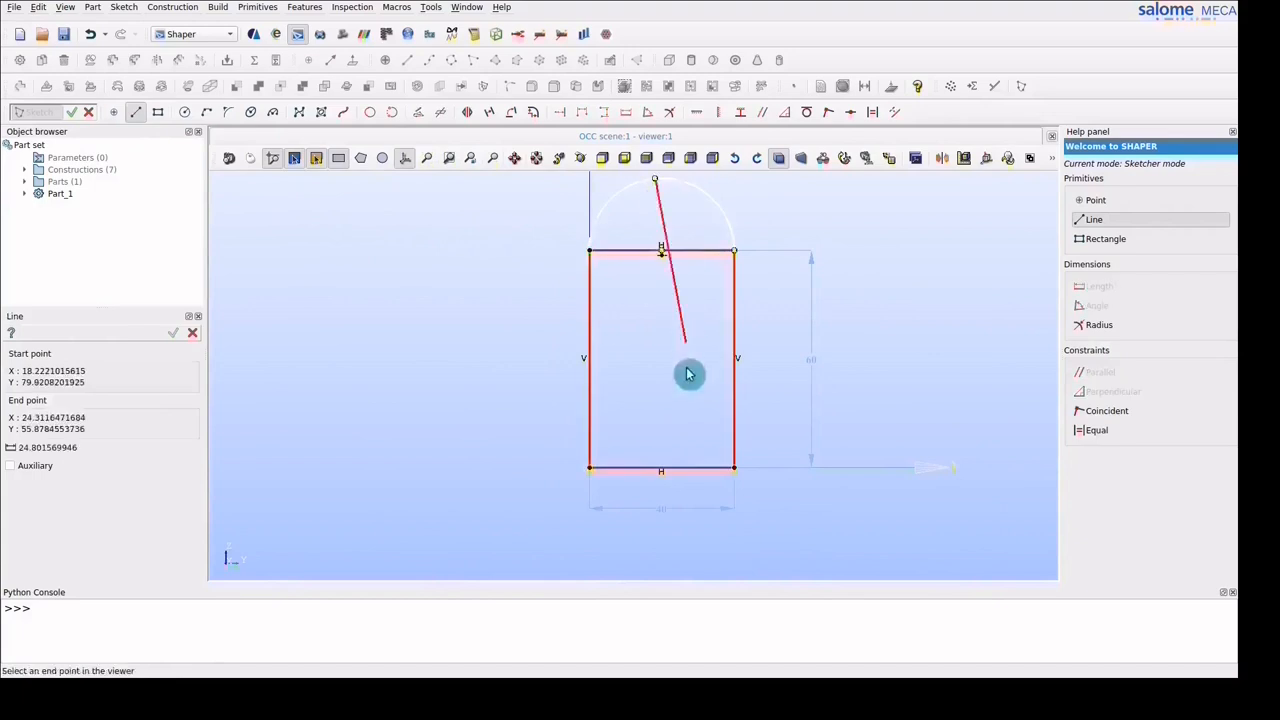
left_click(655, 472)
left_click(136, 112)
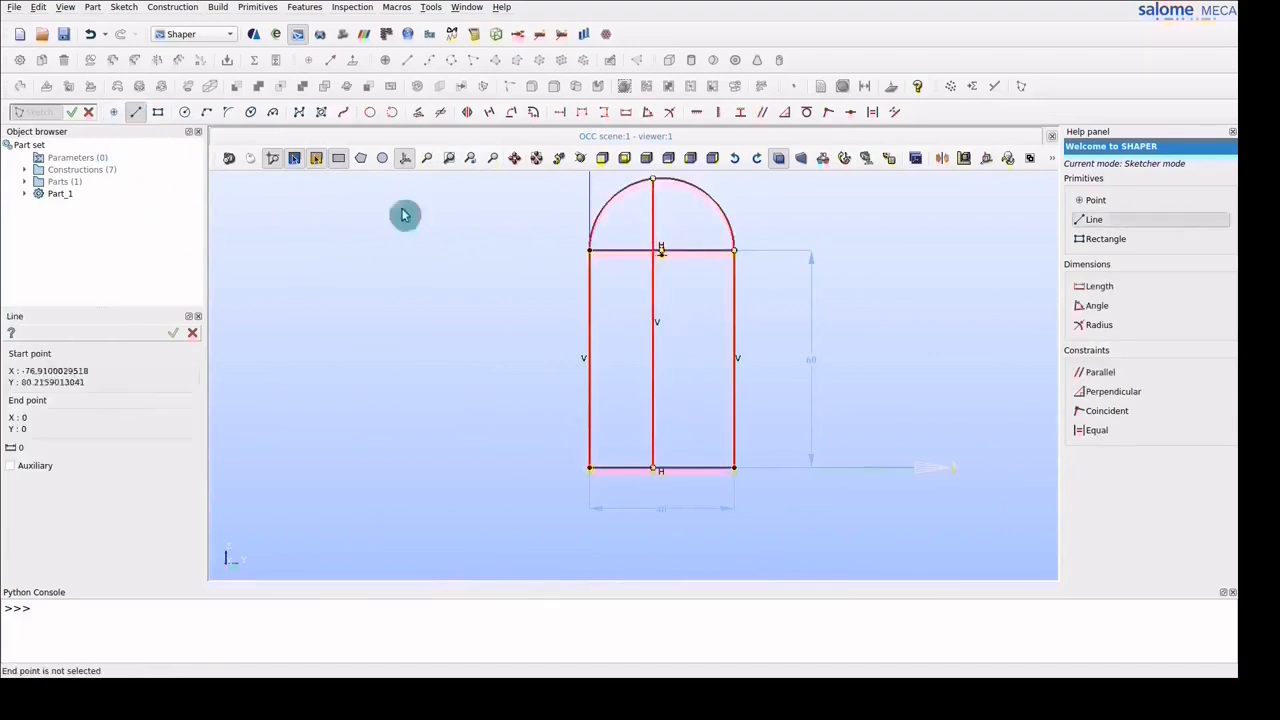
left_click(605, 207)
left_click(734, 330)
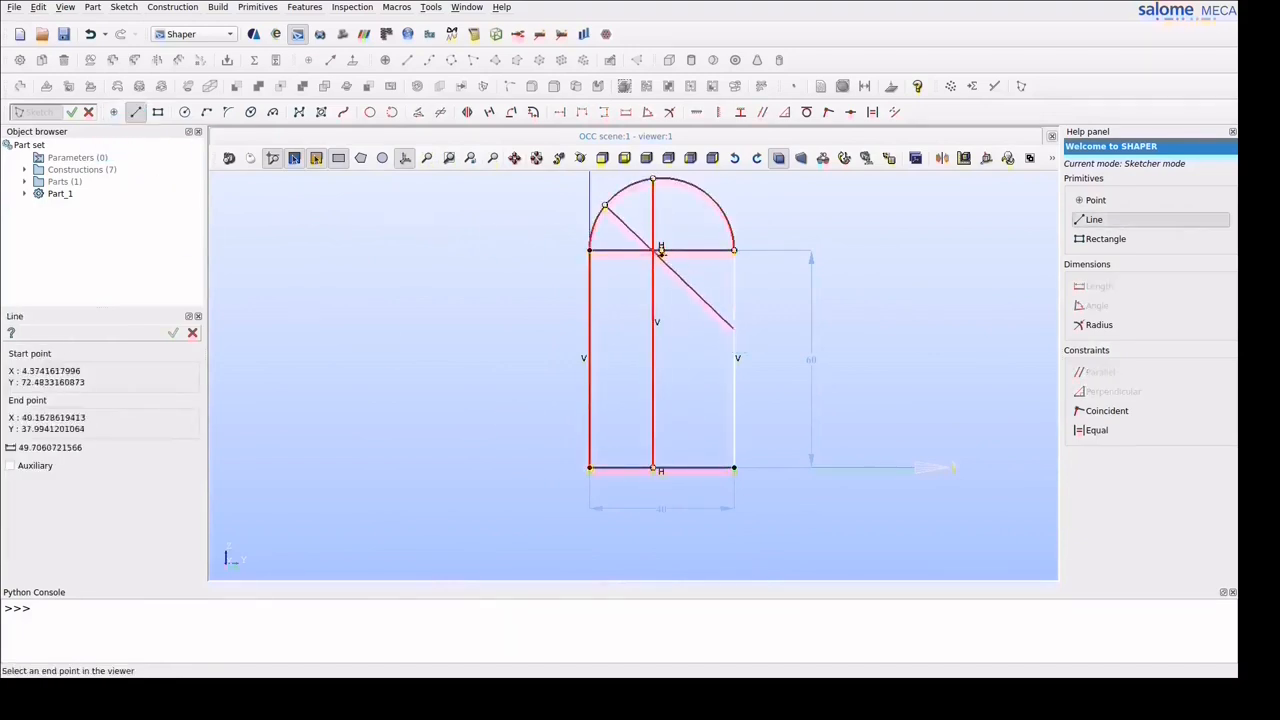
left_click(136, 112)
left_click(700, 198)
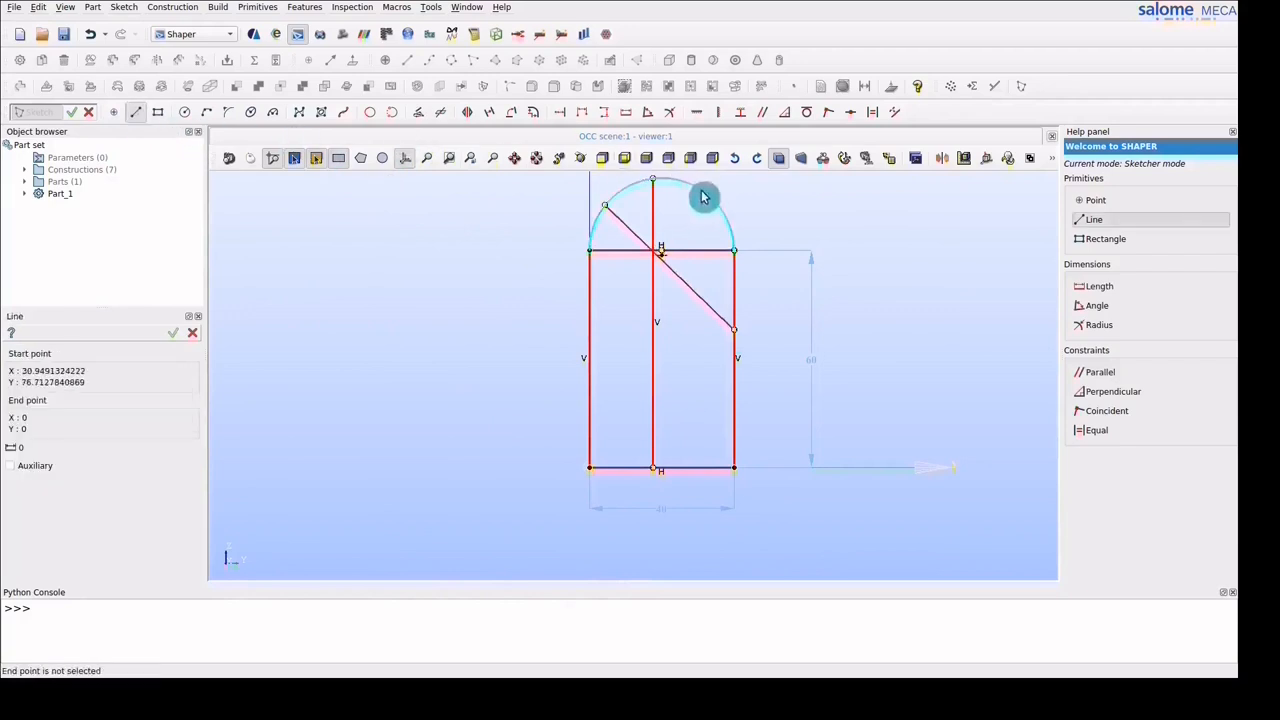
left_click(591, 333)
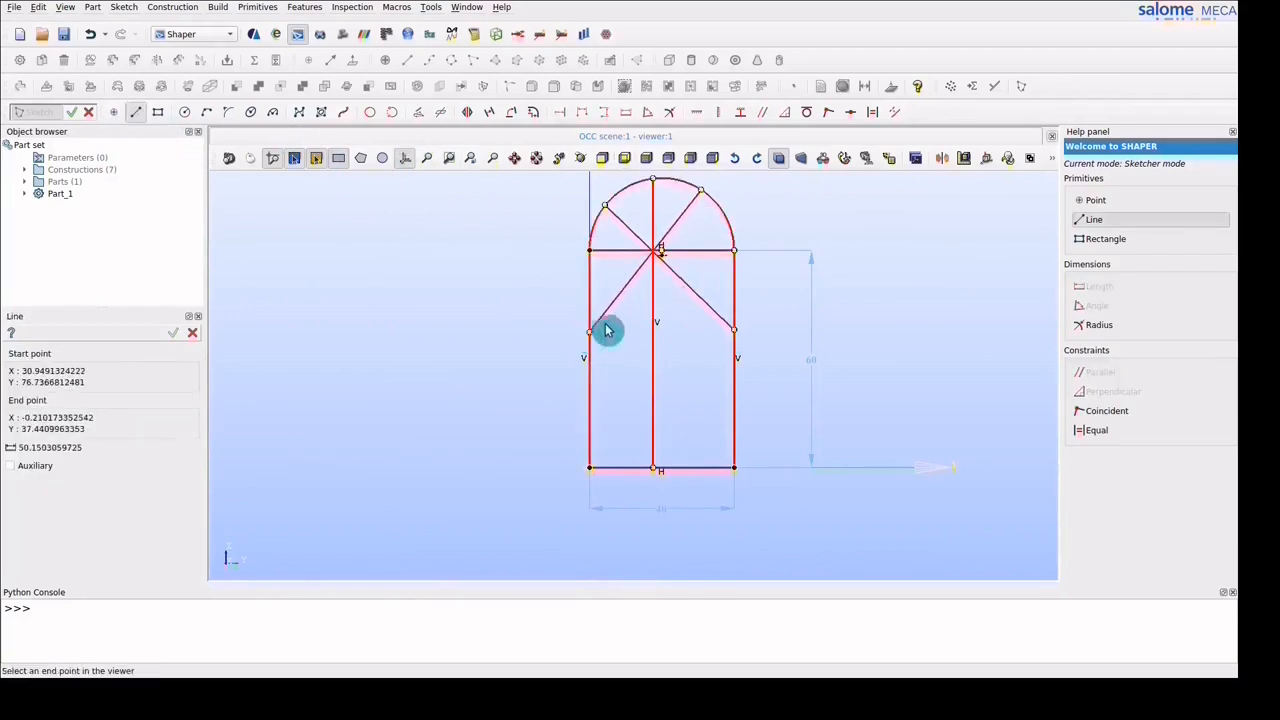
Make the vertical line and both diagonals coincident with the midpoint of the rectangle's top edge
left_click(828, 112)
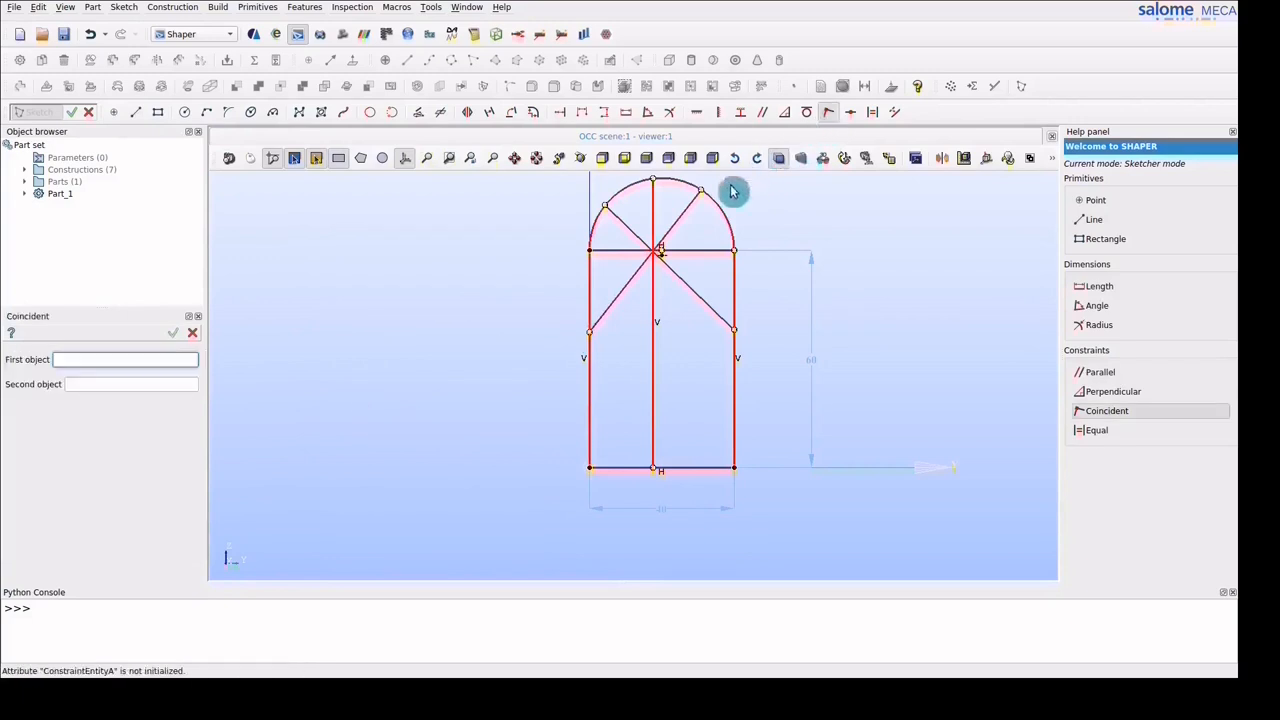
left_click(677, 226)
left_click(656, 246)
left_click(654, 237)
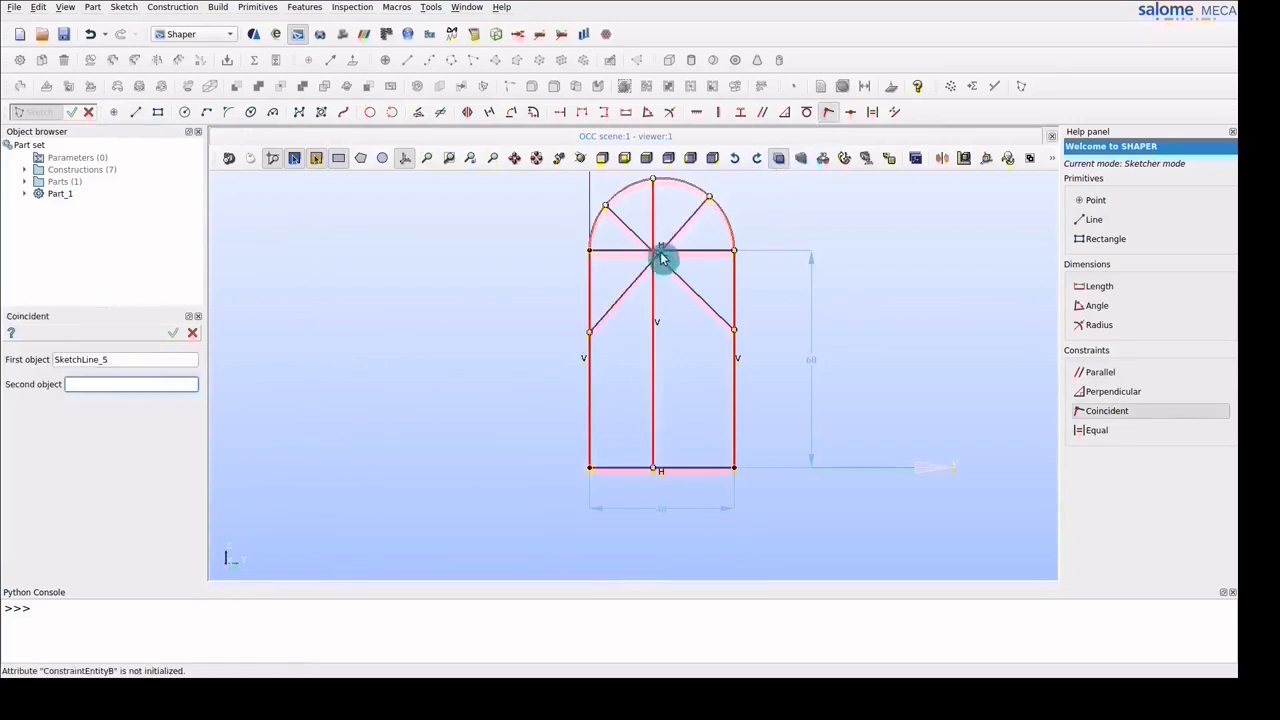
left_click(661, 252)
left_click(651, 248)
left_click(661, 251)
key("Escape")
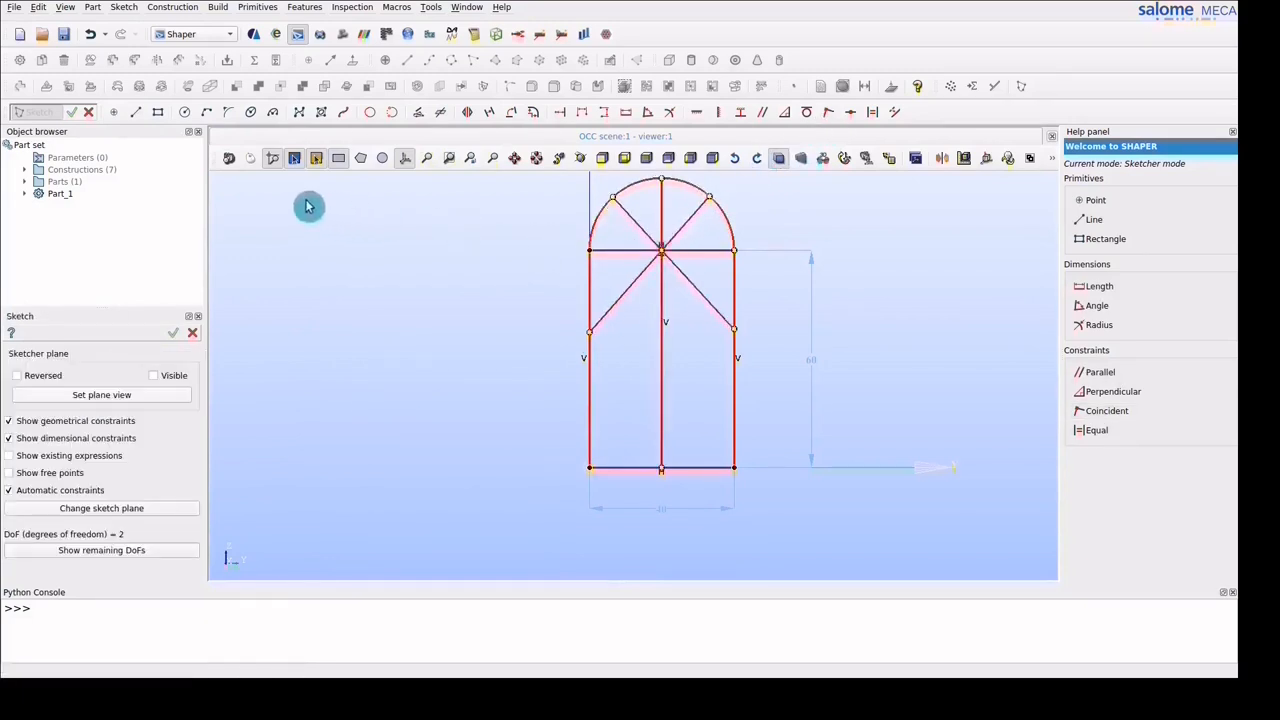
Draw a horizontal line joining the lower ends of the two diagonals and shift it slightly upward
left_click(135, 112)
left_click(590, 338)
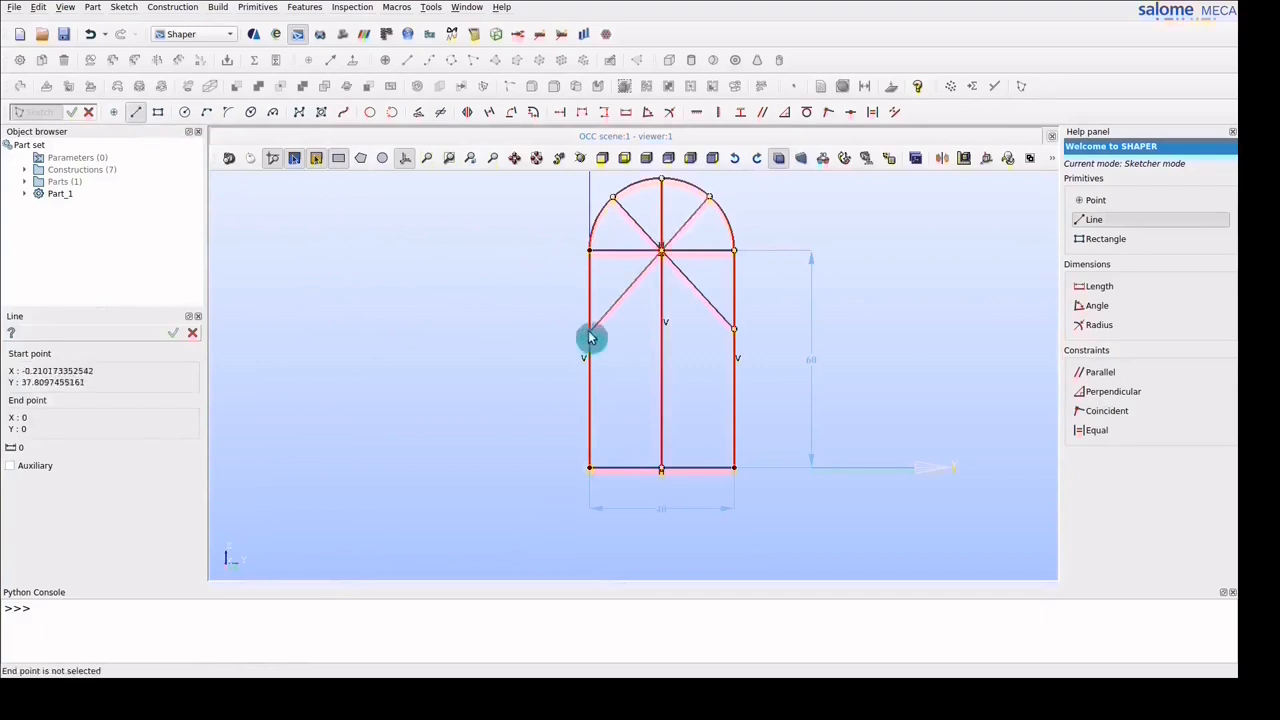
left_click(733, 334)
left_click_drag(705, 334, 697, 316)
Dimension the angle between the upper-right diagonal and the rectangle's top edge at 45° and finish the sketch
left_click(649, 113)
left_click(697, 226)
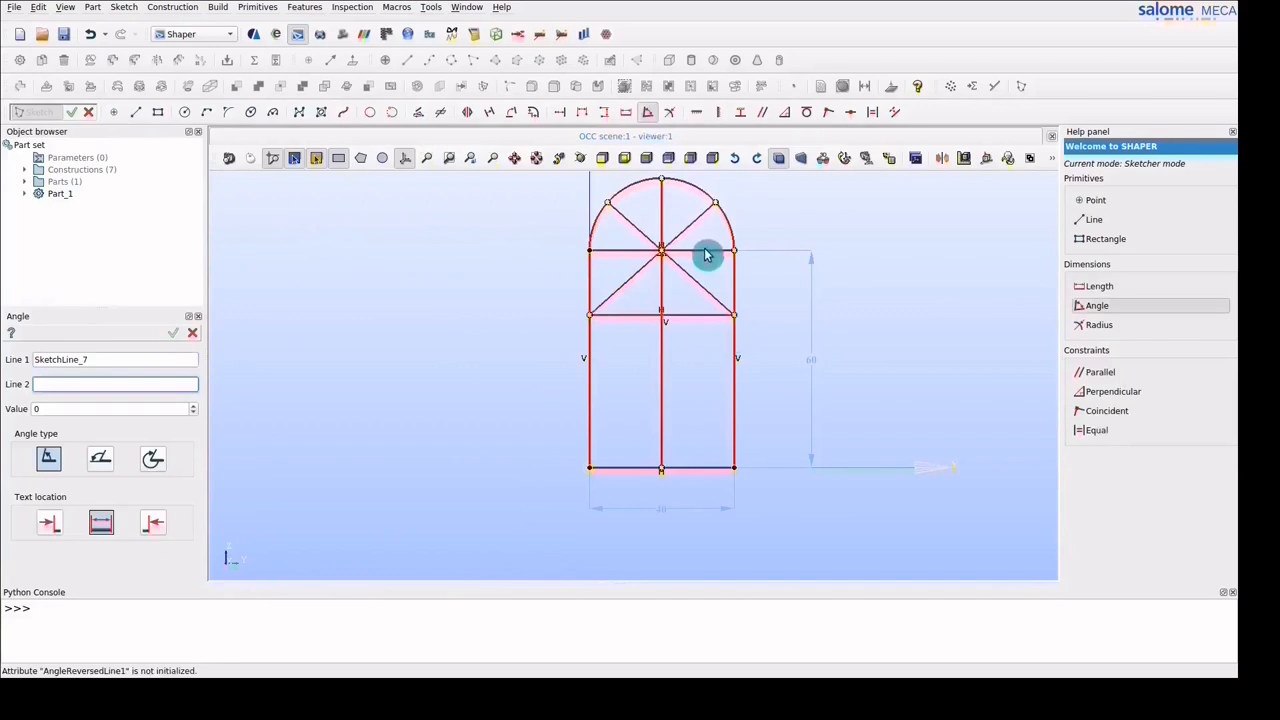
left_click(704, 256)
left_click(769, 223)
key("Return")
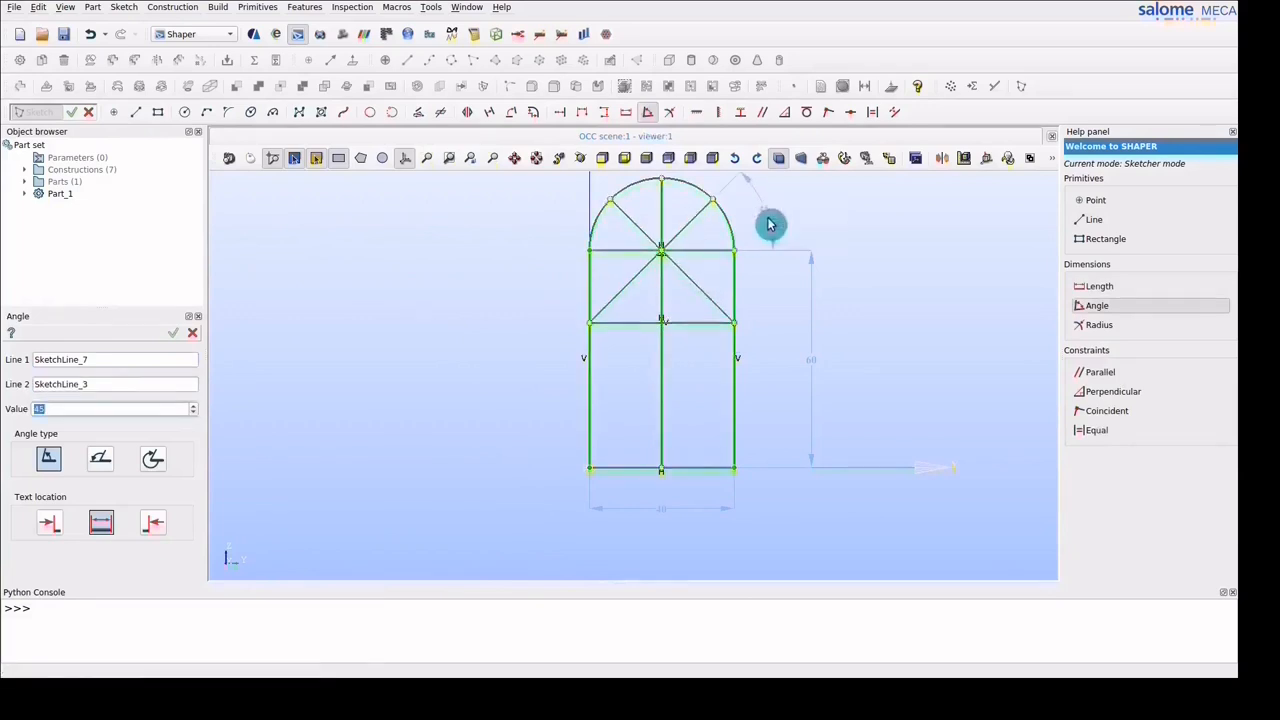
left_click(840, 166)
key("Return")
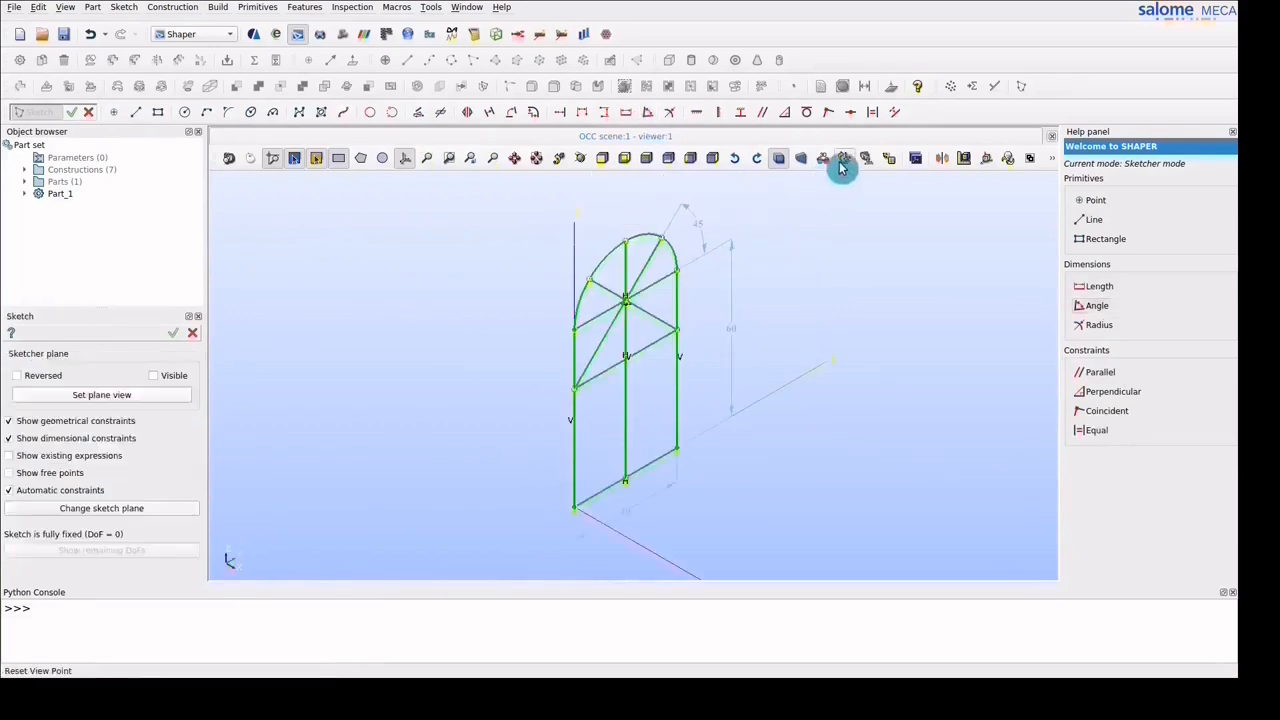
key("Return")
left_click(841, 168)
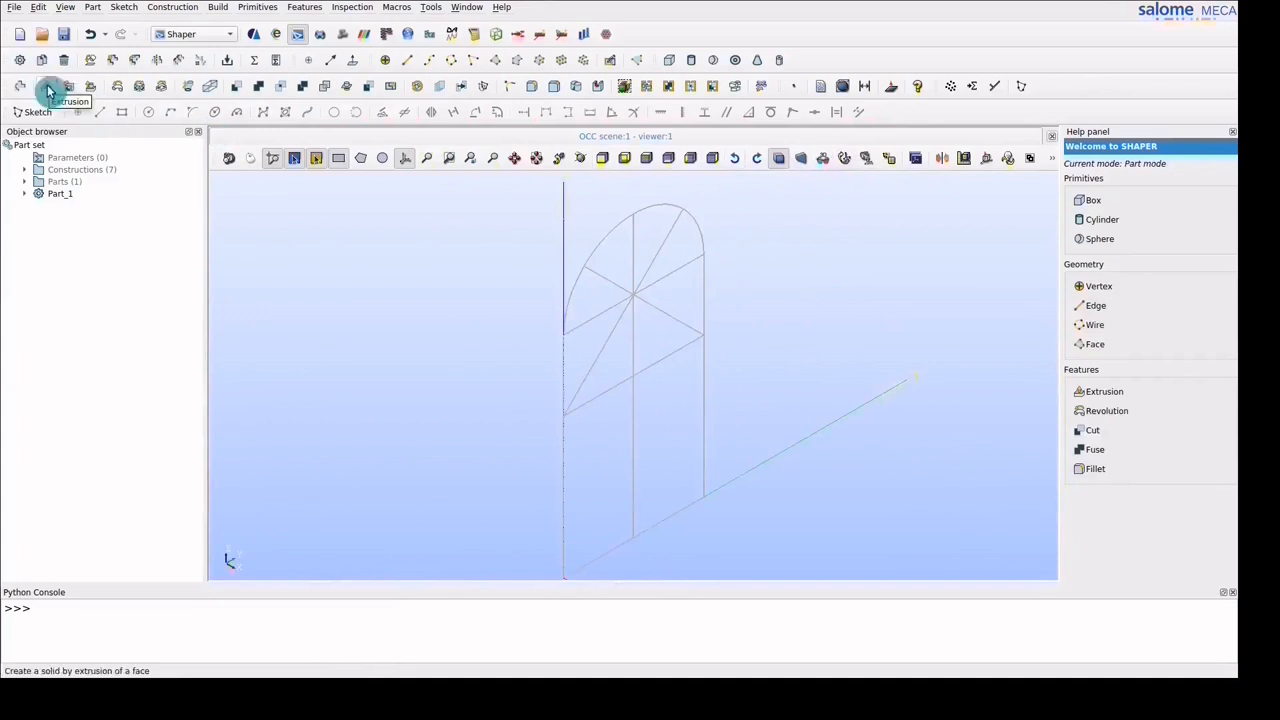
Extrude the whole partitioned sketch symmetrically, 5 in each direction along its normal
left_click(49, 90)
left_click(25, 193)
left_click(83, 243)
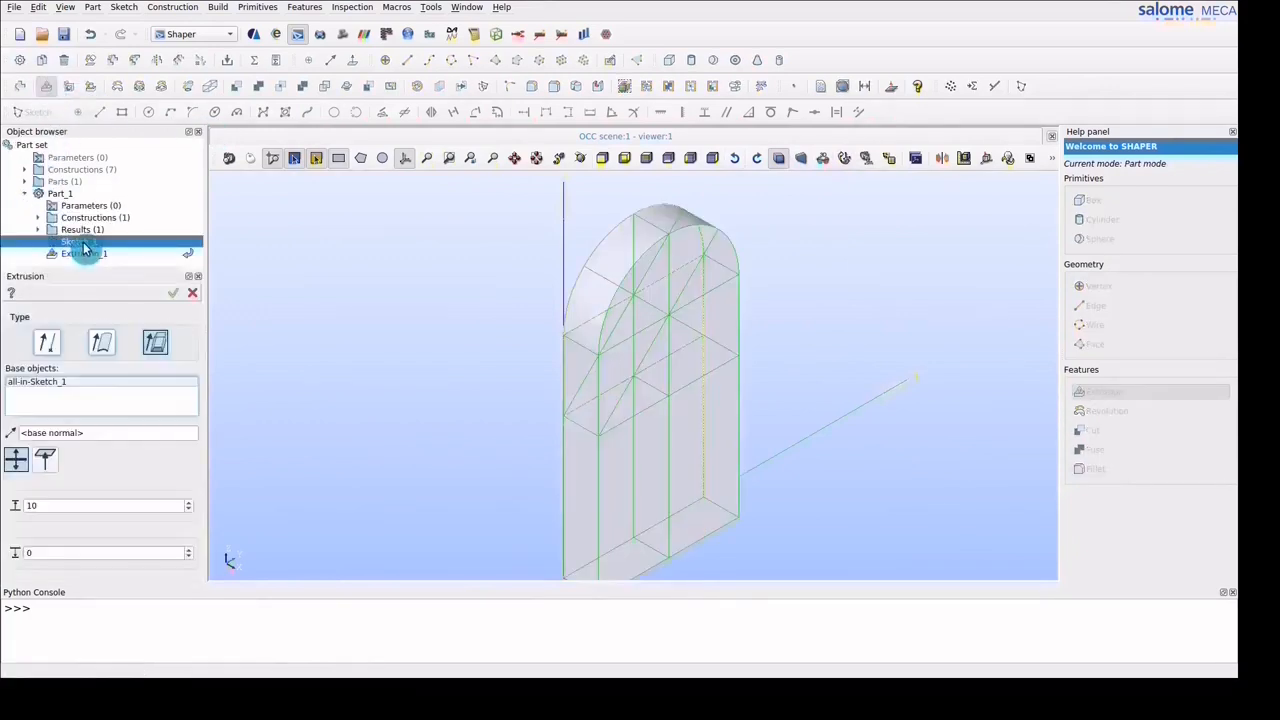
double_click(34, 506)
type("5")
left_click(25, 556)
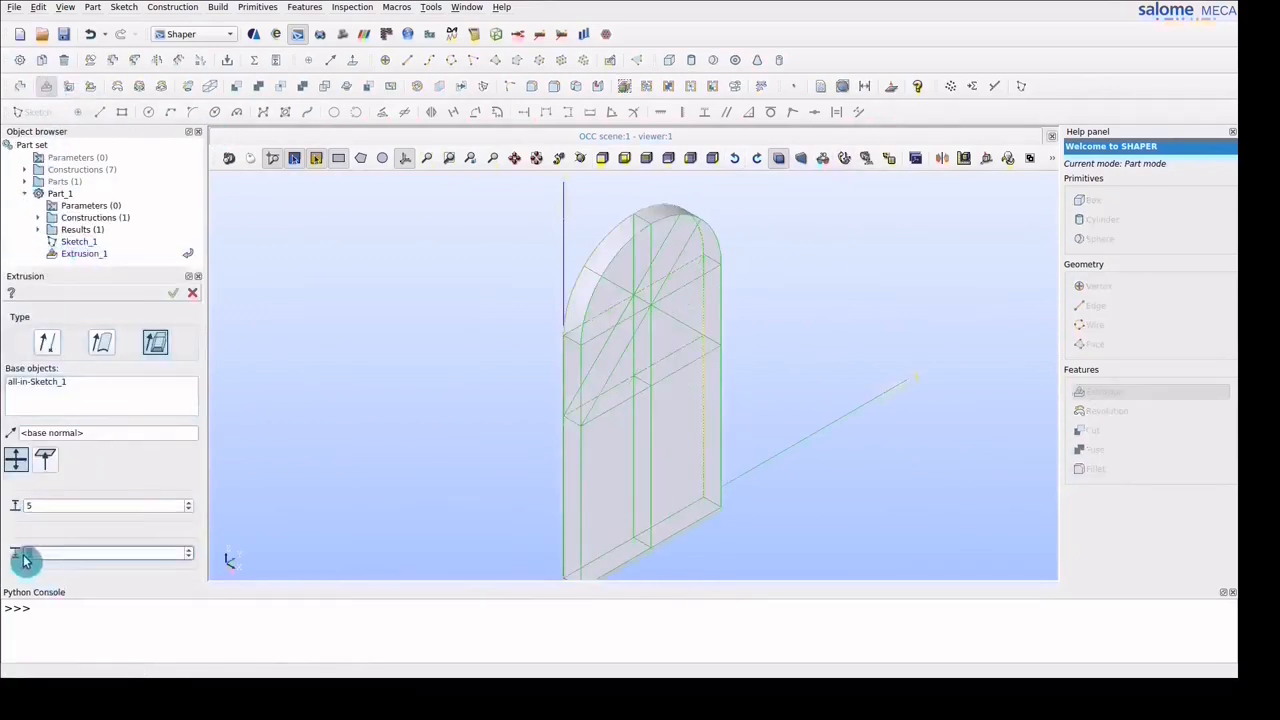
left_click(172, 292)
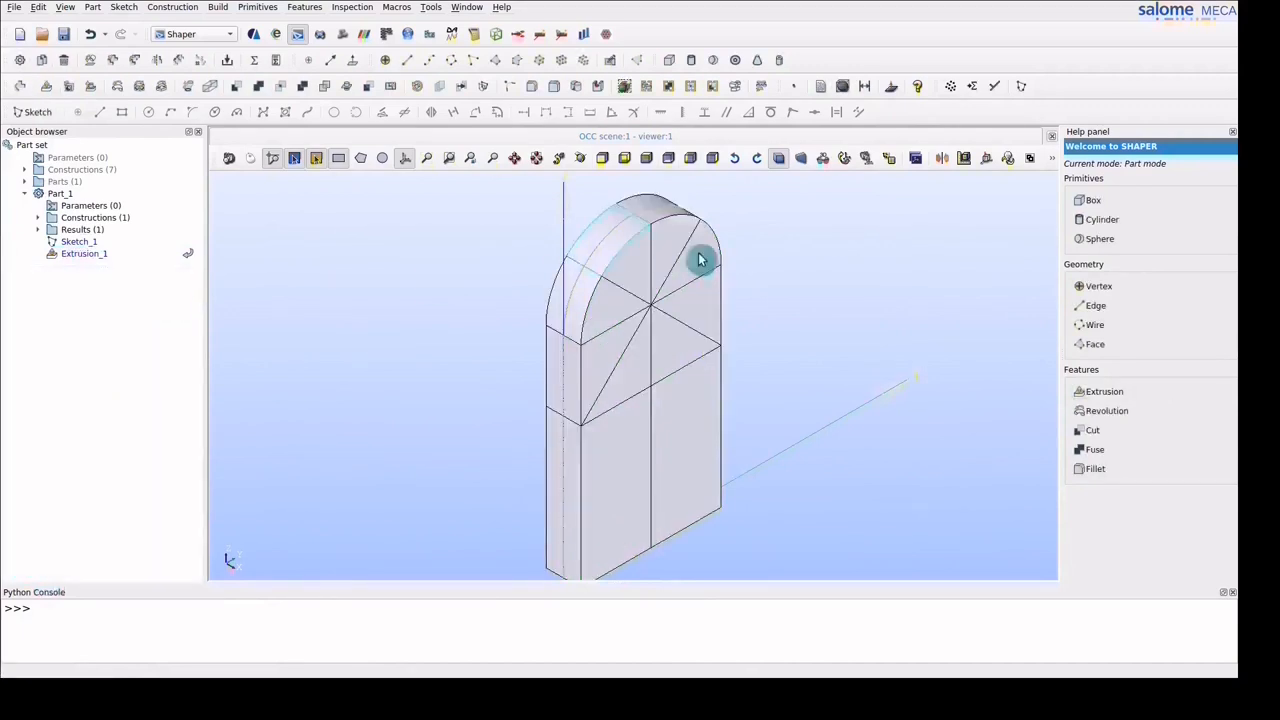
Start a sketch on the solid's front face and draw a circle of radius about 11.75 centred where the diagonals cross
left_click(842, 168)
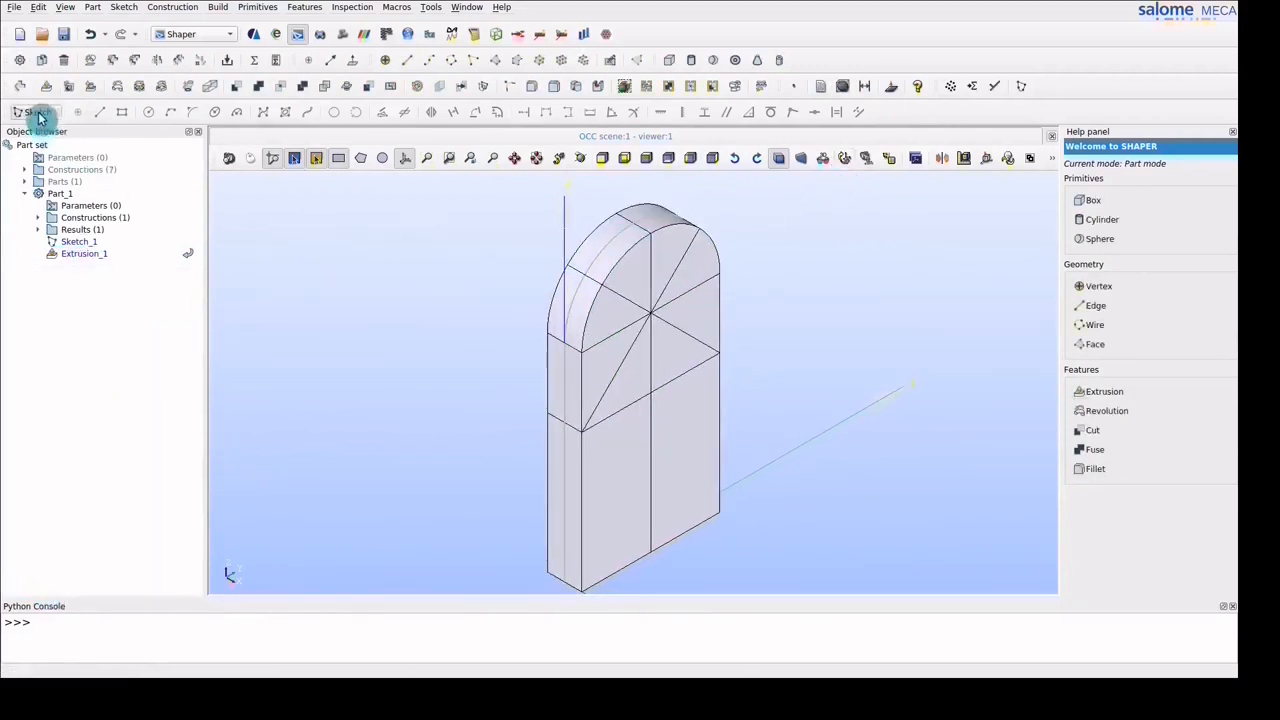
left_click(36, 111)
left_click(609, 475)
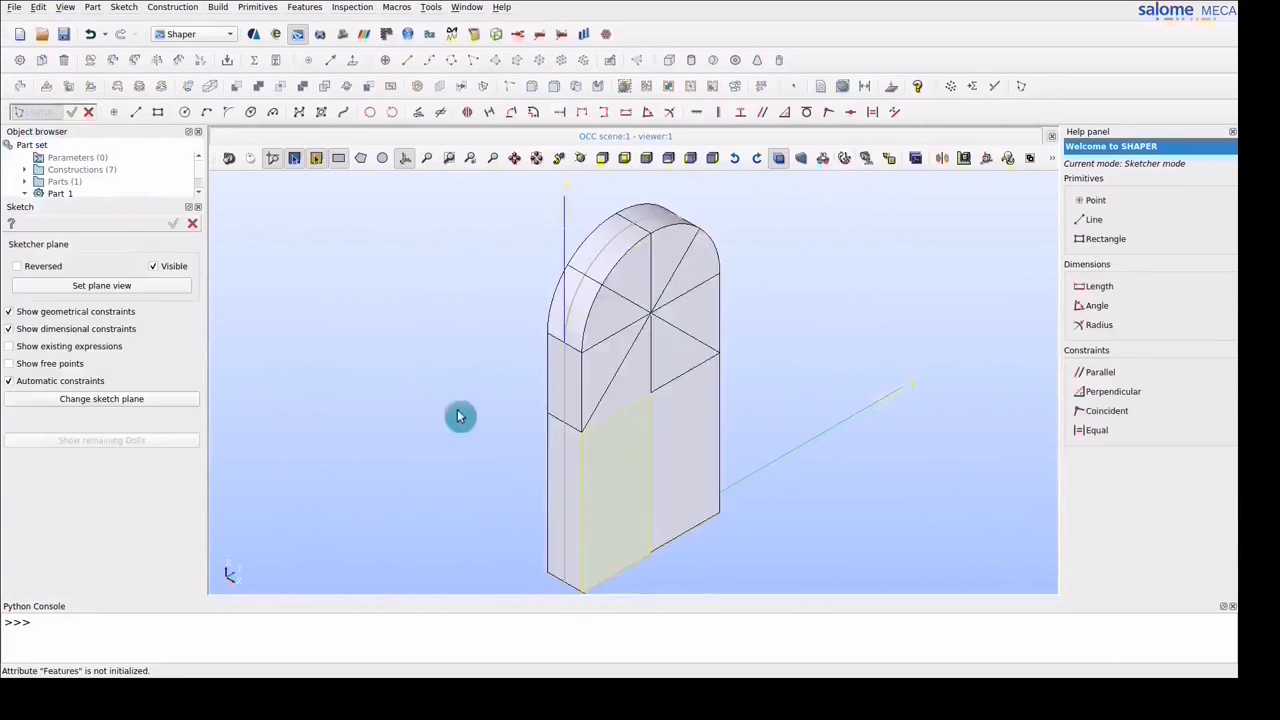
left_click(160, 289)
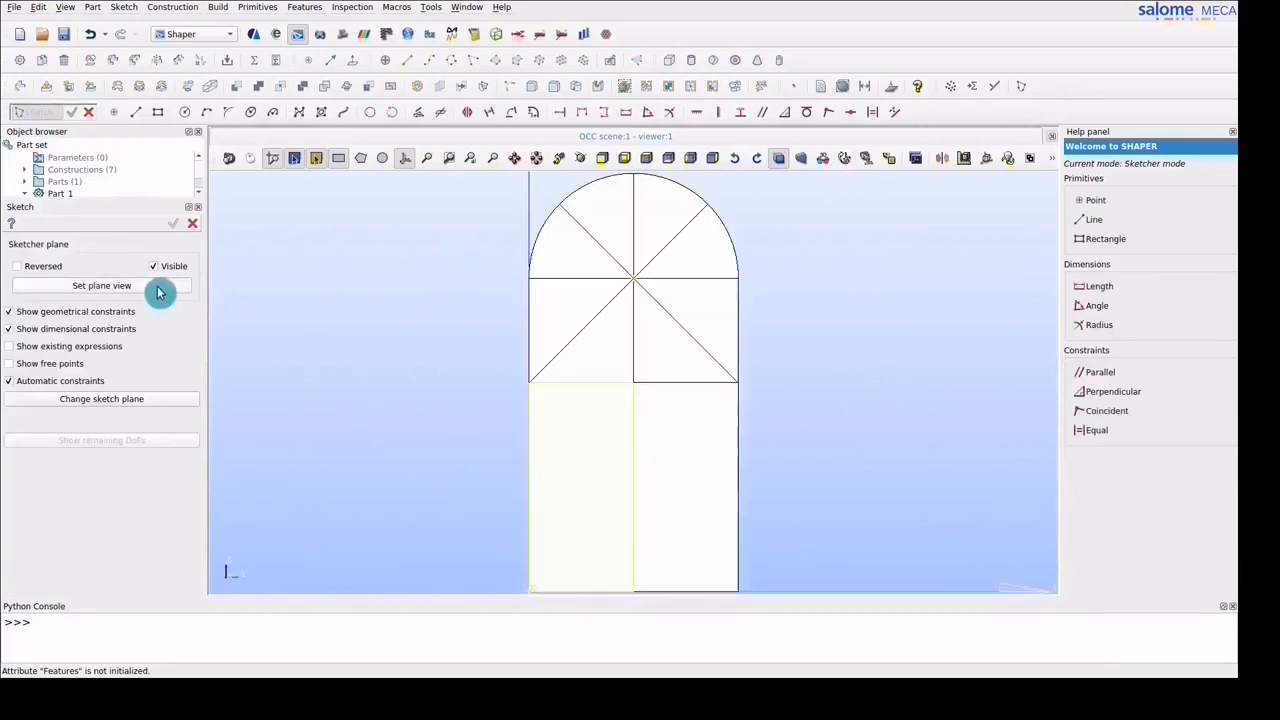
left_click(184, 116)
left_click(633, 278)
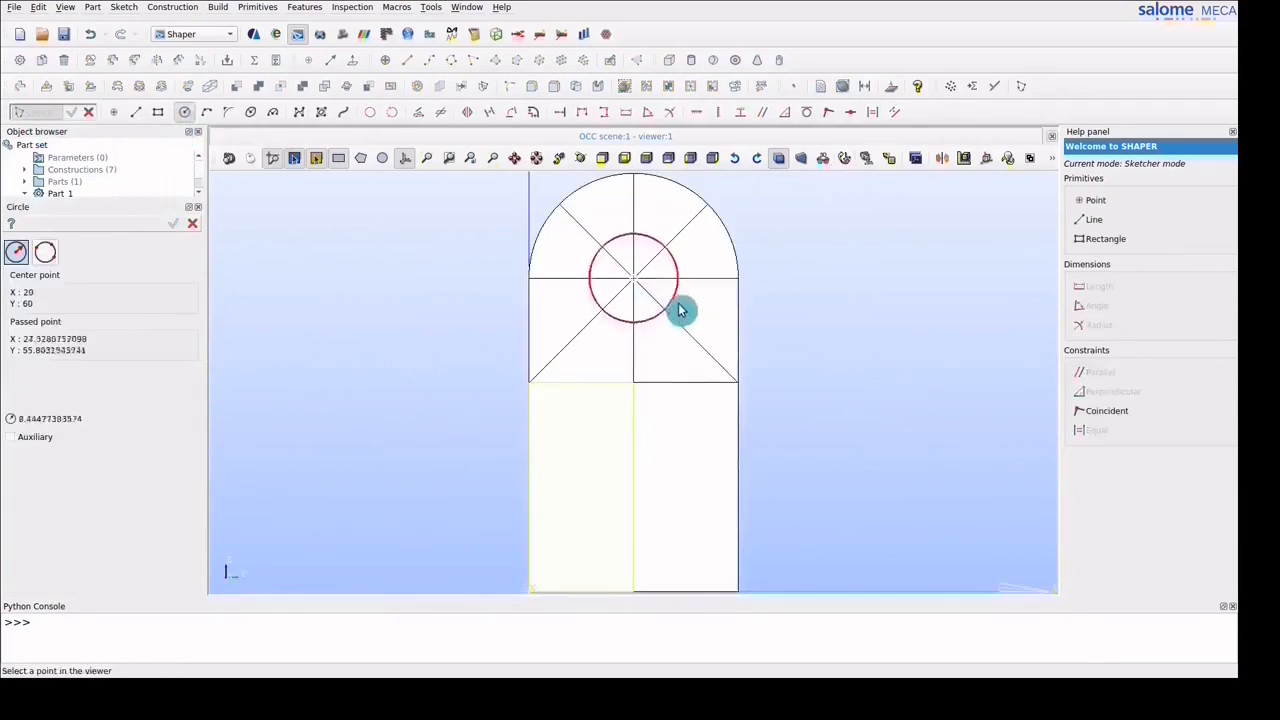
left_click(688, 316)
Dimension the circle's radius with a new parameter, Radius=10, and finish the sketch
left_click(669, 111)
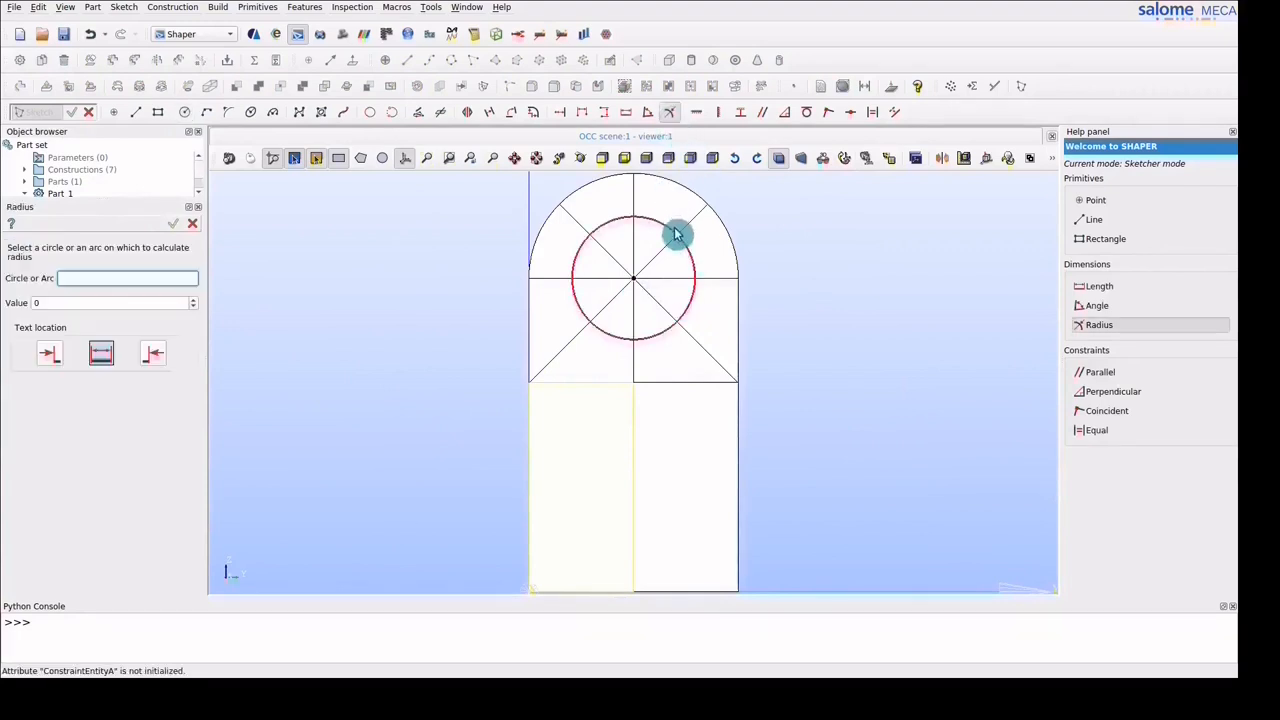
left_click(683, 248)
left_click(758, 268)
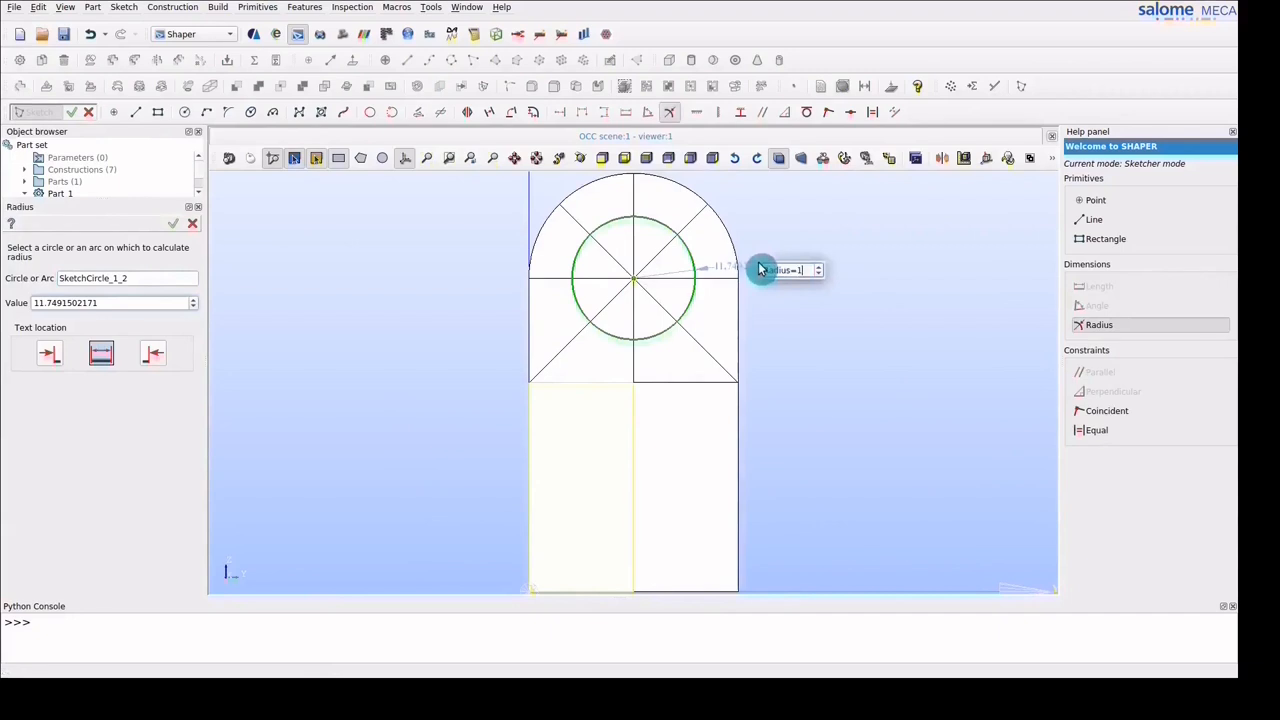
type("Radius=10")
key("Return")
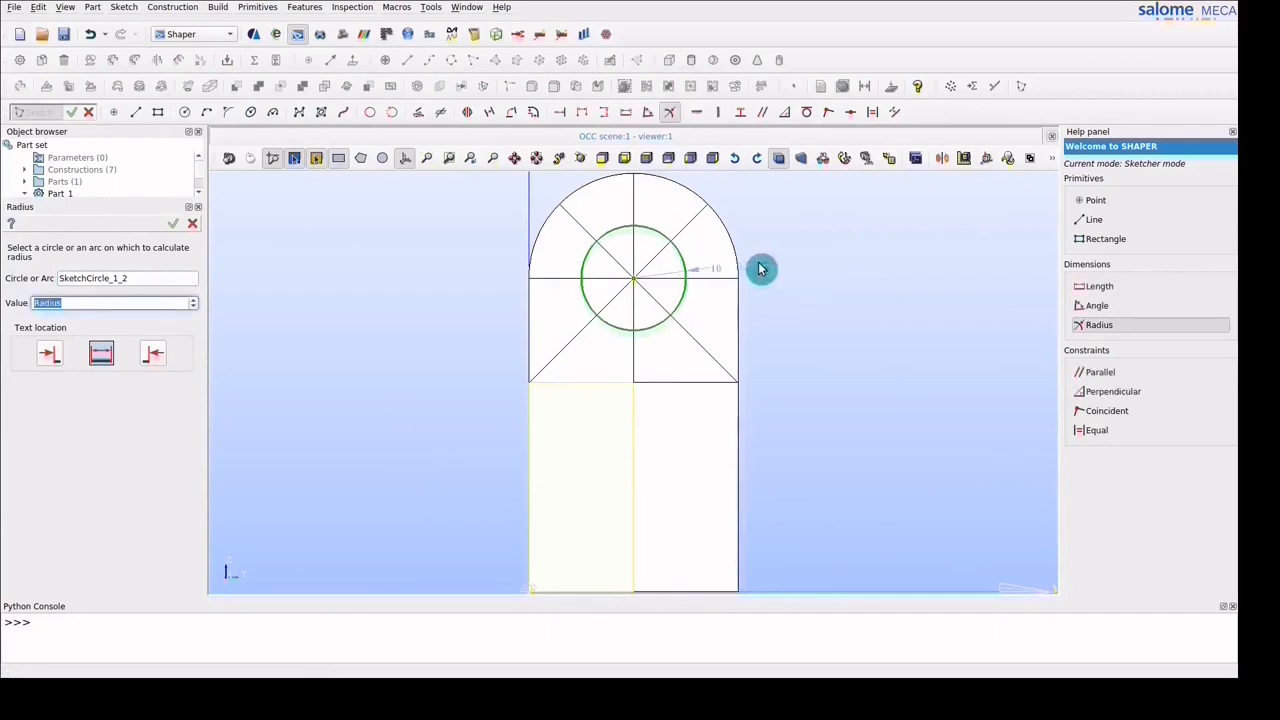
key("Return")
key("Return")
left_click(849, 168)
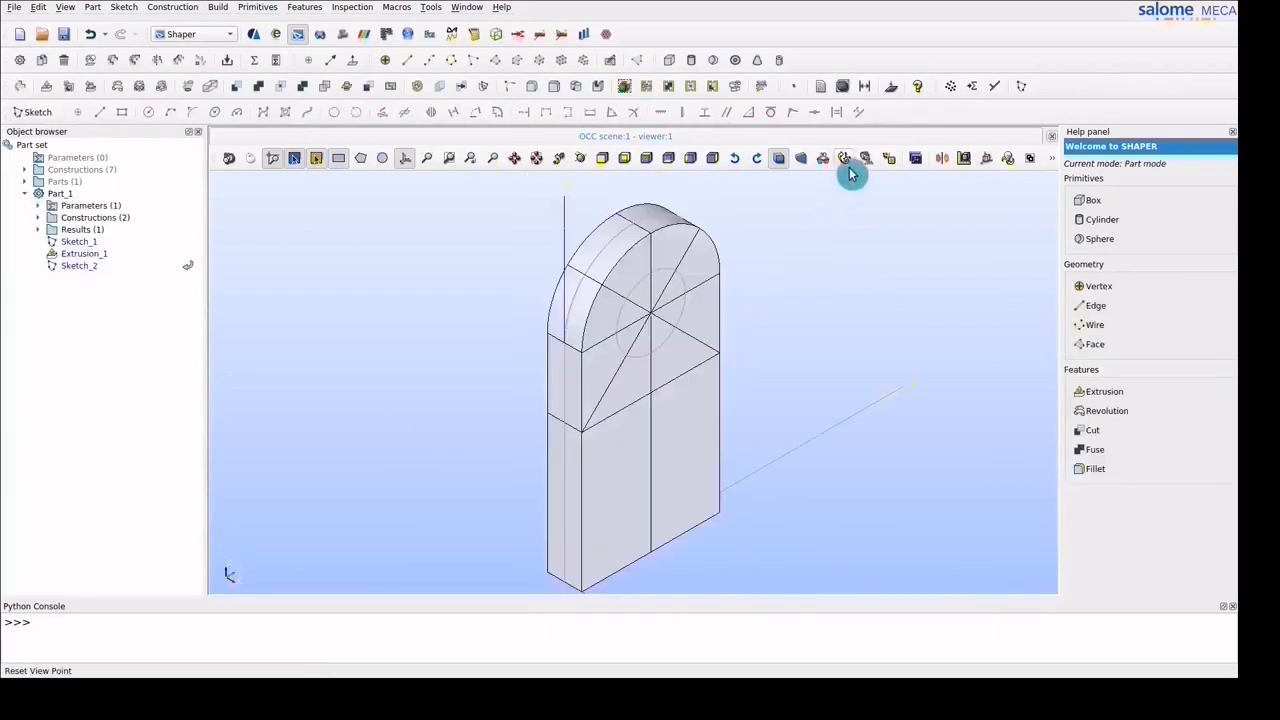
Extrusion-cut the circle sketch 10 deep through all the extruded solids to make the hole
left_click(68, 85)
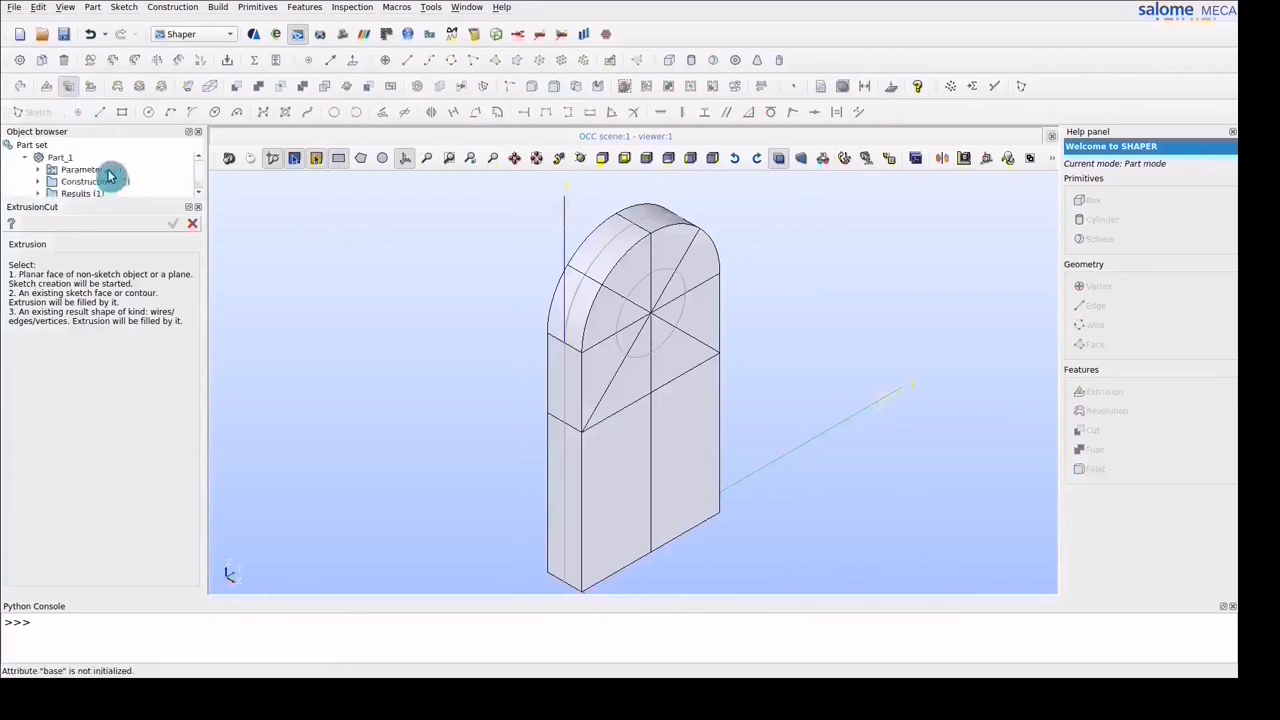
scroll(110, 177, "down", 1)
left_click(94, 192)
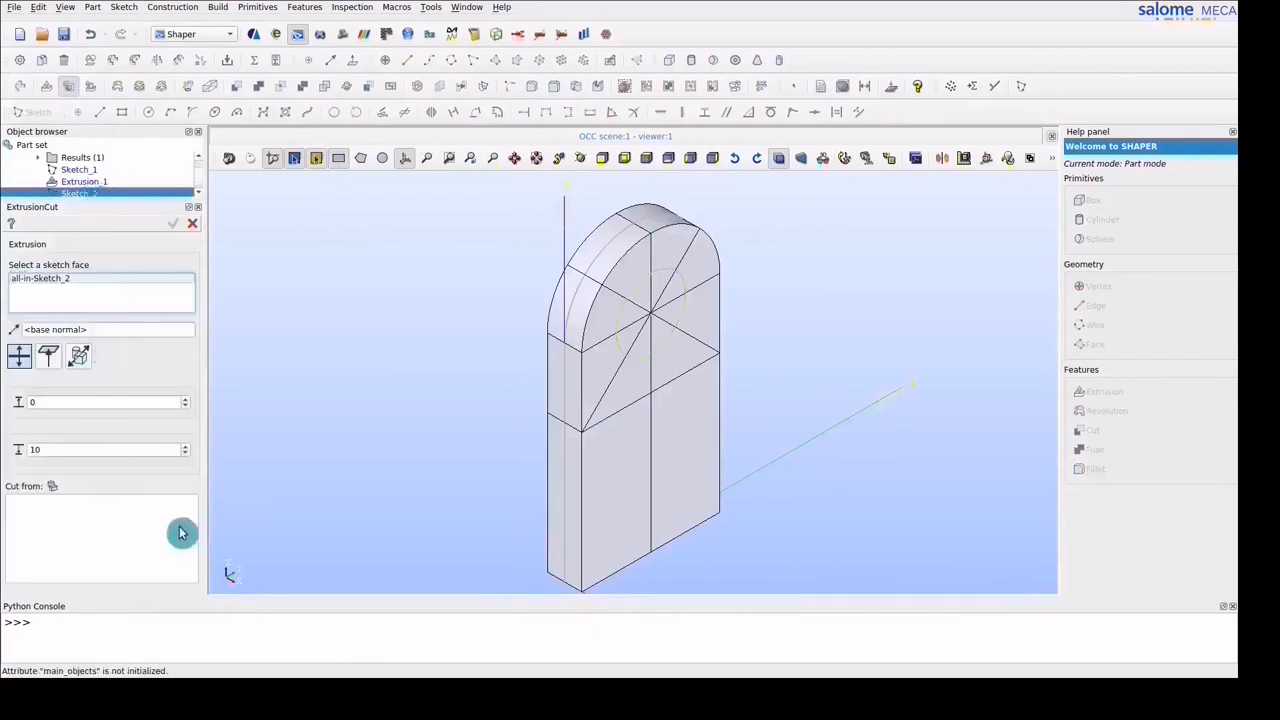
left_click_drag(500, 194, 776, 448)
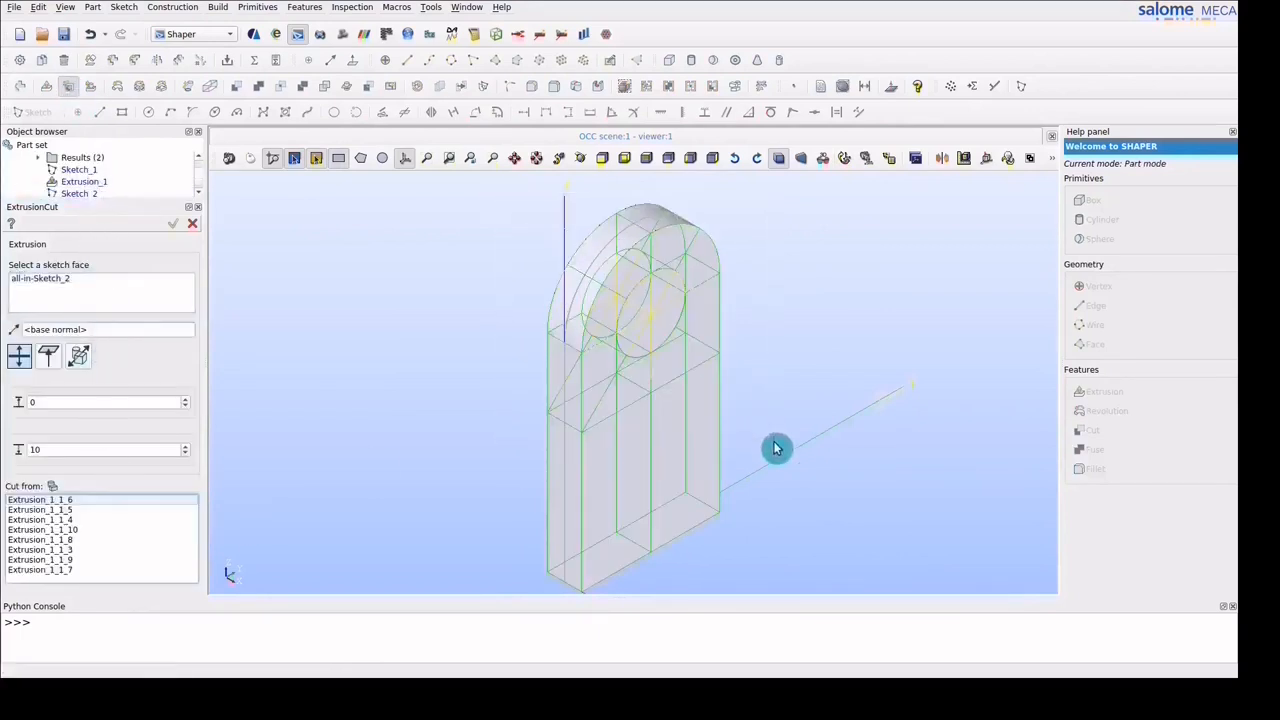
left_click(173, 224)
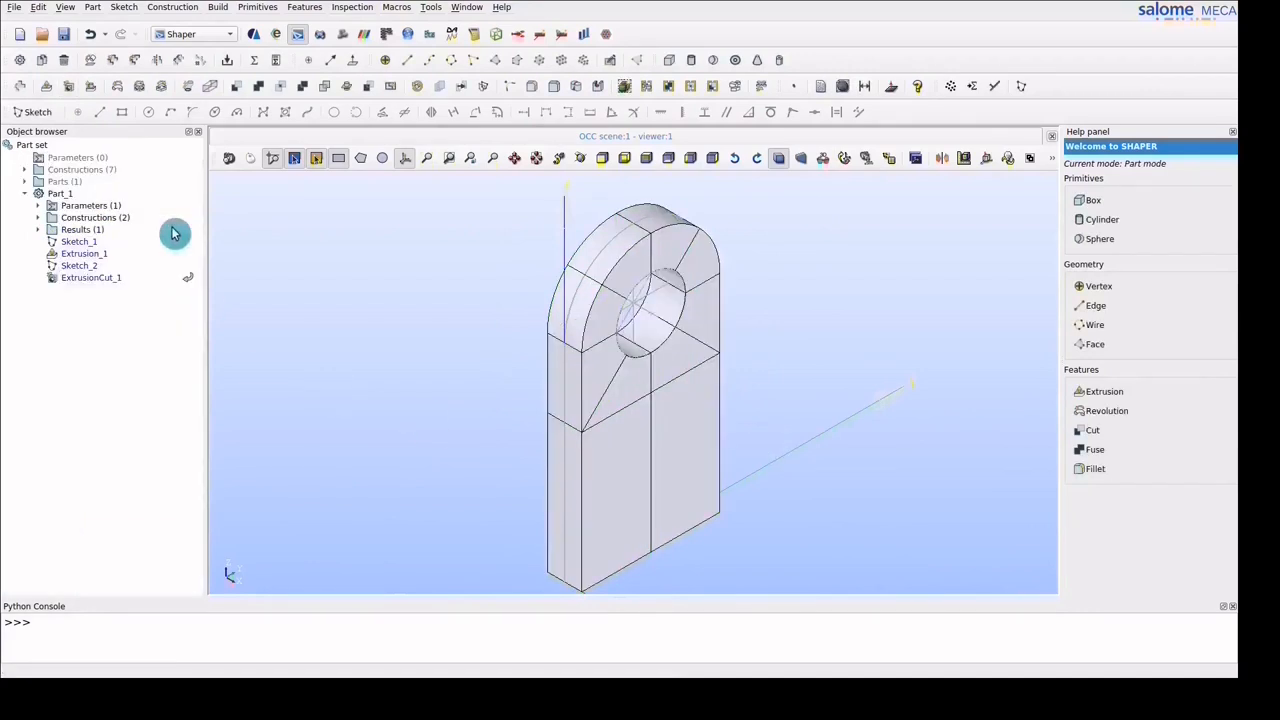
Show only the extrusion-cut result of the part in the viewer
left_click(40, 232)
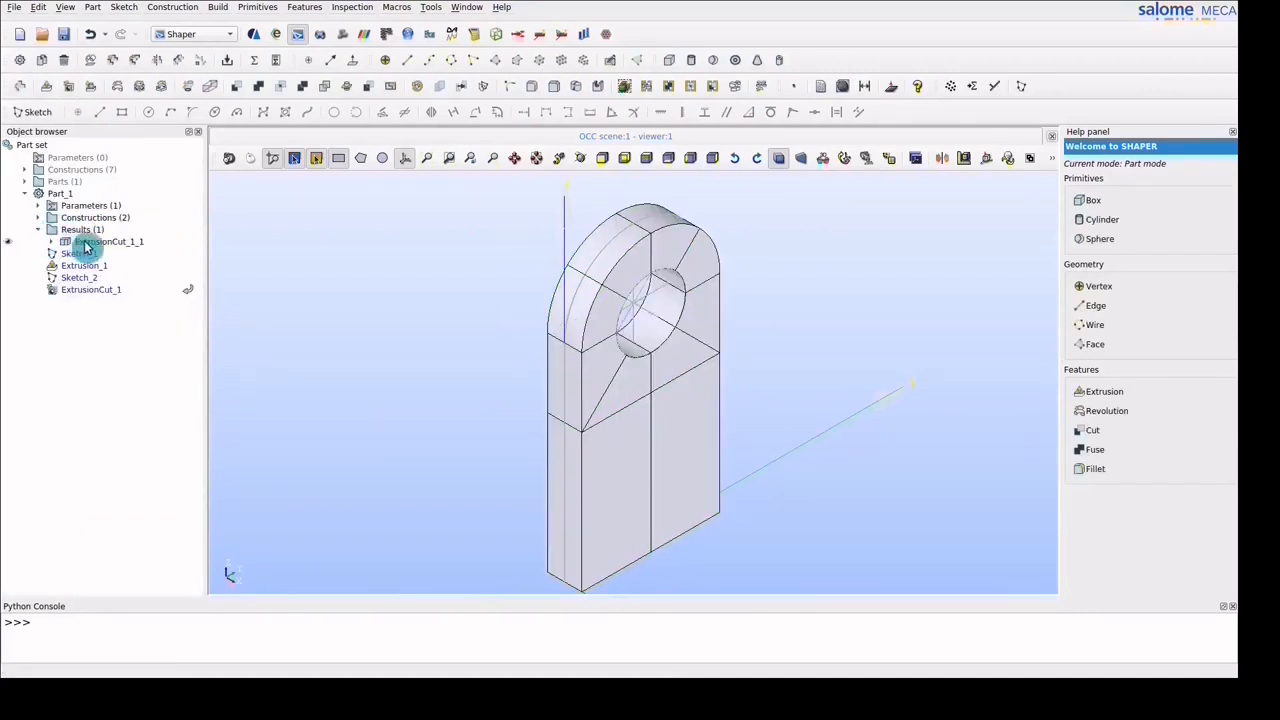
right_click(85, 244)
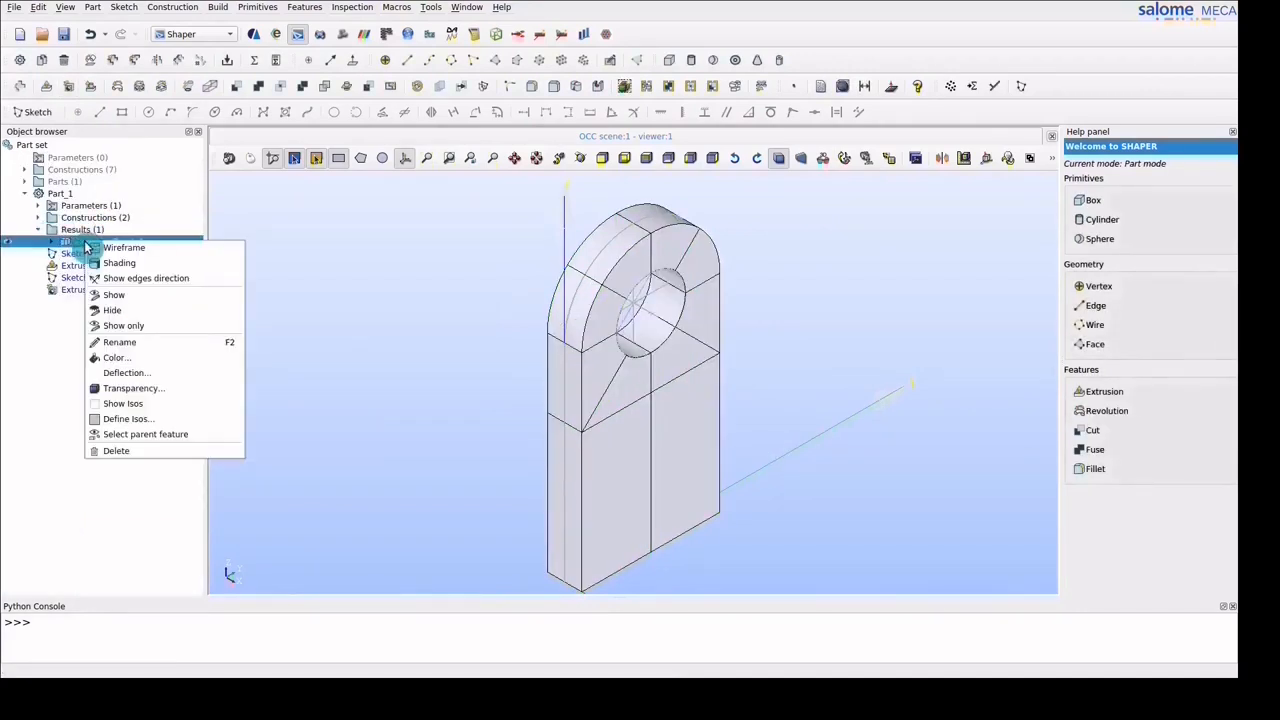
left_click(111, 327)
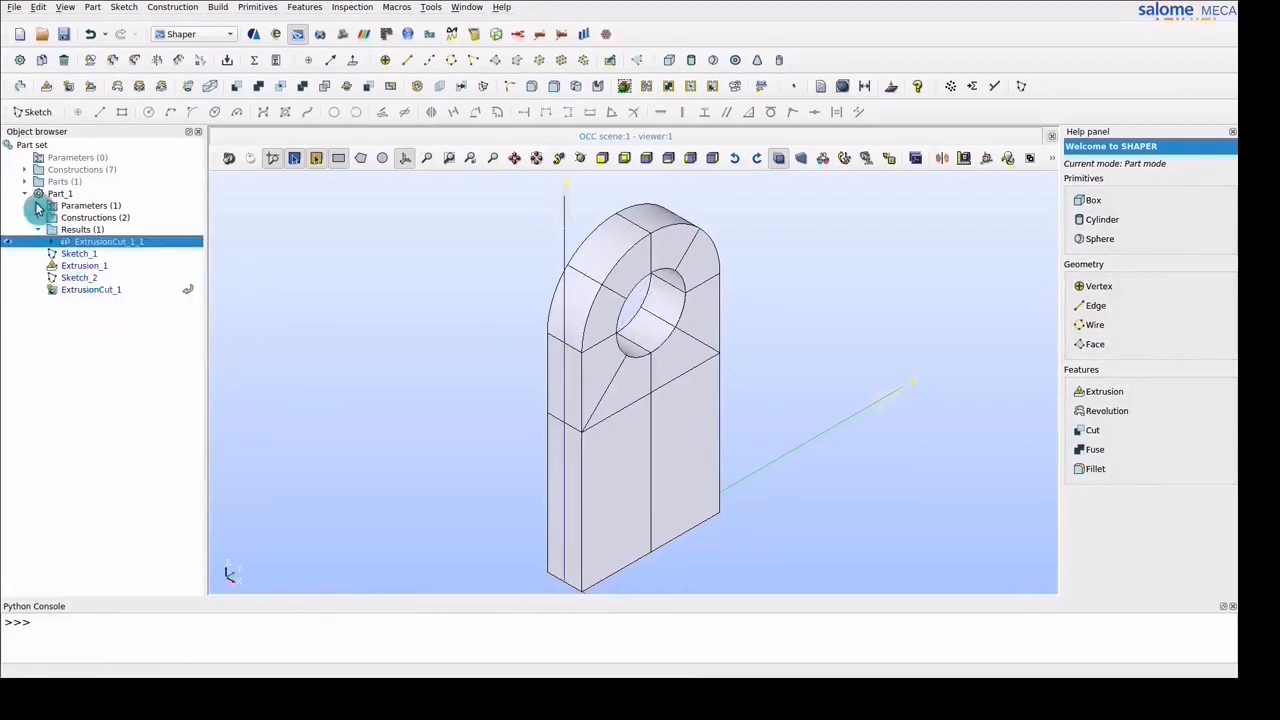
Test the hole's Radius parameter at 5 and set it back to 10
left_click(38, 206)
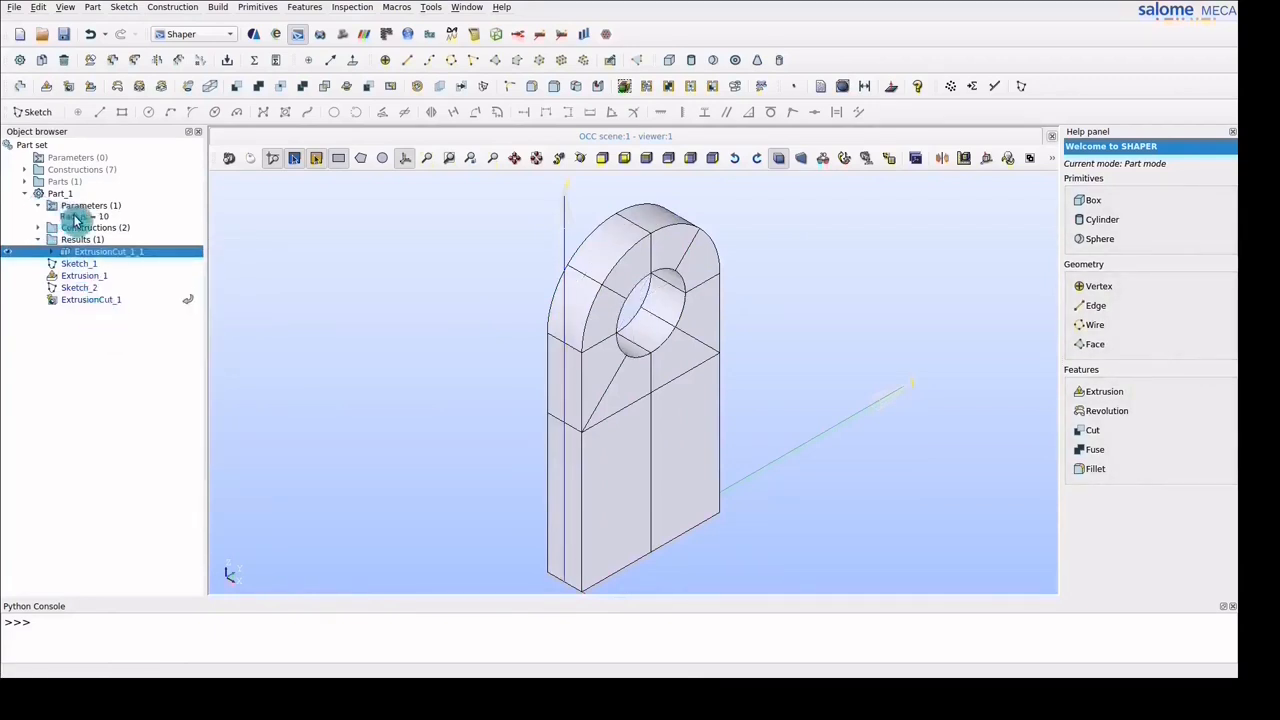
double_click(76, 217)
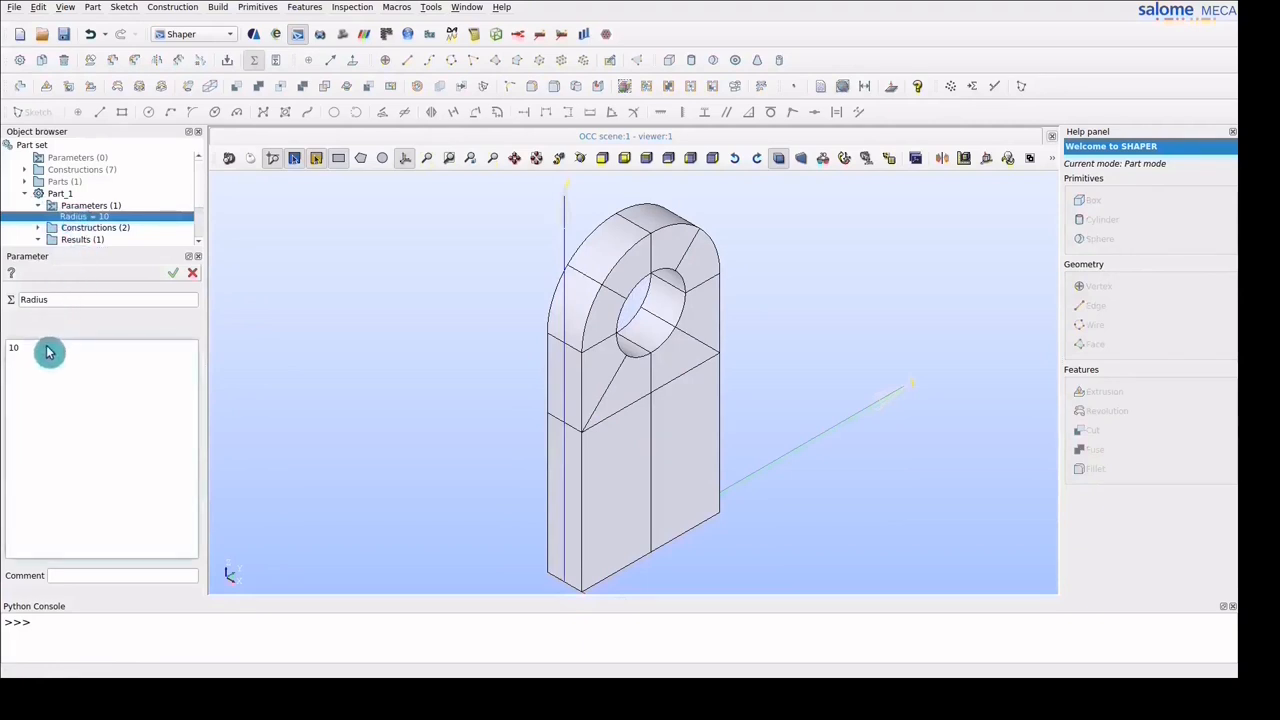
key("Return")
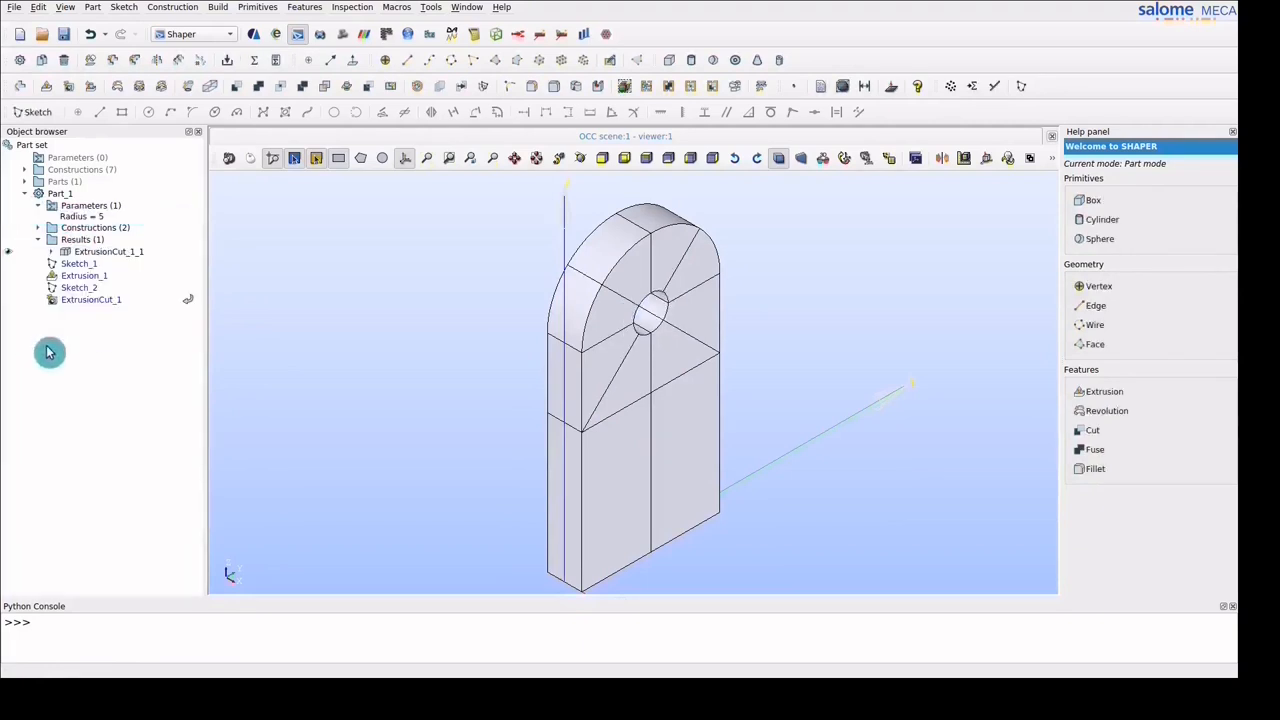
double_click(98, 219)
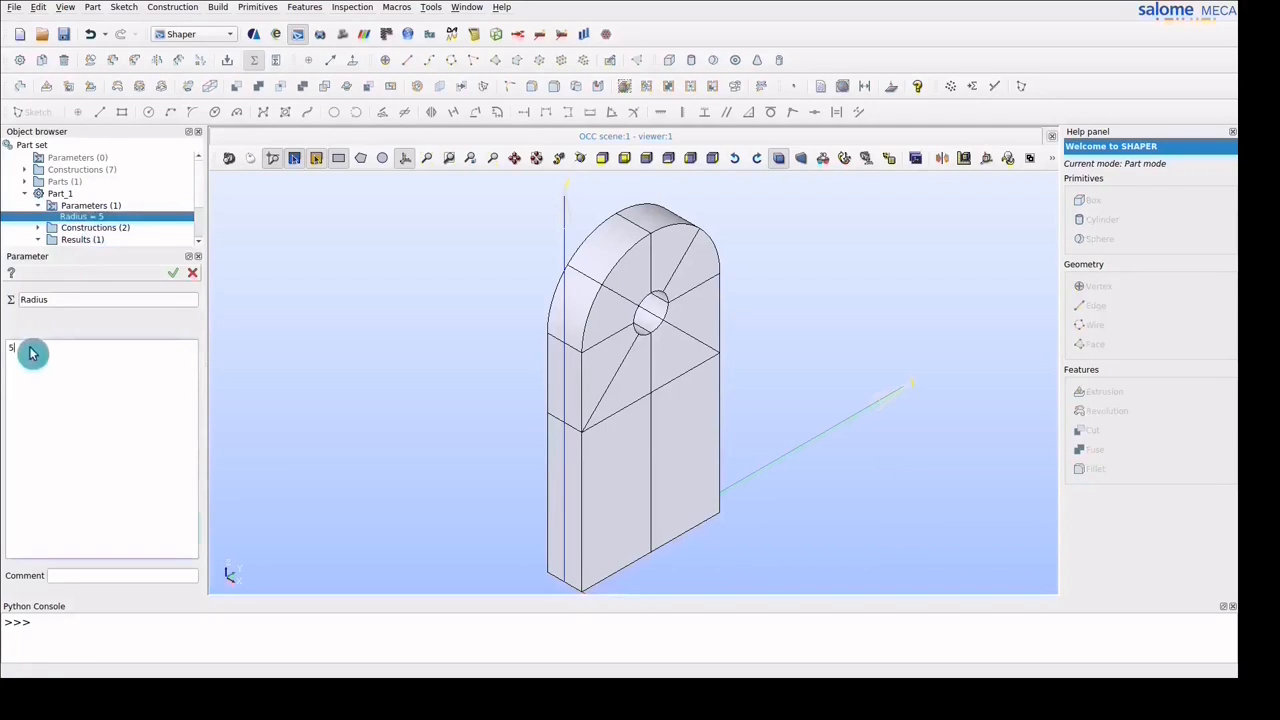
key("Return")
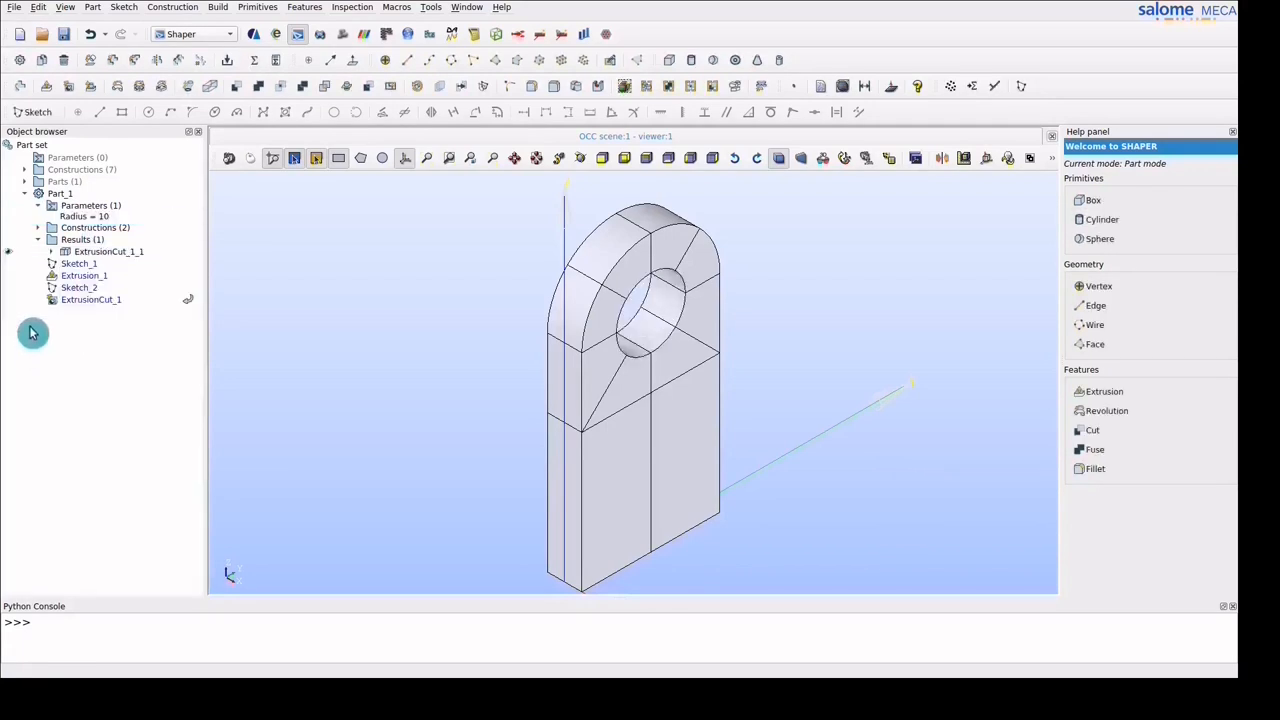
left_click(38, 205)
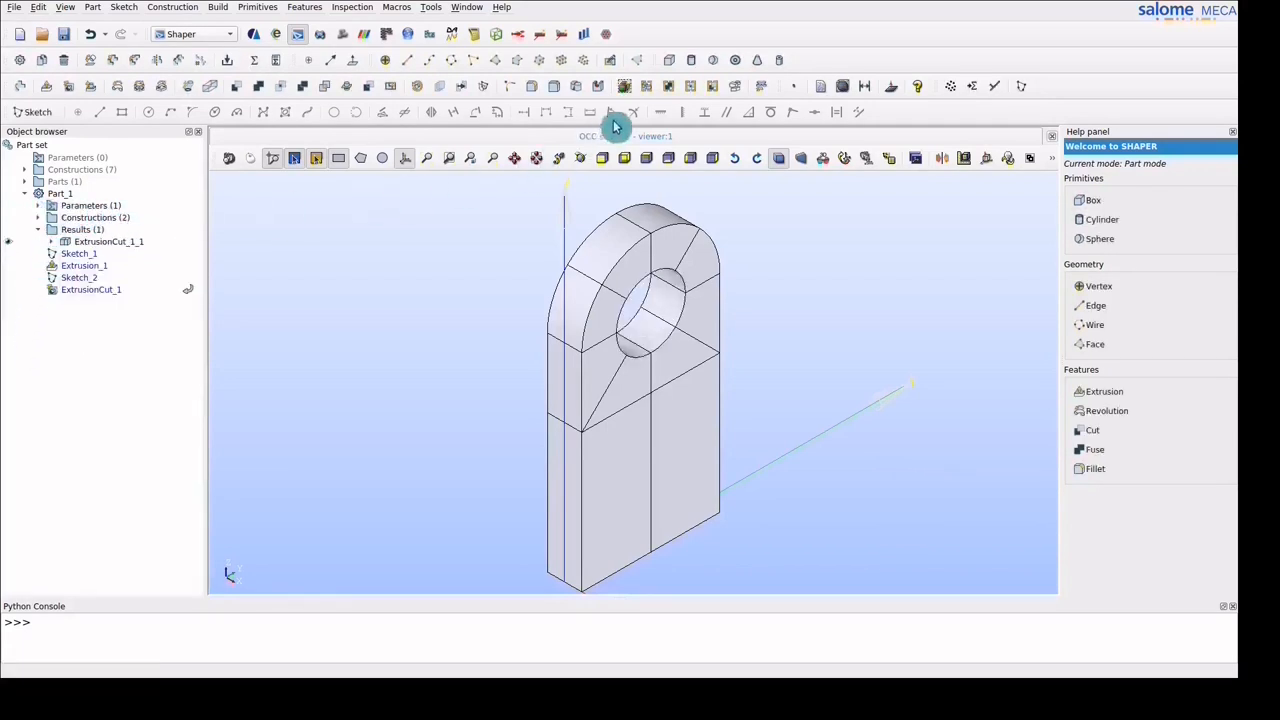
Create a face group named lateral_blocked_face from the two flat faces stacked on the plate's narrow side below the rounded top
left_click(652, 88)
left_click_drag(105, 300, 25, 301)
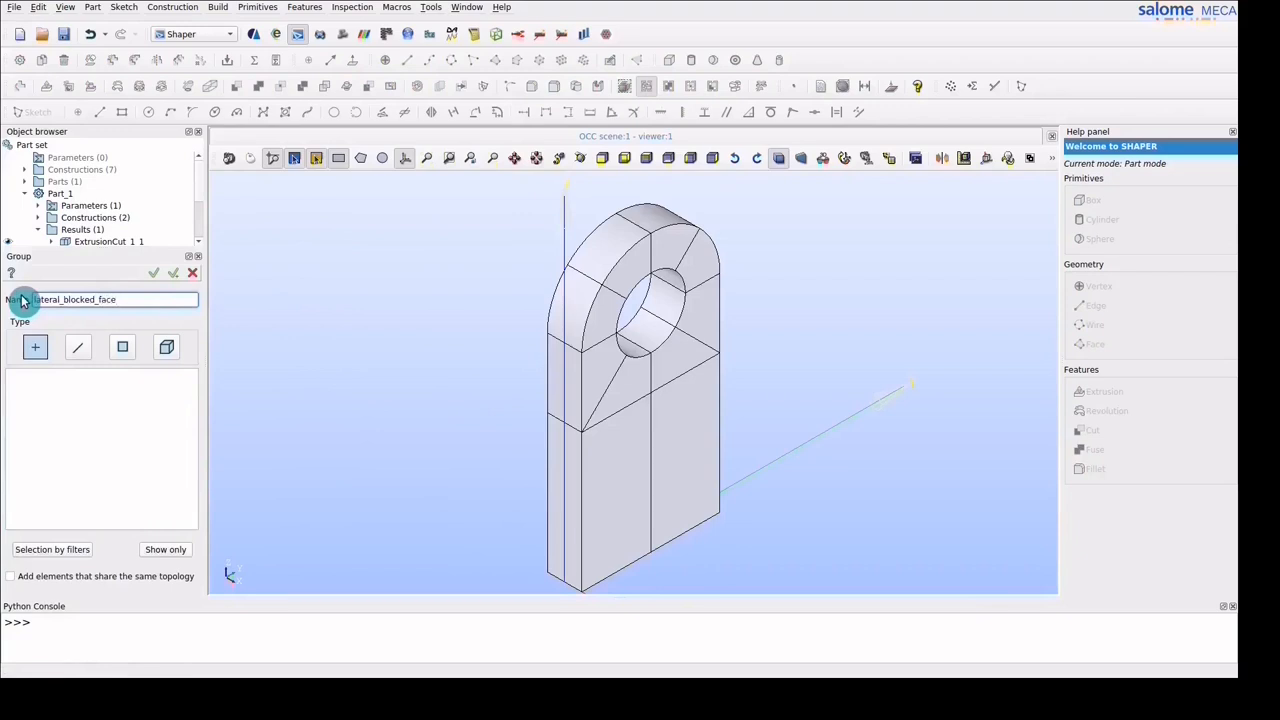
left_click(118, 347)
left_click(573, 403)
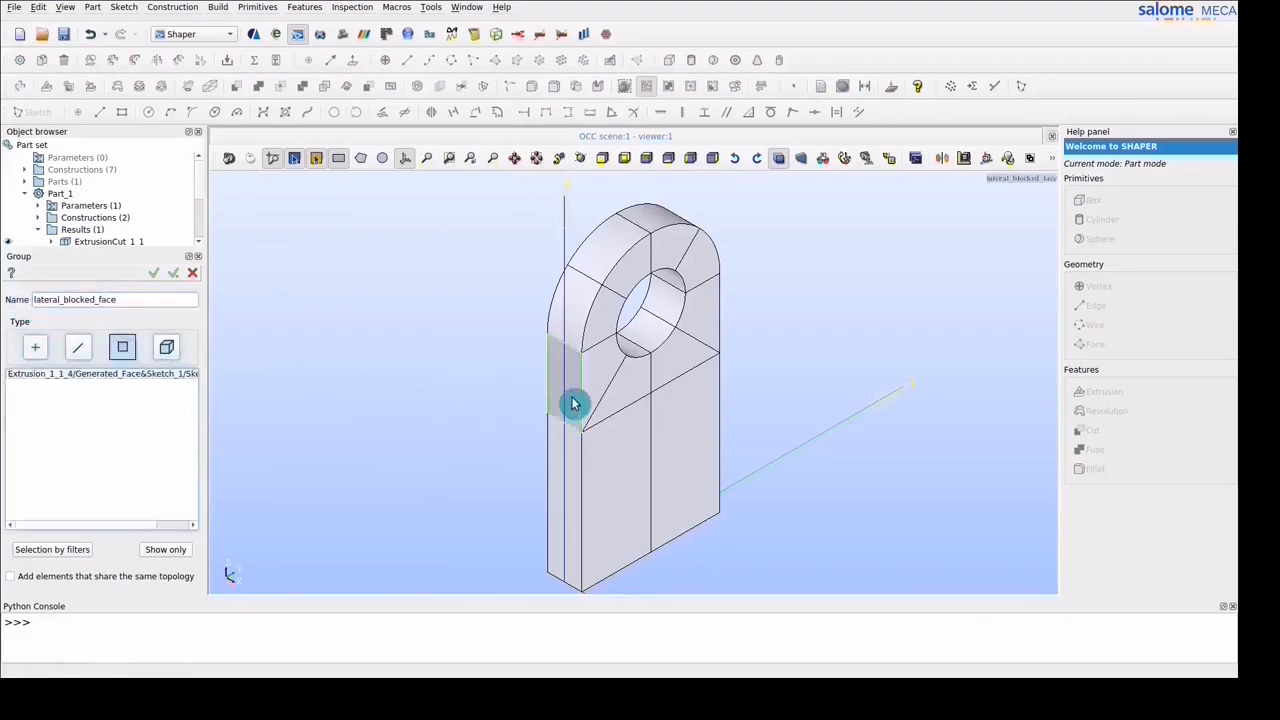
left_click(568, 457)
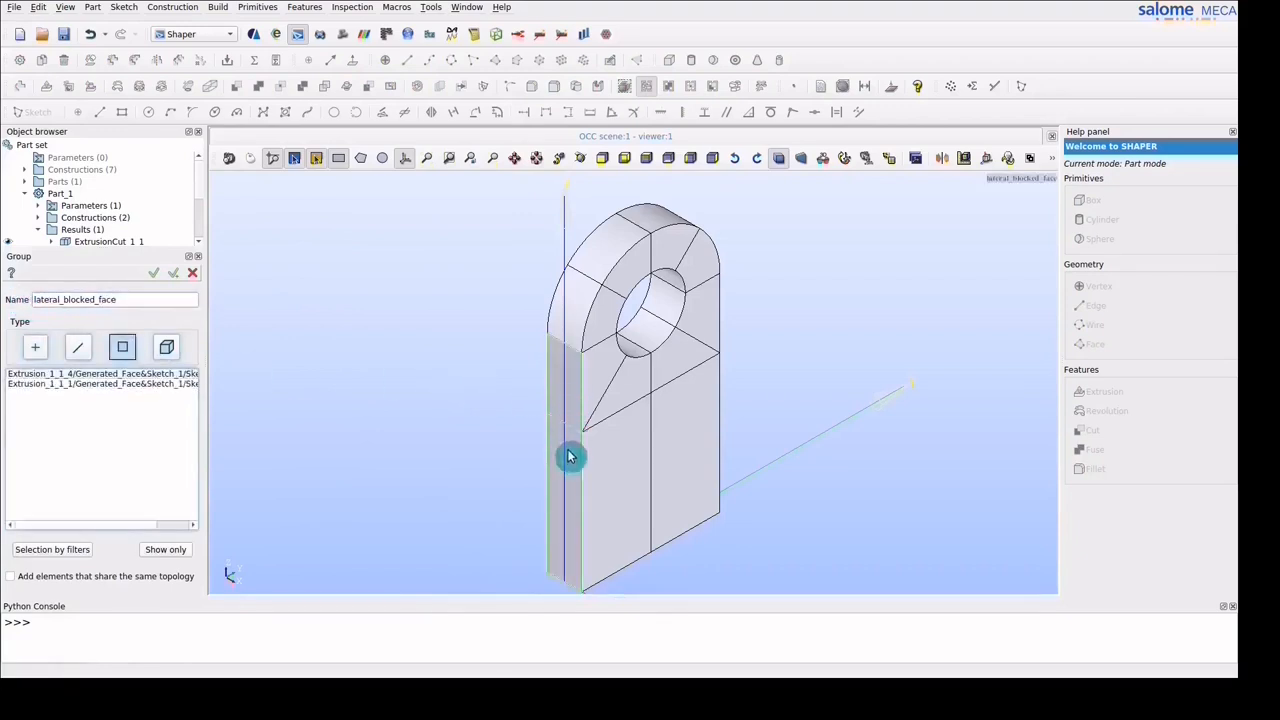
left_click(174, 278)
Create a face group named pinned_face from the plate's two bottom faces
left_click(166, 303)
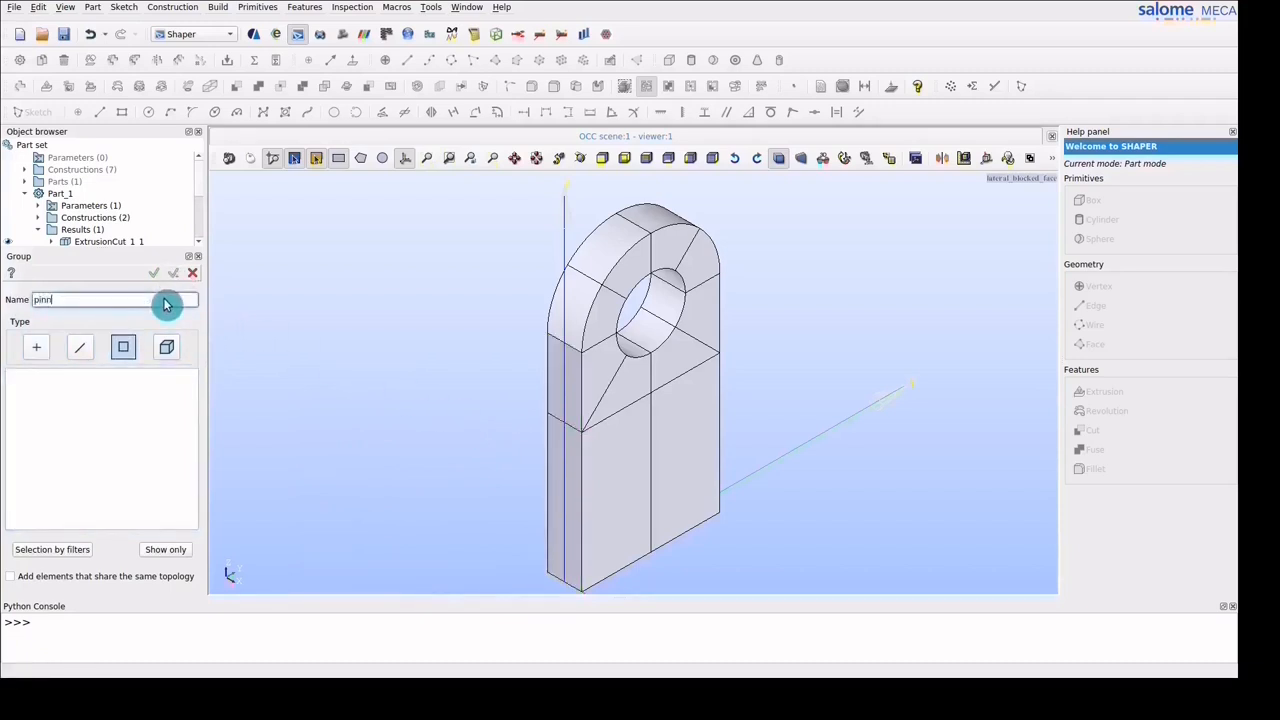
left_click(130, 348)
right_click_drag(662, 503, 614, 334, "ctrl")
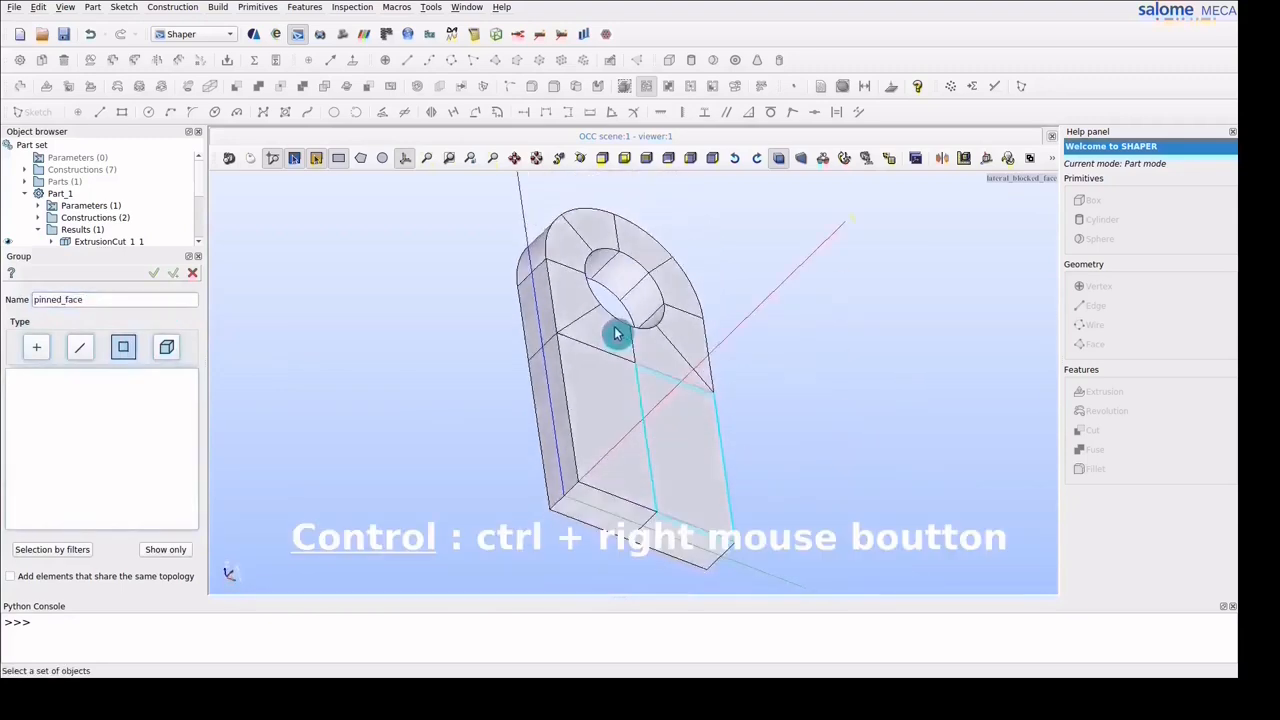
left_click(606, 506)
left_click(678, 533, "shift")
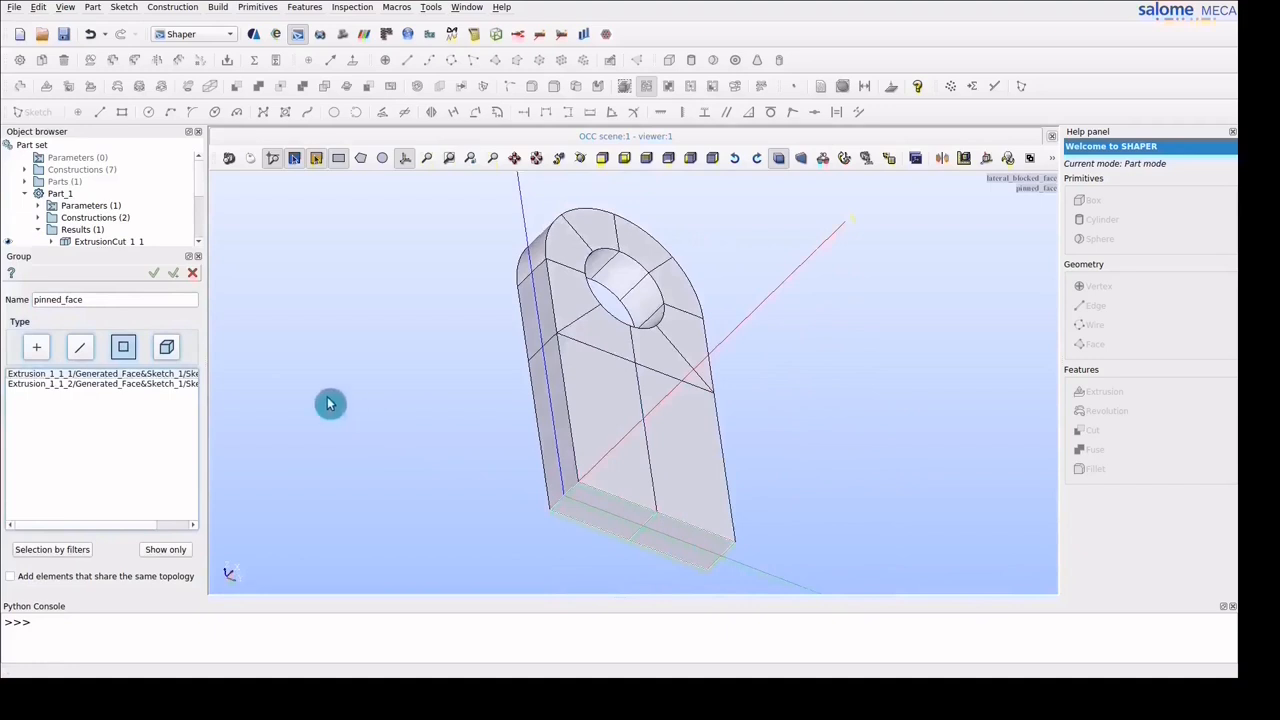
left_click(174, 273)
Create a face group named pressure_face from one inner face of the circular hole
left_click(172, 302)
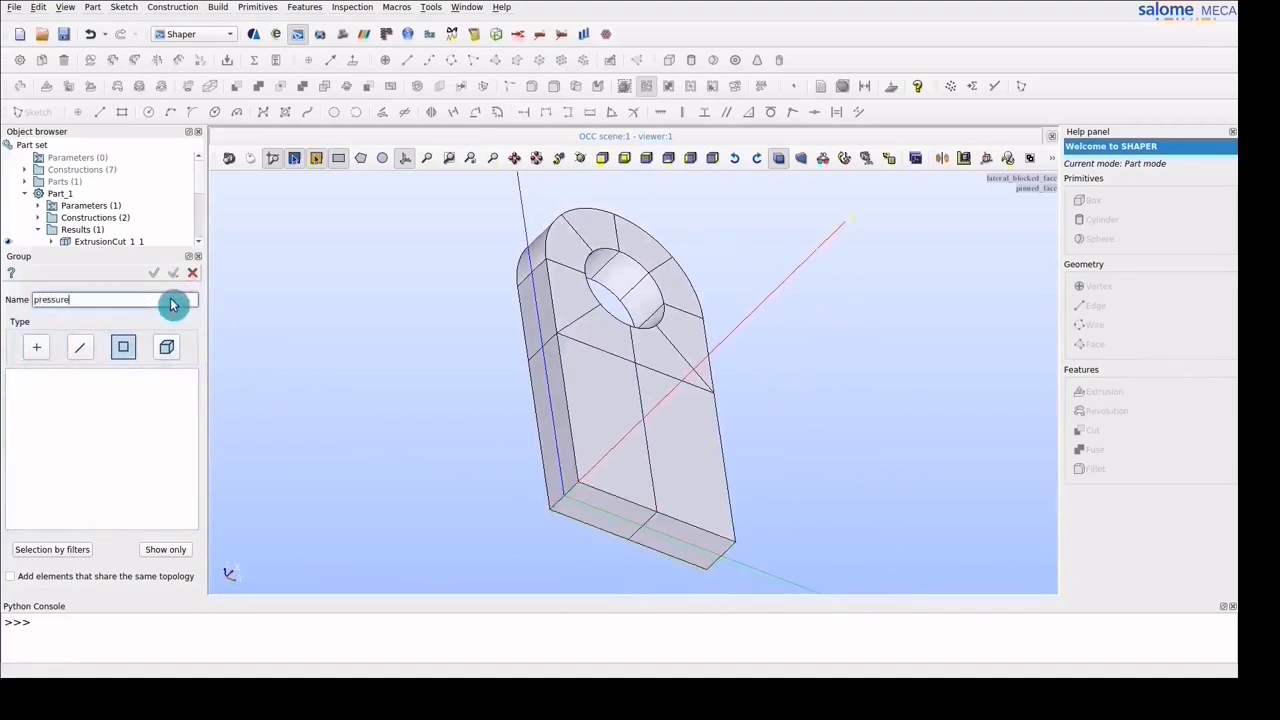
type("pressure_face")
left_click(125, 347)
left_click(603, 272)
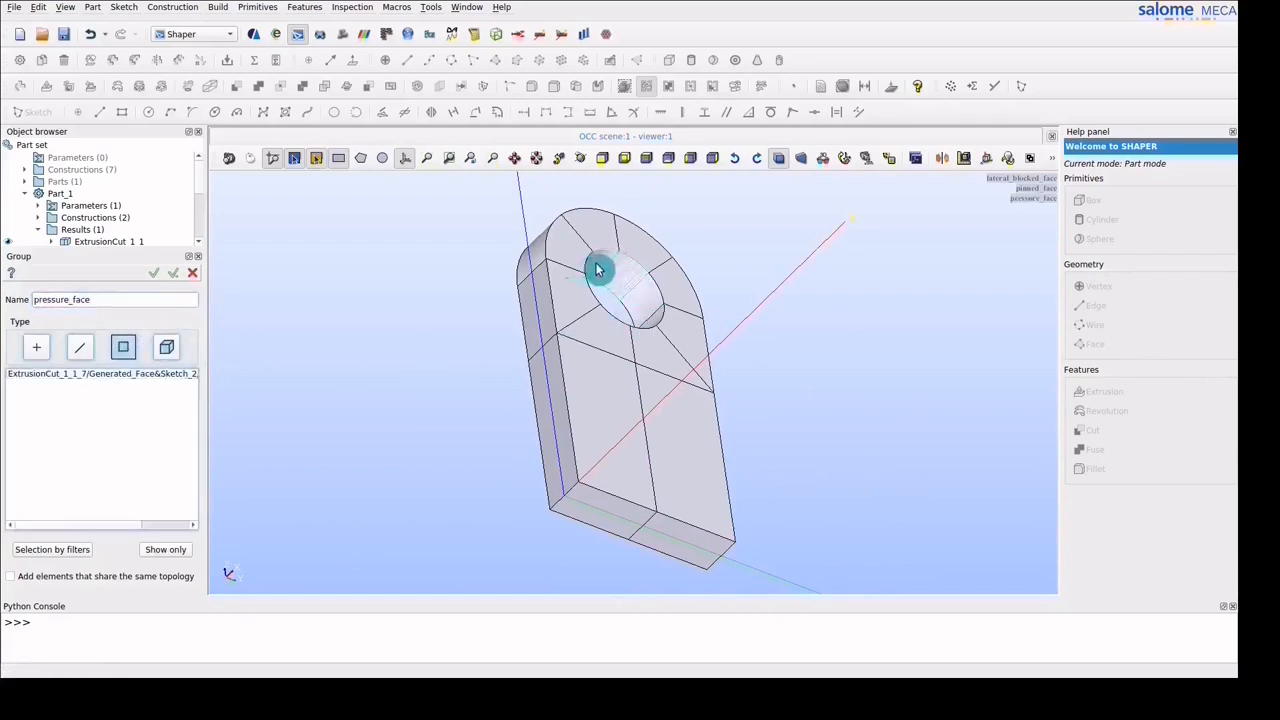
left_click(154, 273)
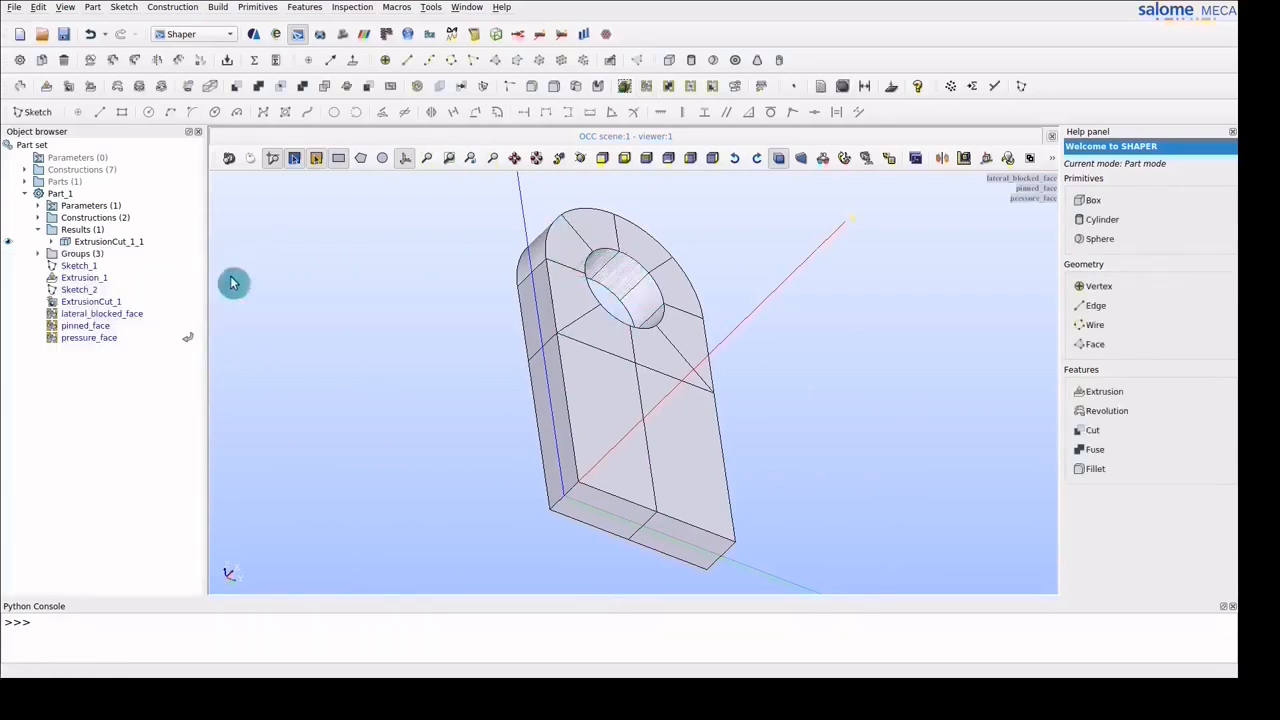
Reset the view, save the study as Study1 in HDF format and activate the Mesh module
left_click(845, 160)
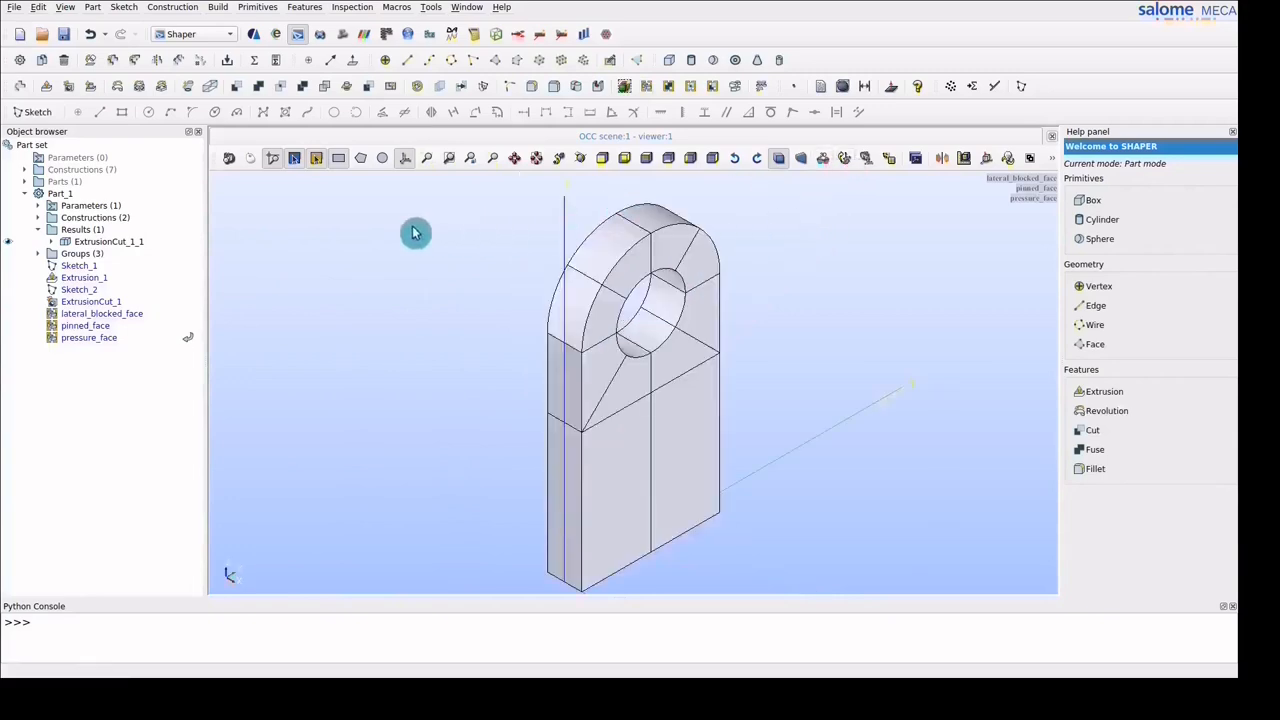
left_click(64, 35)
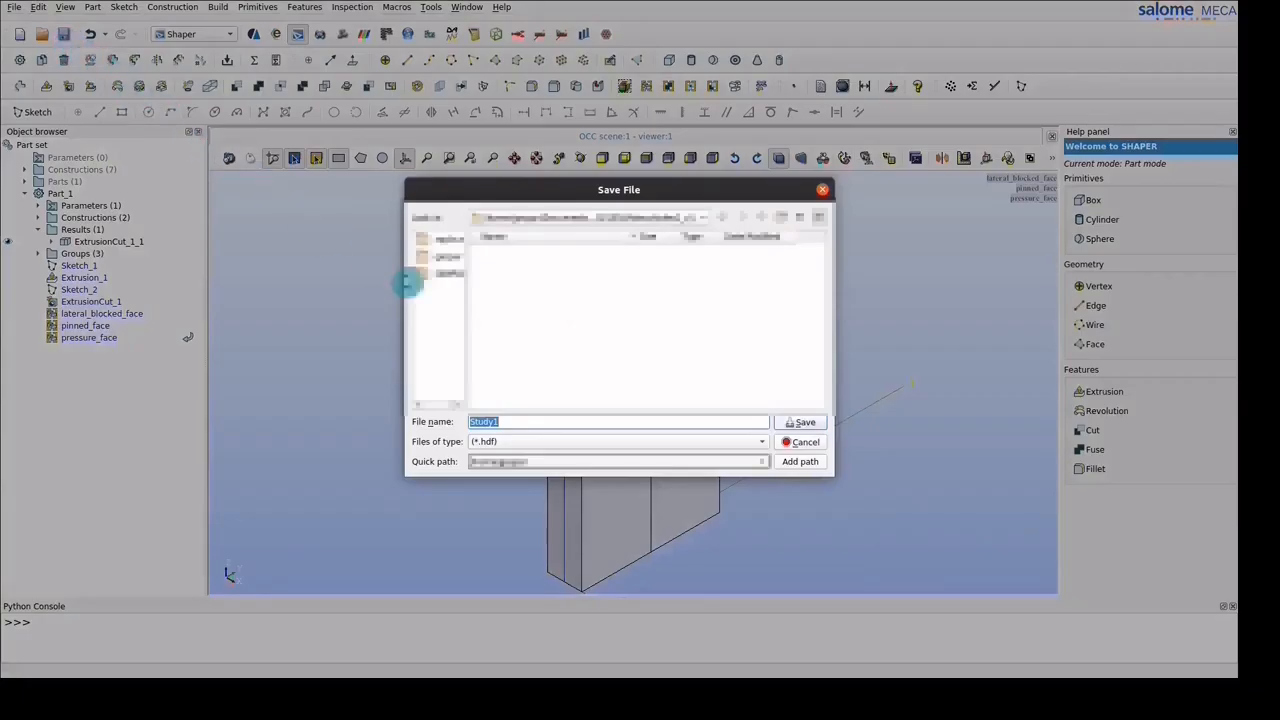
left_click(805, 430)
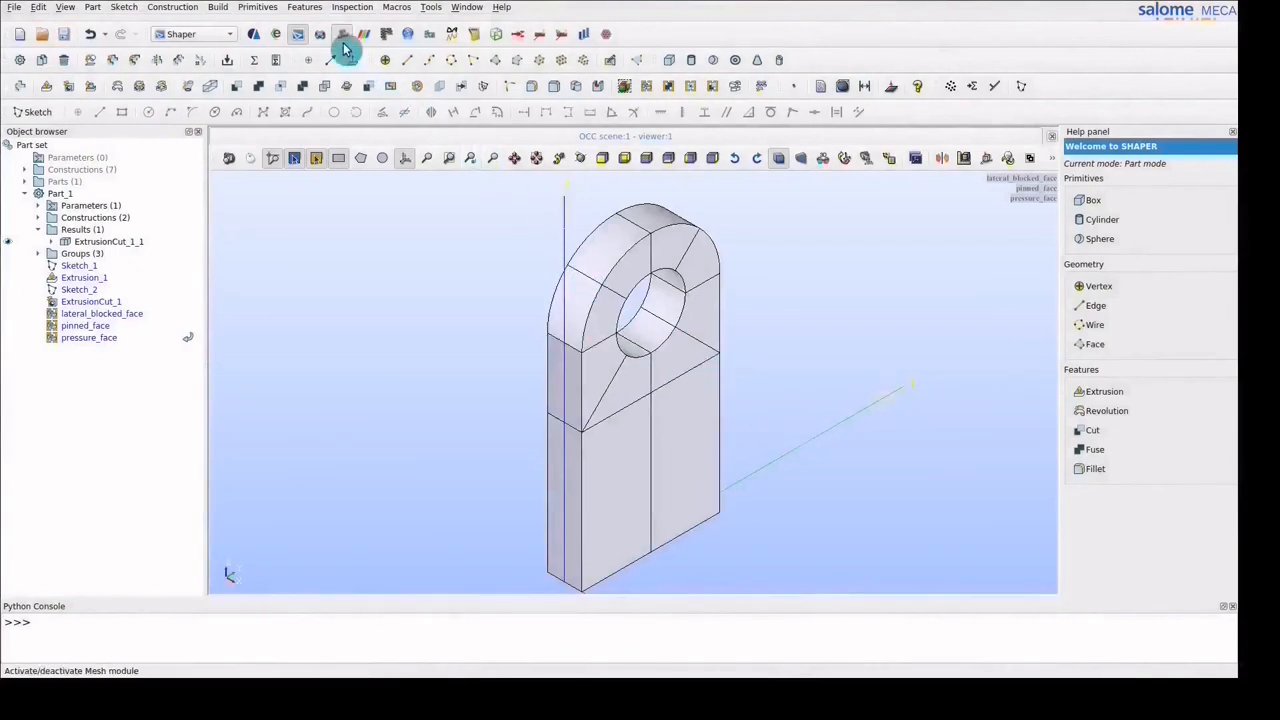
left_click(343, 40)
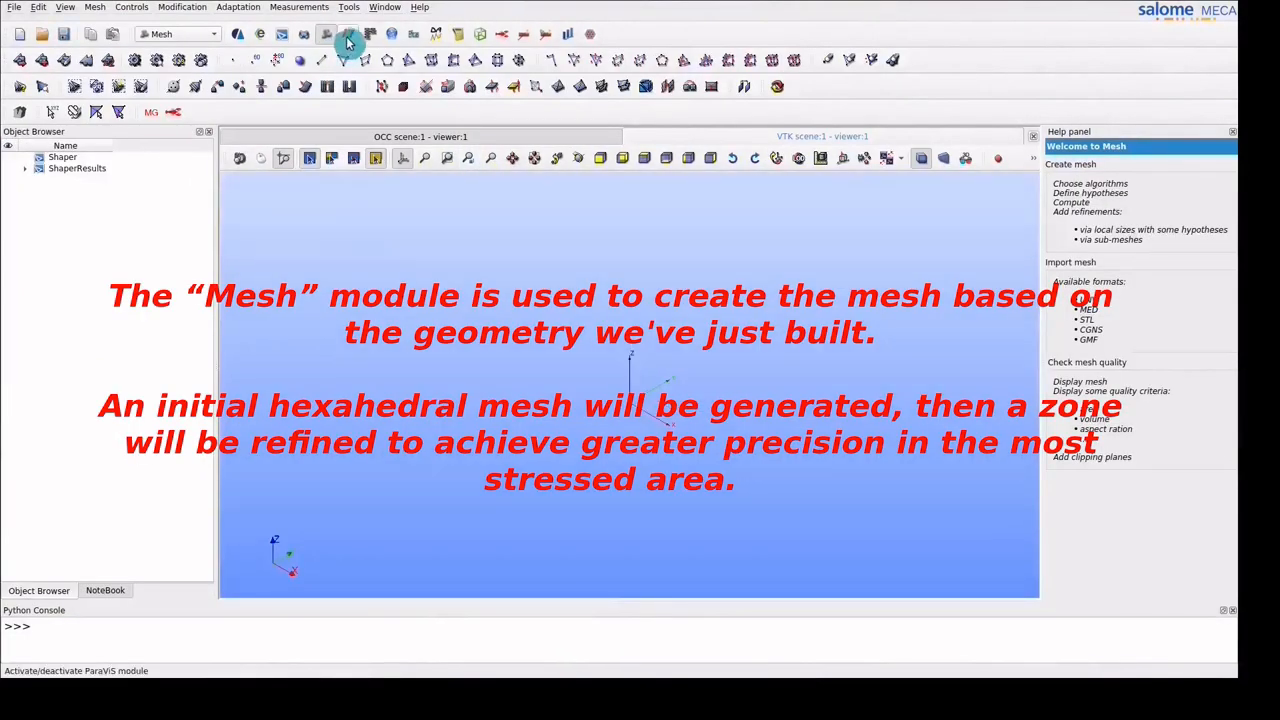
Consult the Mesh module's user's guide and close it
left_click(420, 8)
mouse_move(500, 68)
mouse_move(700, 130)
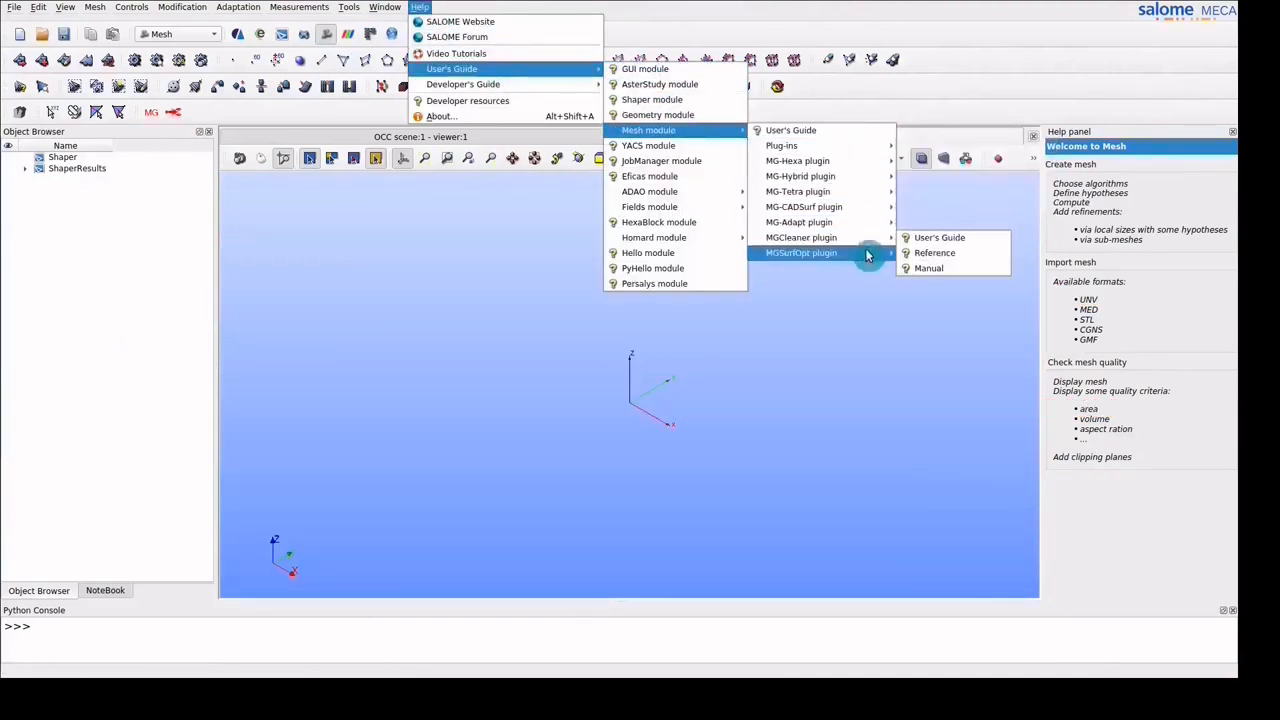
left_click(860, 133)
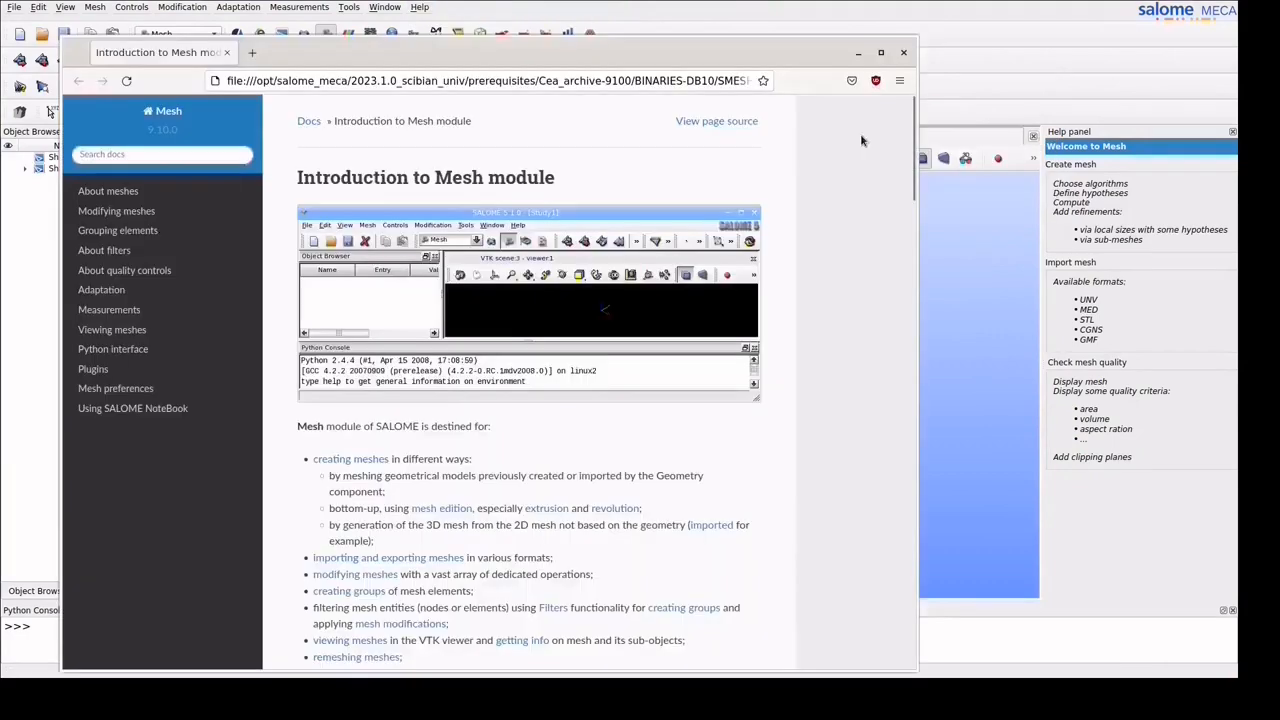
left_click(903, 52)
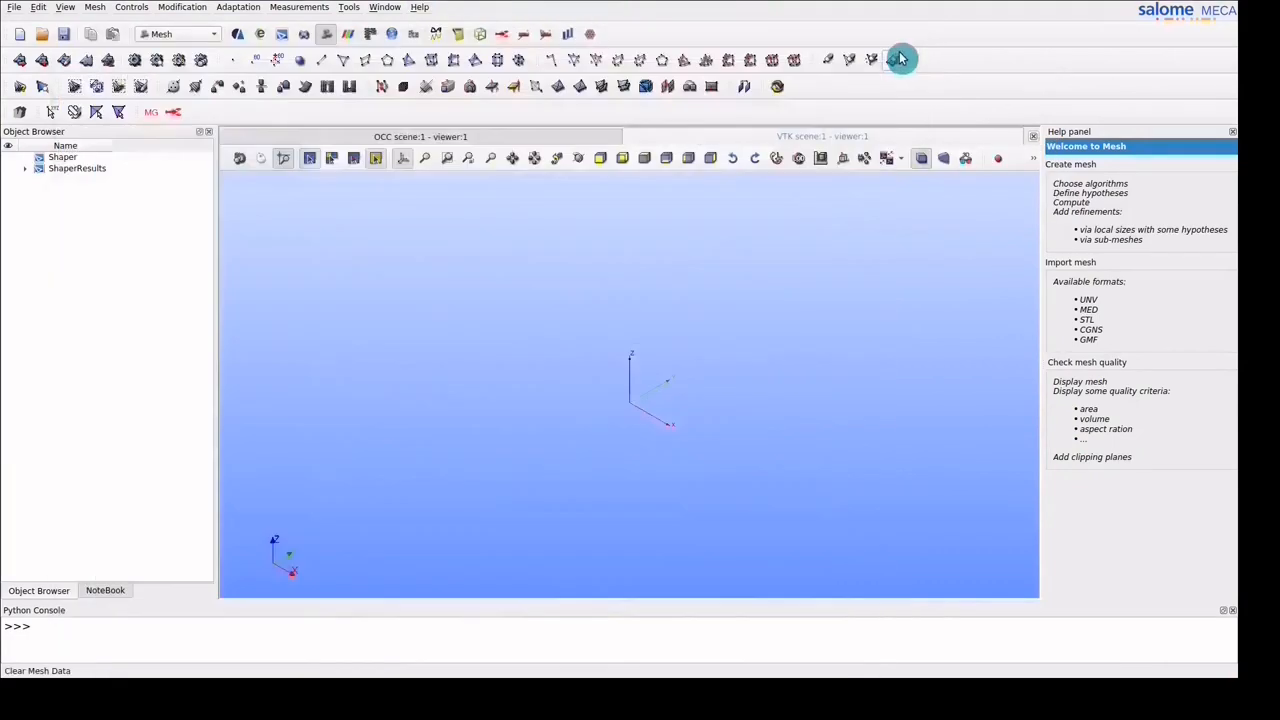
Start a new mesh on the ExtrusionCut_1_1 geometry with the 3D algorithm Hexahedron (i,j,k)
left_click(24, 62)
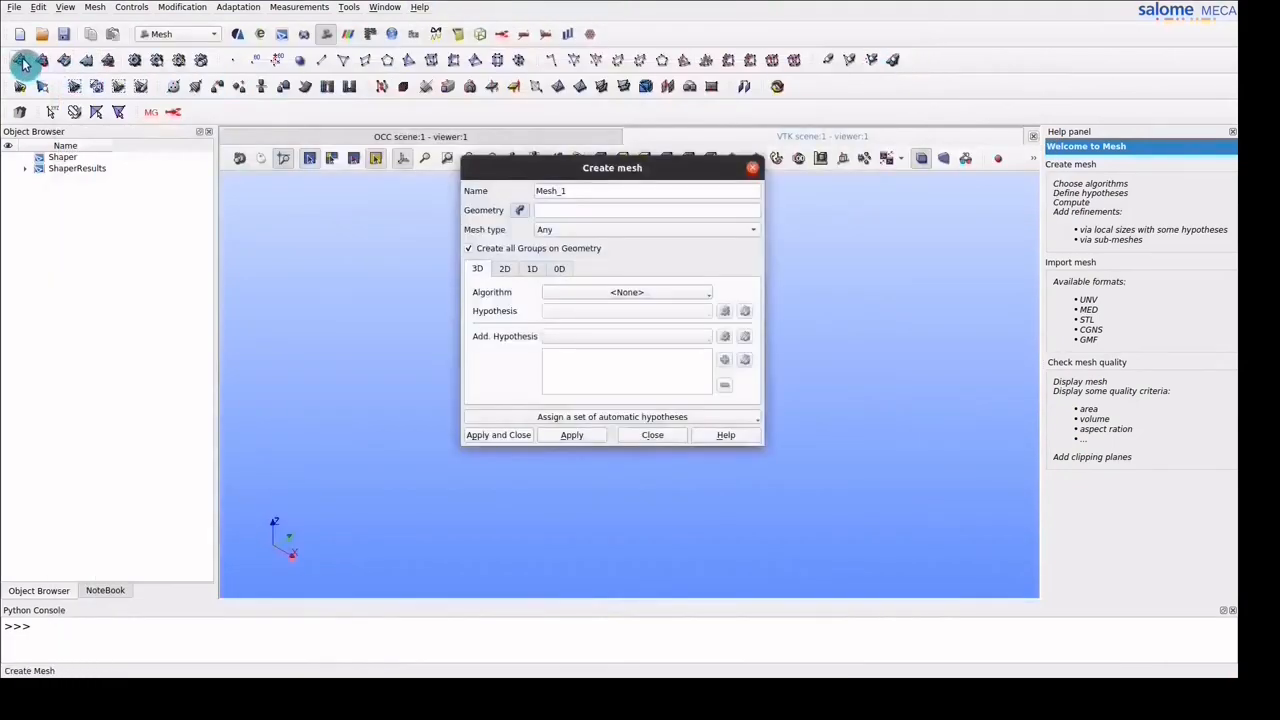
left_click(25, 168)
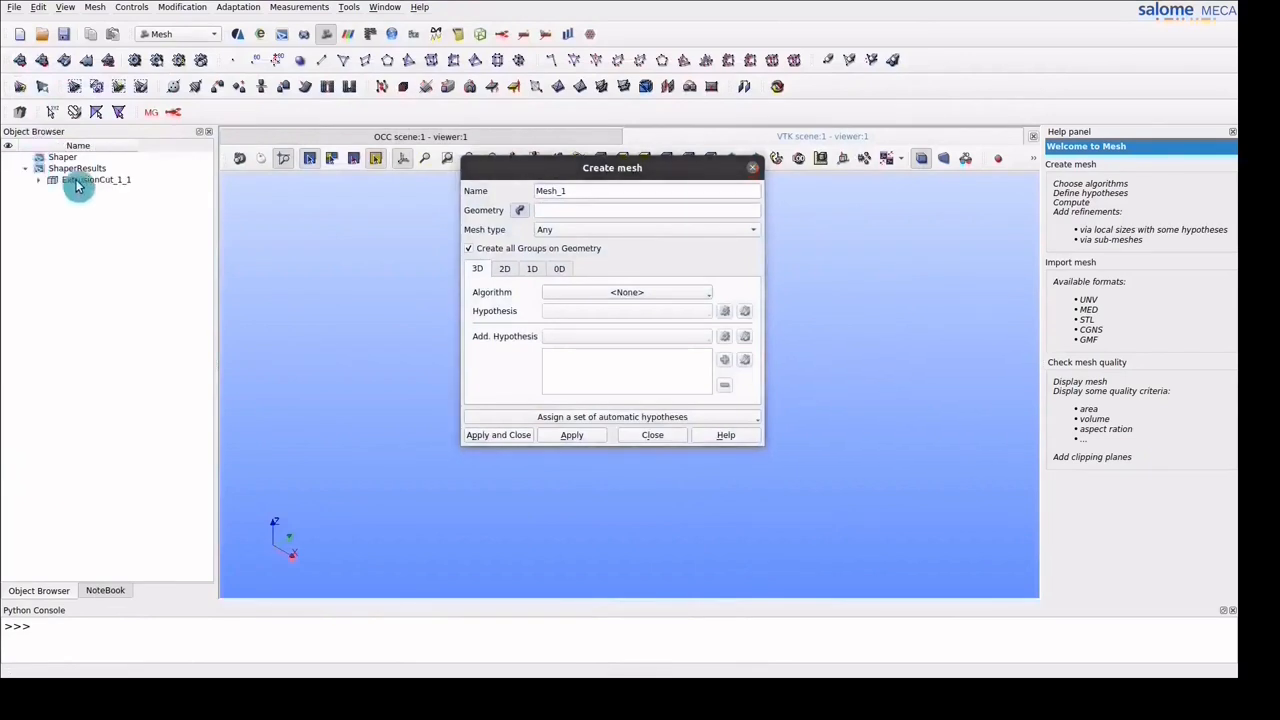
left_click(80, 181)
left_click(567, 293)
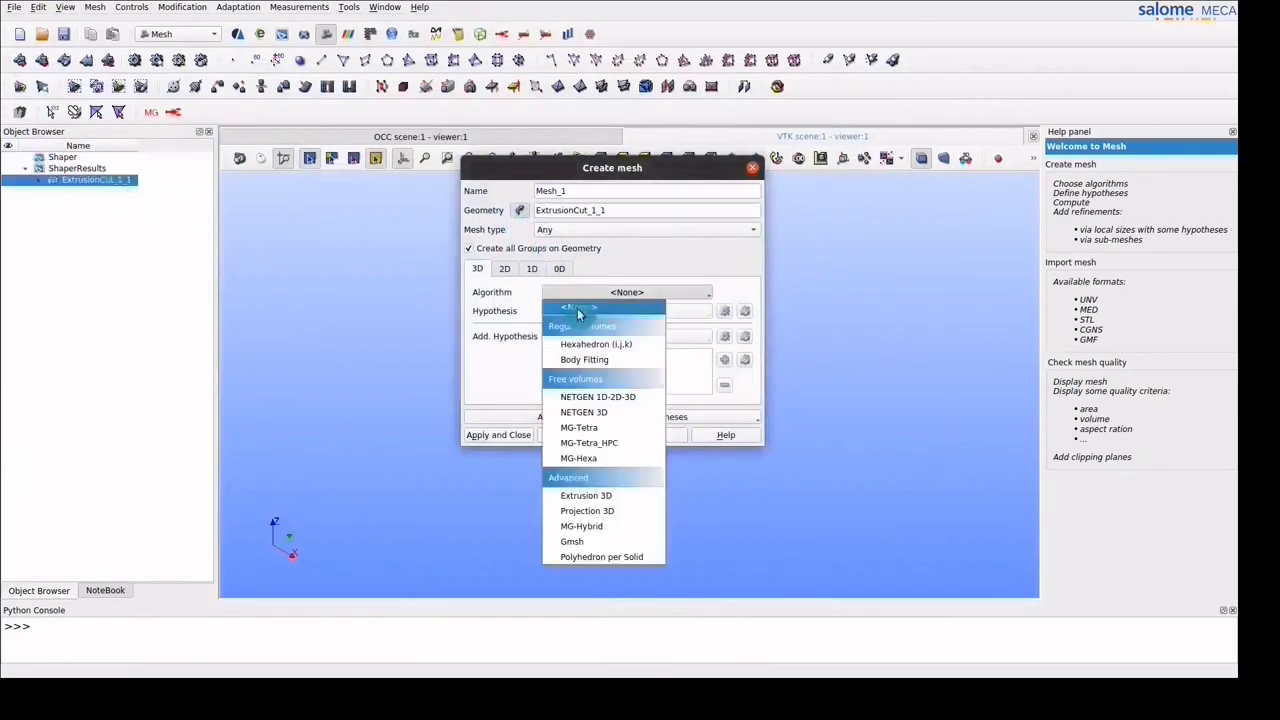
left_click(588, 344)
Set the 2D algorithm to Quadrangle: Mapping with a quadrangle parameters hypothesis using the Quadrangle preference transition
left_click(505, 270)
left_click(577, 302)
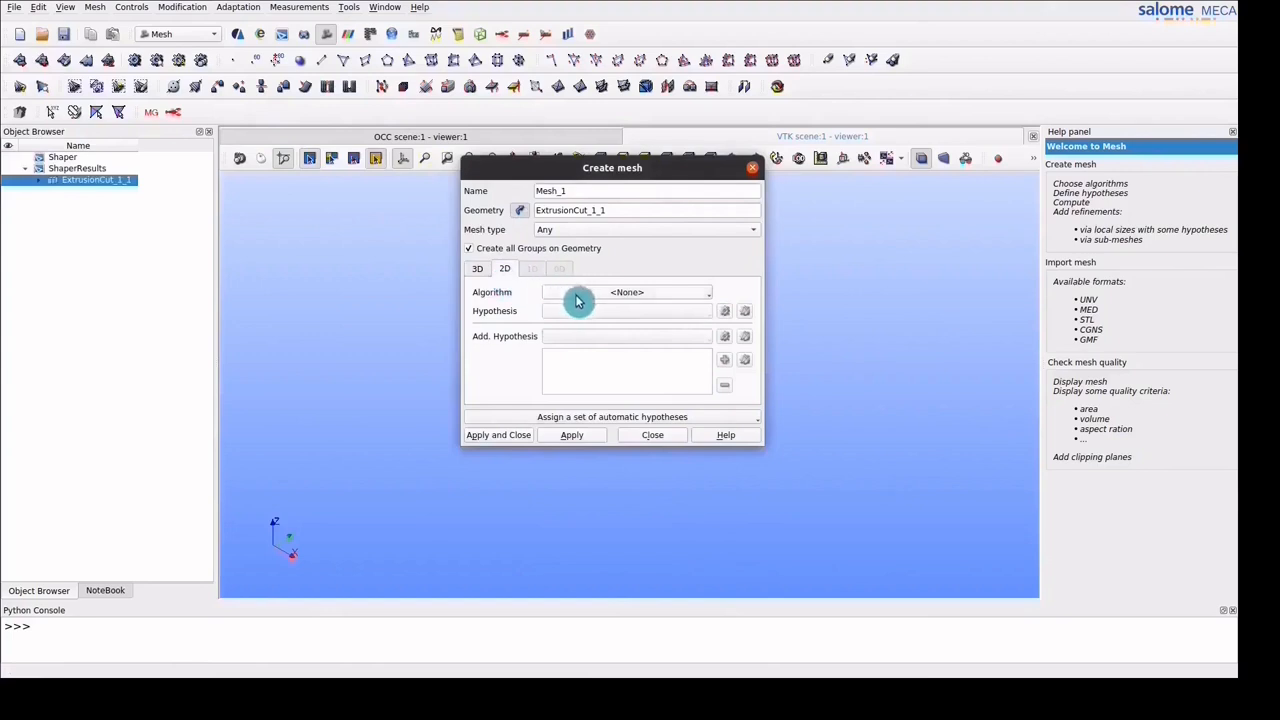
left_click(663, 337)
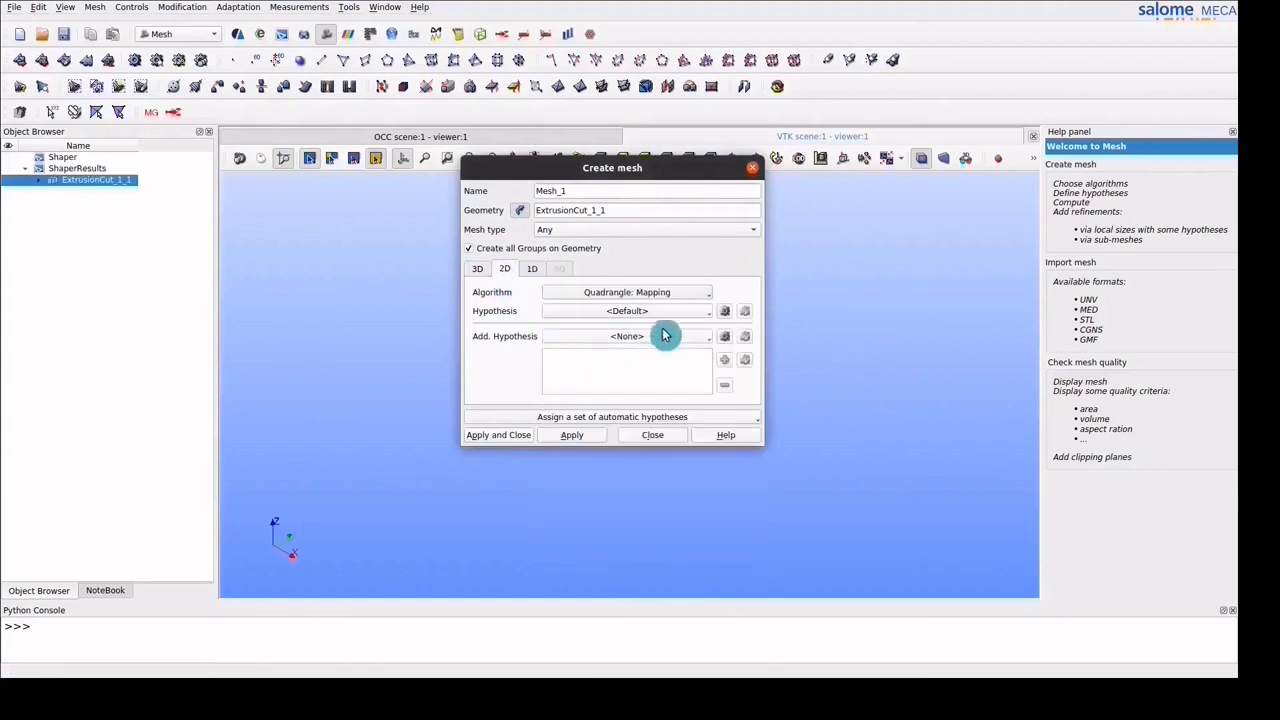
left_click(725, 311)
left_click(745, 314)
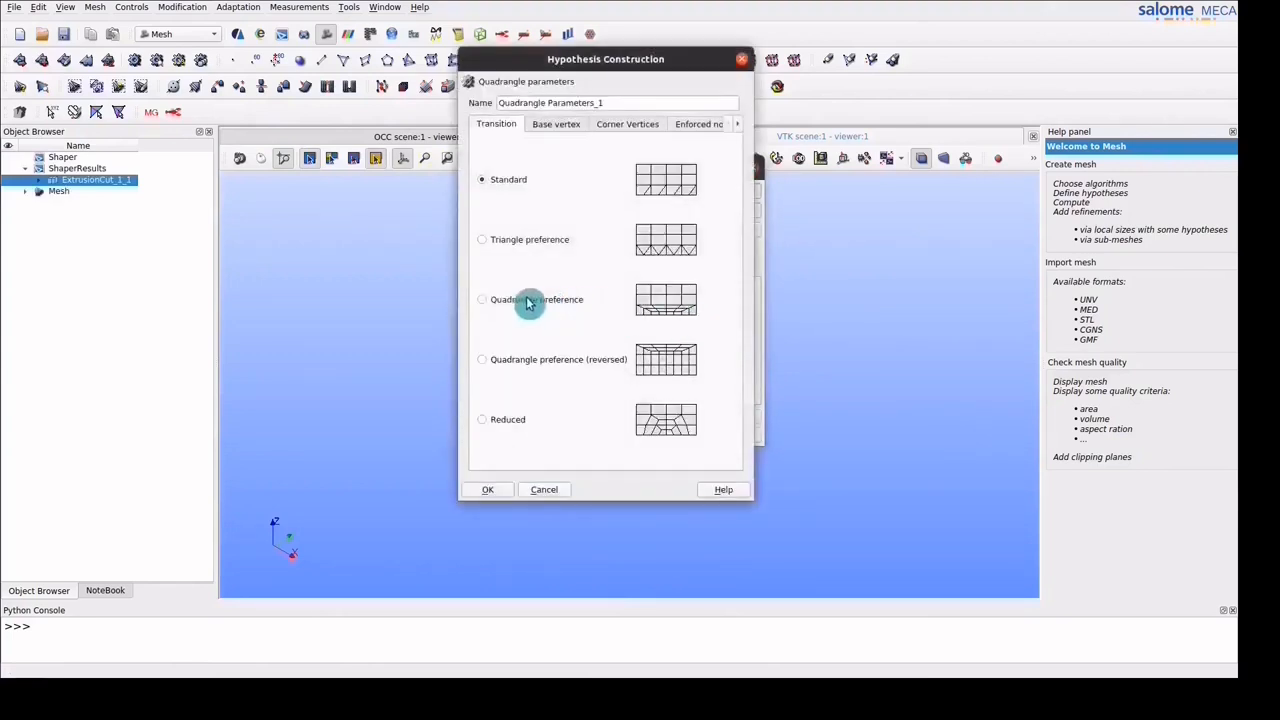
left_click(484, 302)
left_click(488, 489)
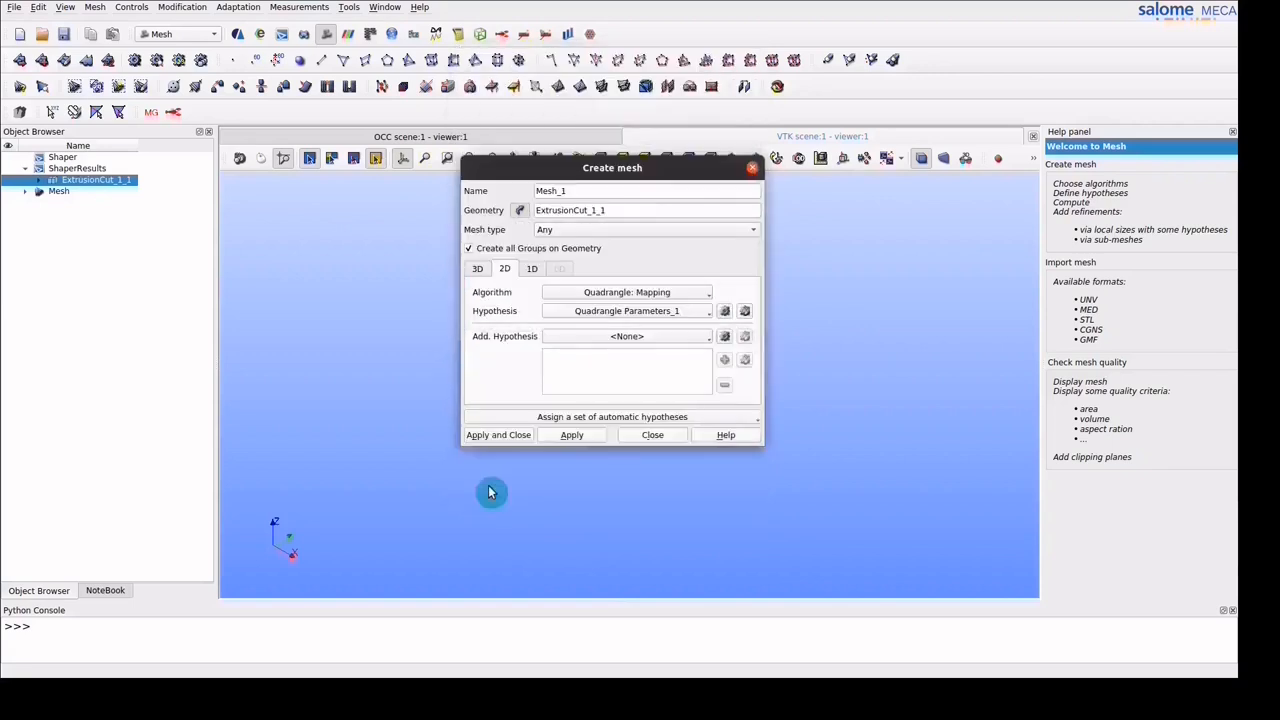
Set the 1D algorithm to Wire Discretisation with 15 equidistant segments and create the mesh
left_click(532, 269)
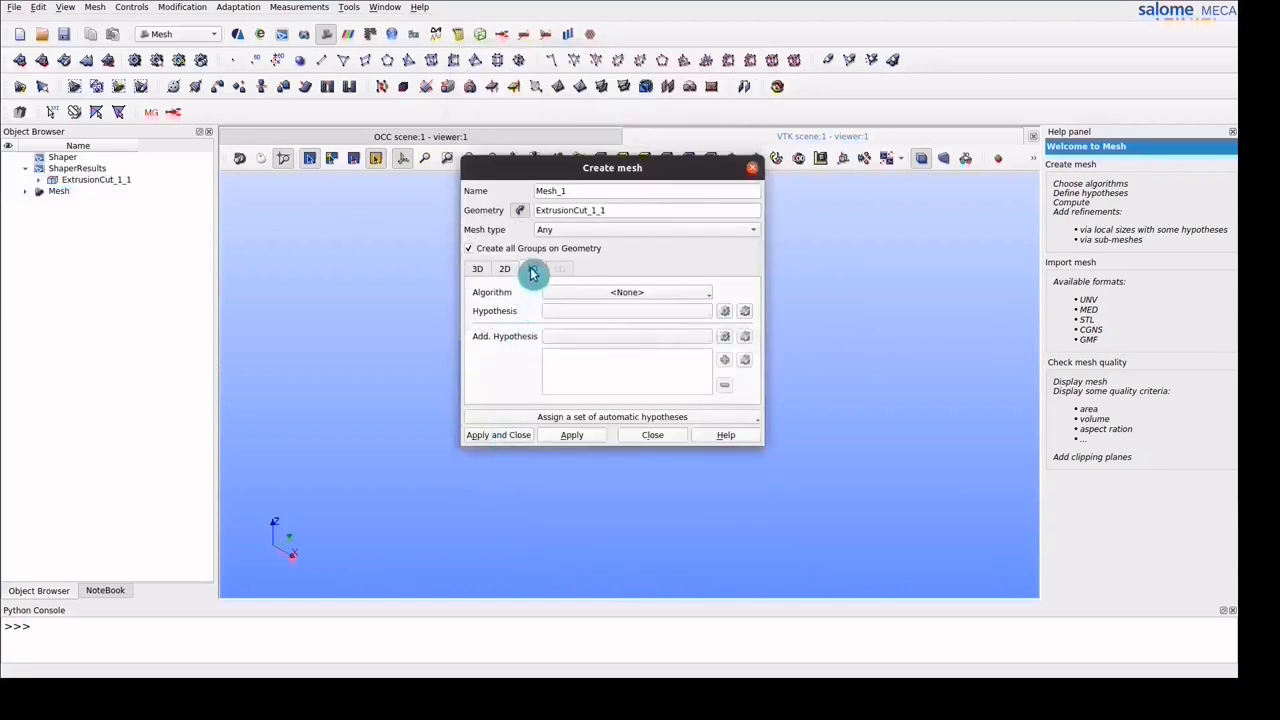
left_click(583, 298)
left_click(594, 342)
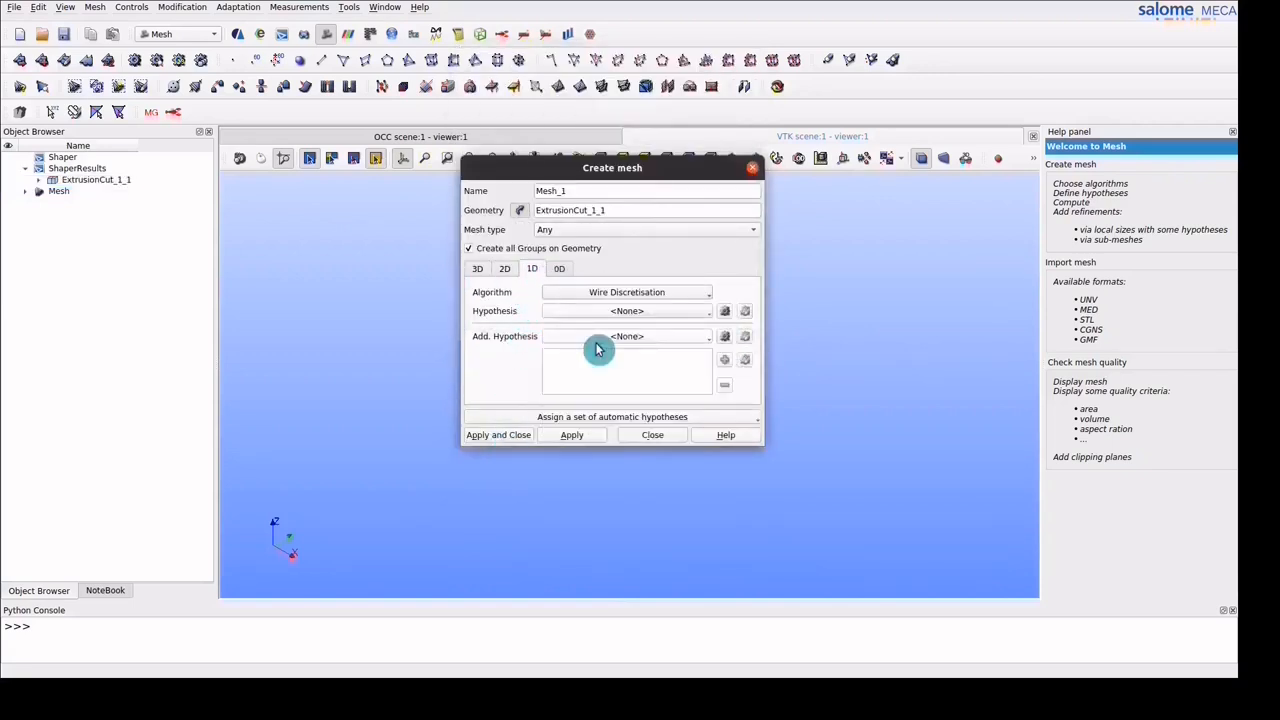
left_click(724, 311)
left_click(749, 337)
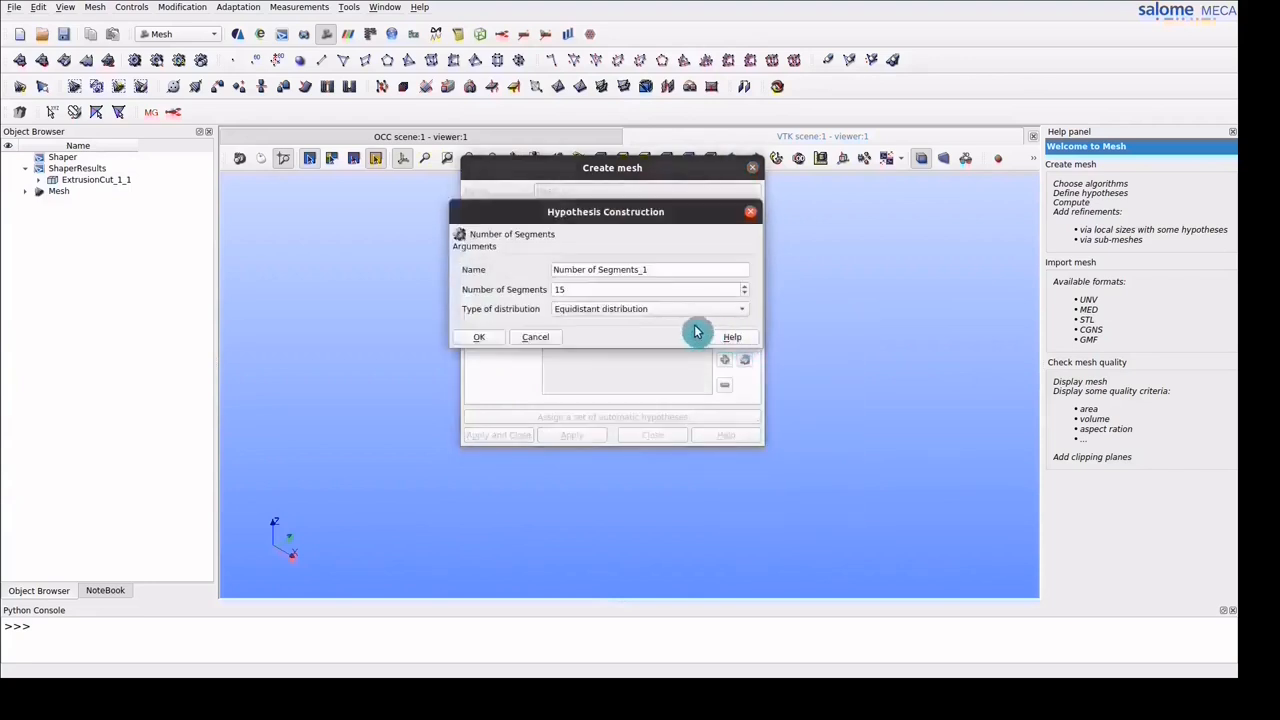
left_click(482, 337)
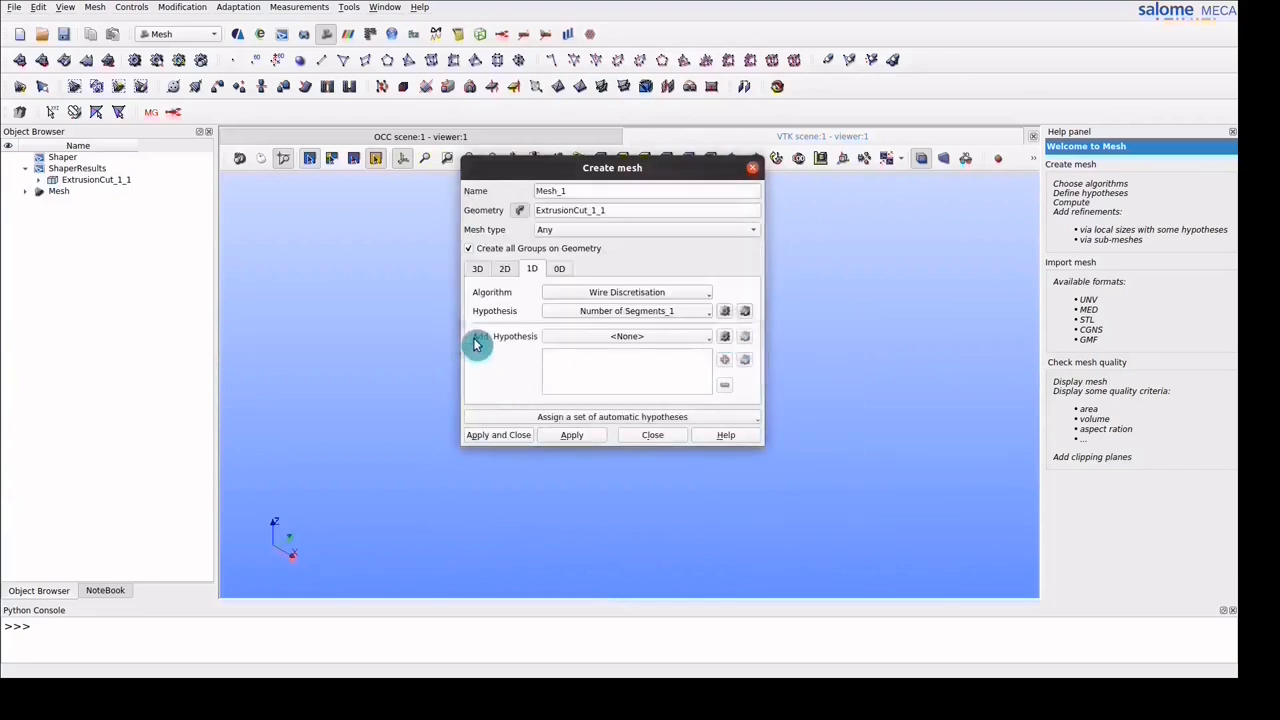
left_click(494, 440)
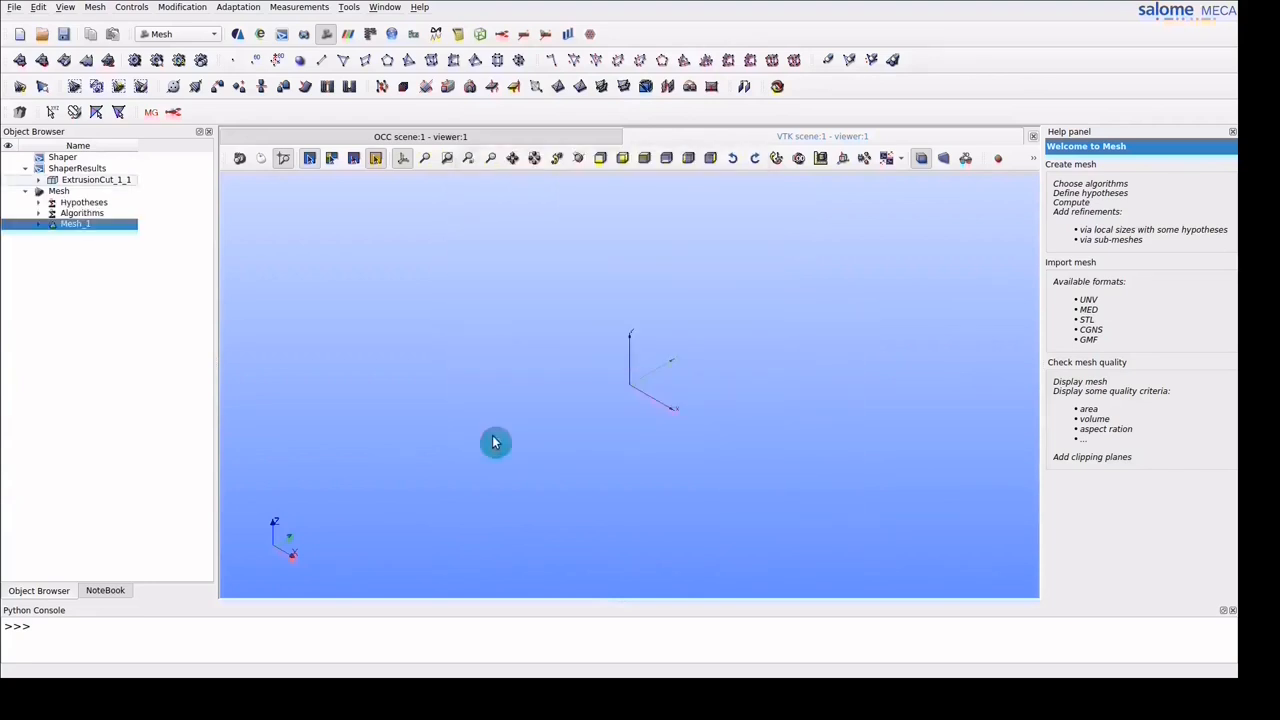
Compute Mesh_1 and dismiss the computation report
right_click(69, 231)
left_click(122, 295)
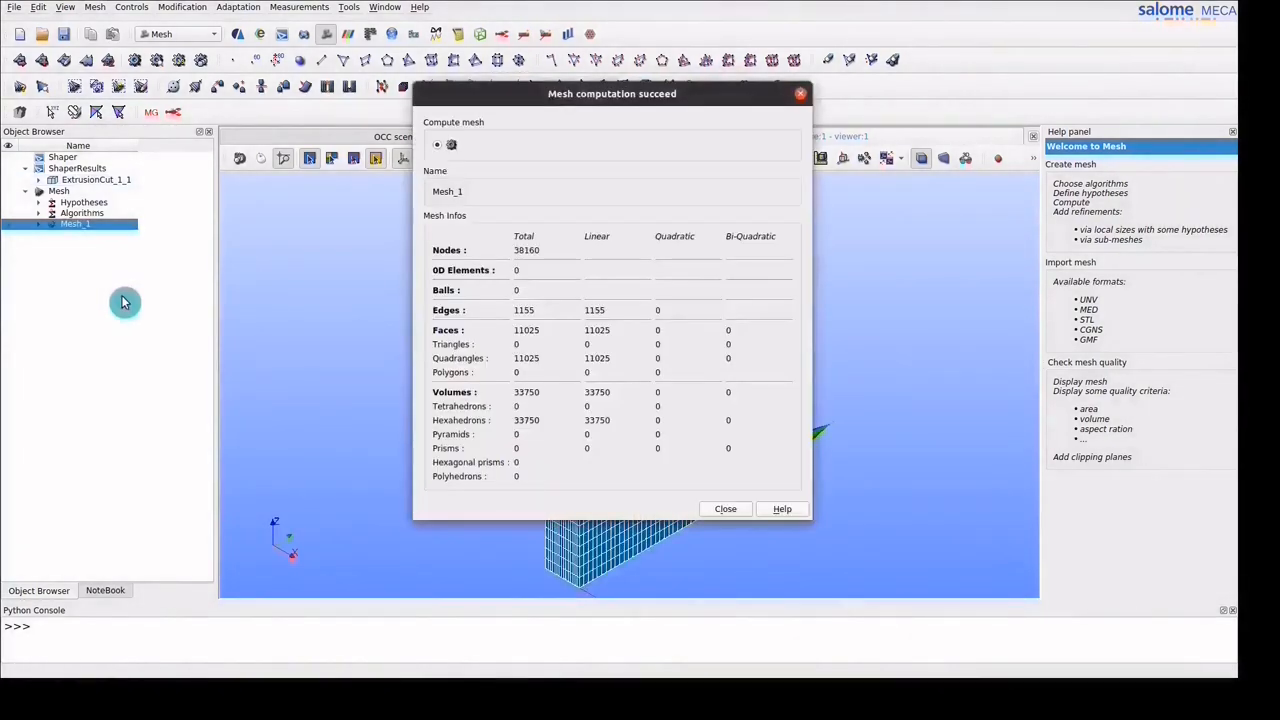
left_click(727, 510)
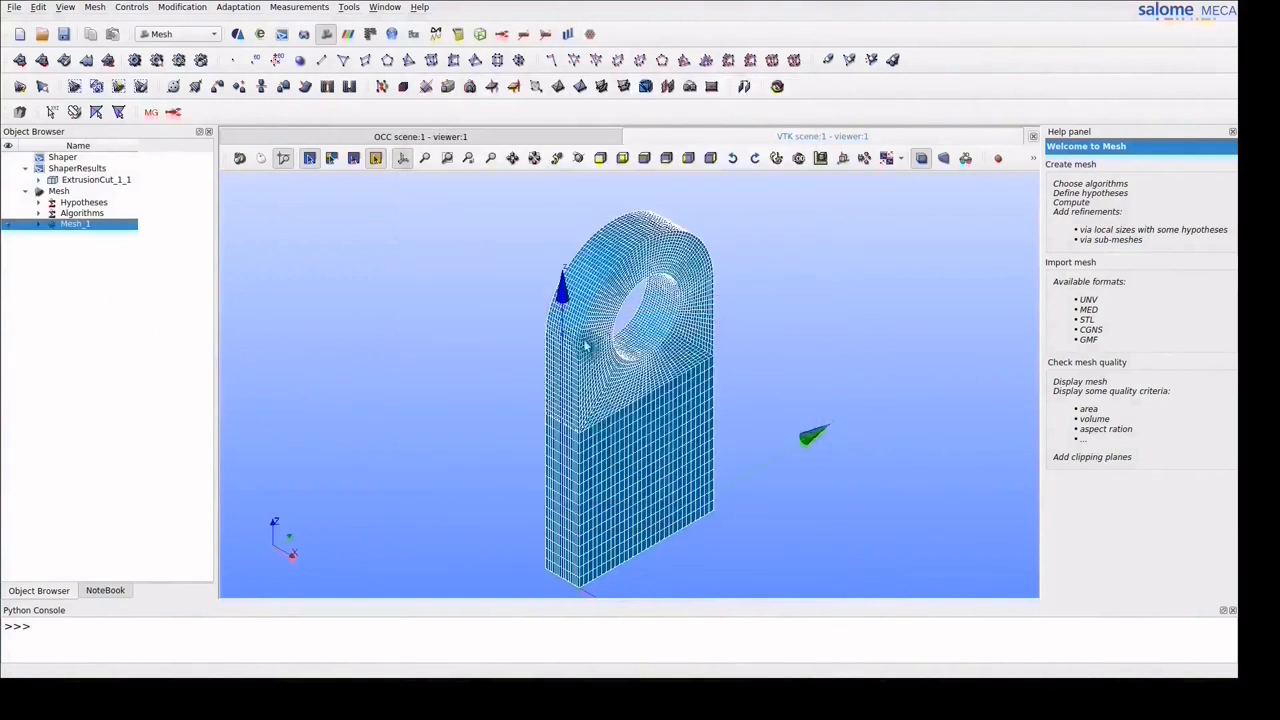
Return to the Shaper module and start a new edge group named progressive_rays
left_click(282, 38)
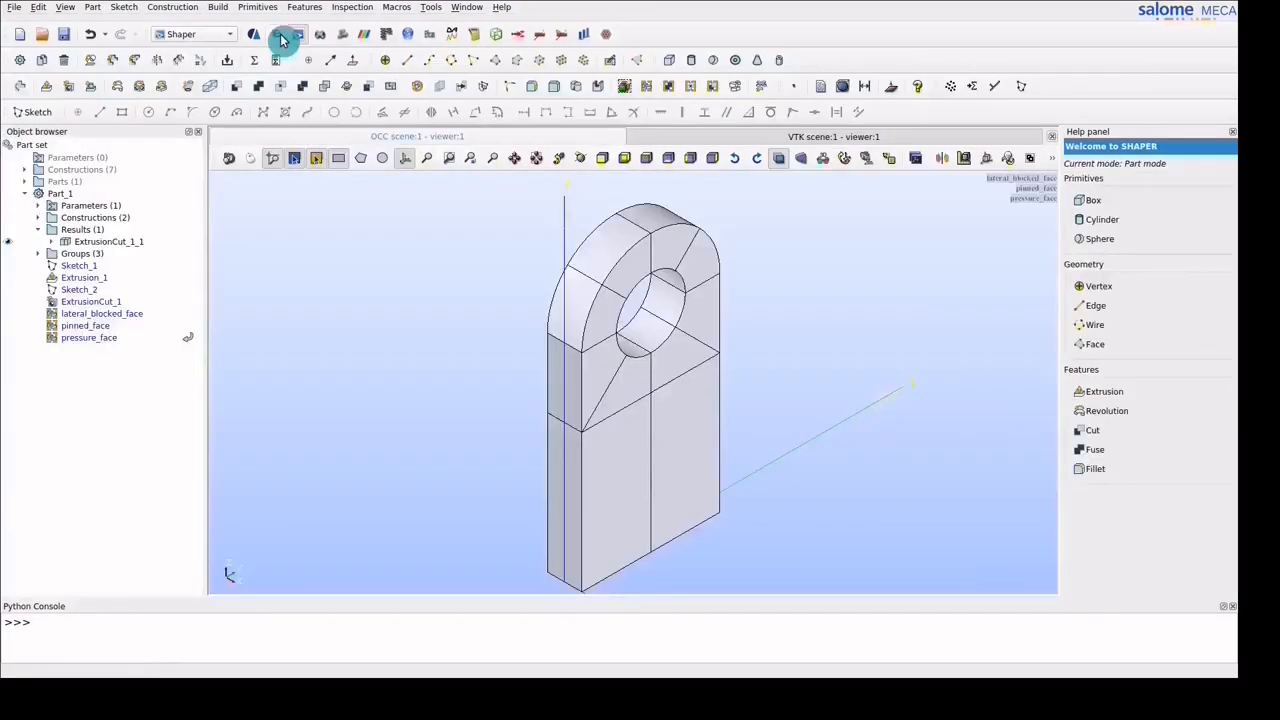
left_click(647, 88)
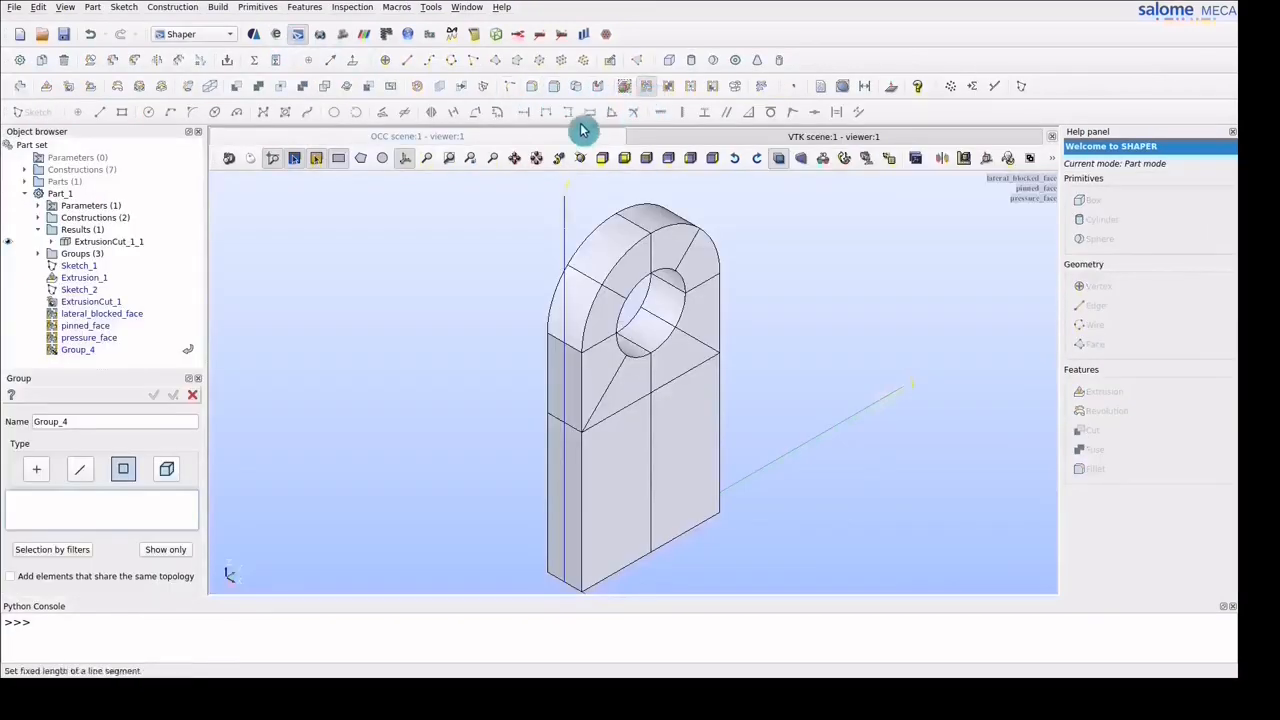
double_click(47, 421)
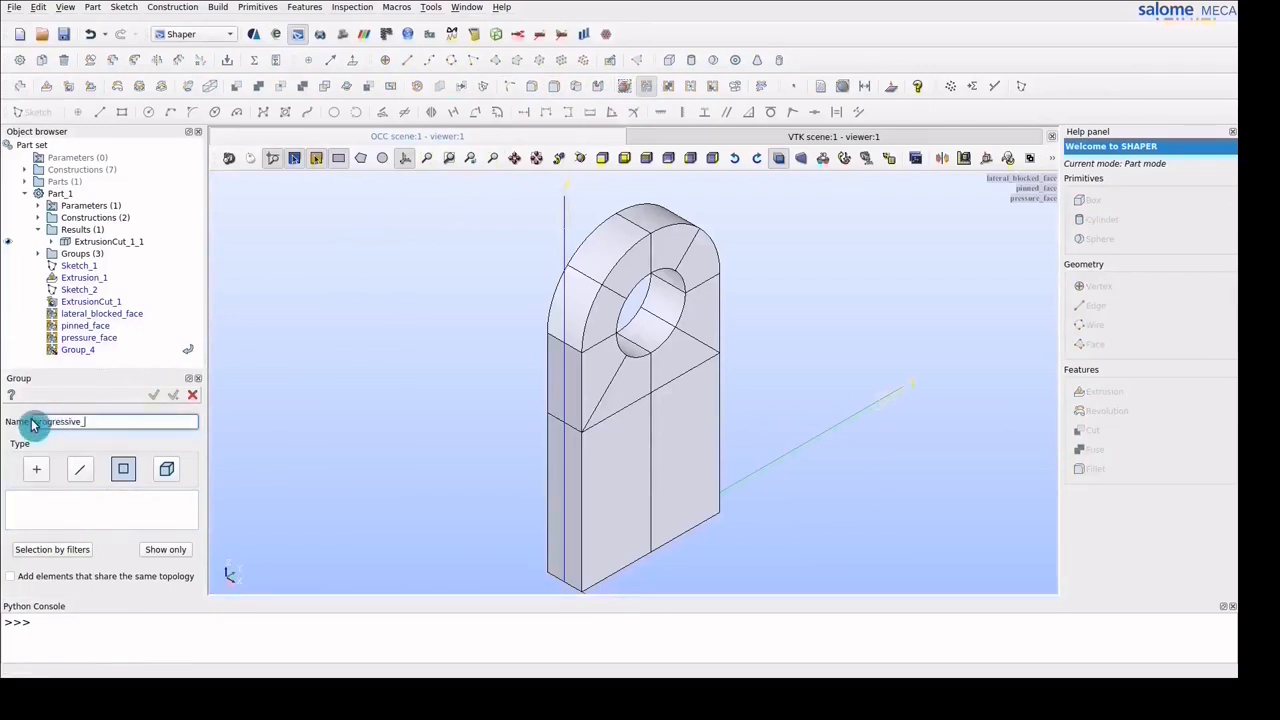
type("progressive_rays")
left_click(80, 469)
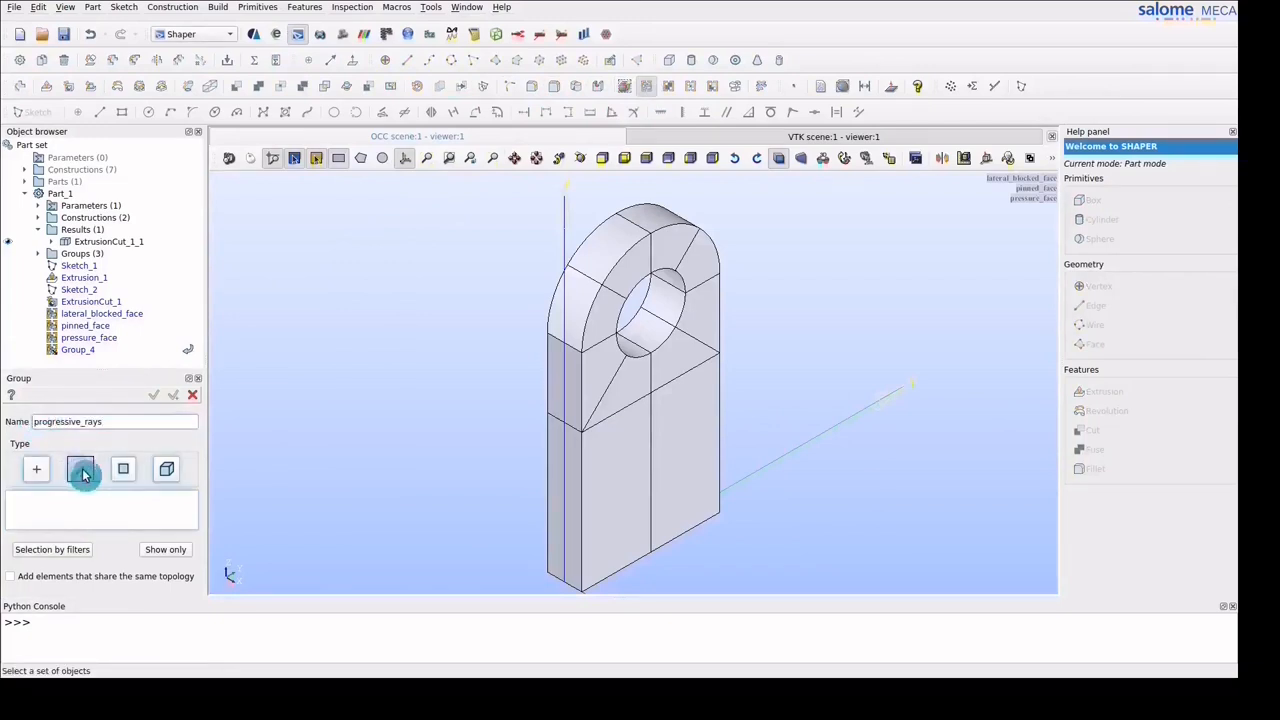
Add the radial partition edges around the hole on both the front and back faces to the group and validate it
left_click(600, 316)
left_click(614, 293, "shift")
left_click(652, 266, "shift")
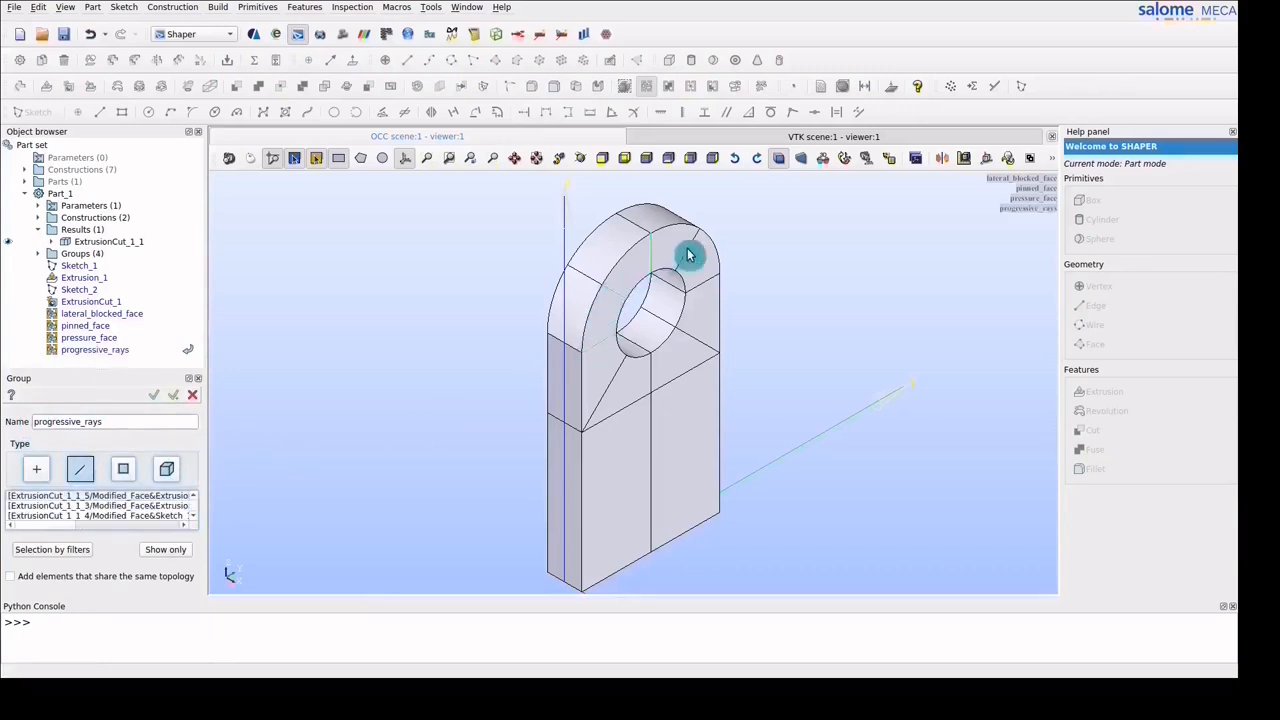
left_click(689, 256, "shift")
left_click(716, 277, "shift")
left_click(697, 342, "shift")
right_click_drag(508, 334, 844, 394, "ctrl")
left_click(572, 305, "shift")
left_click(594, 262, "shift")
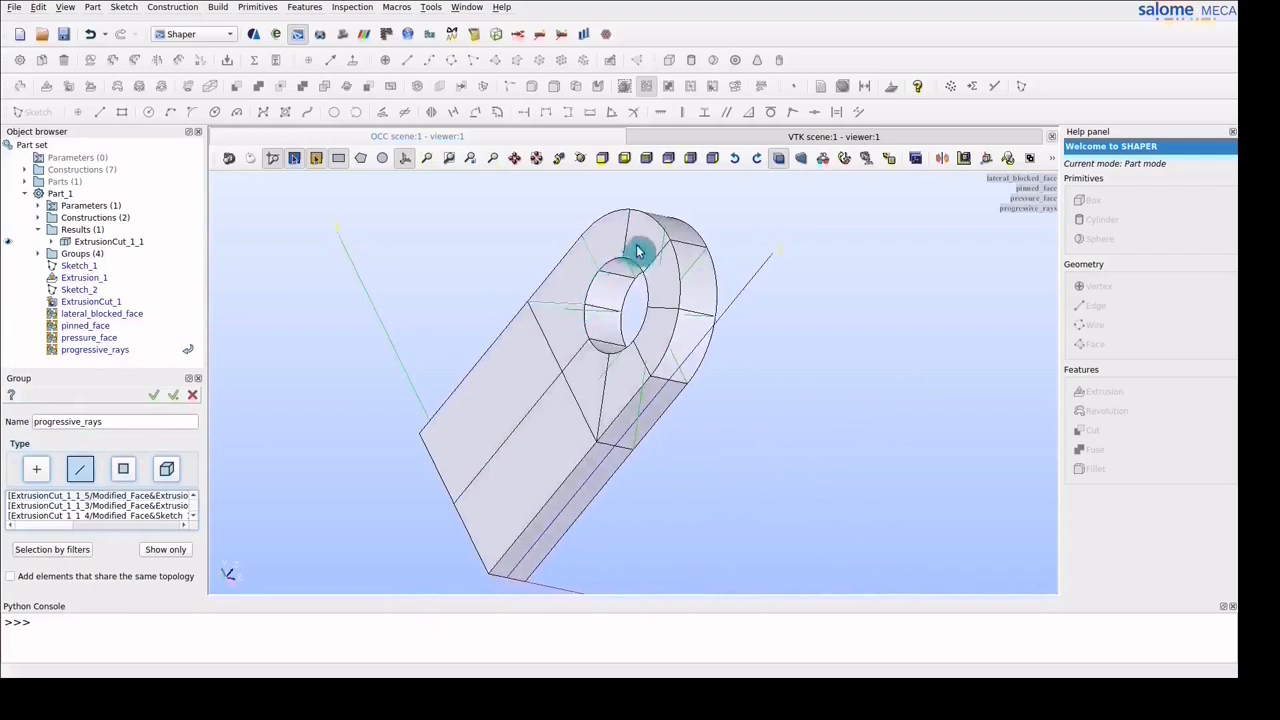
left_click(650, 262, "shift")
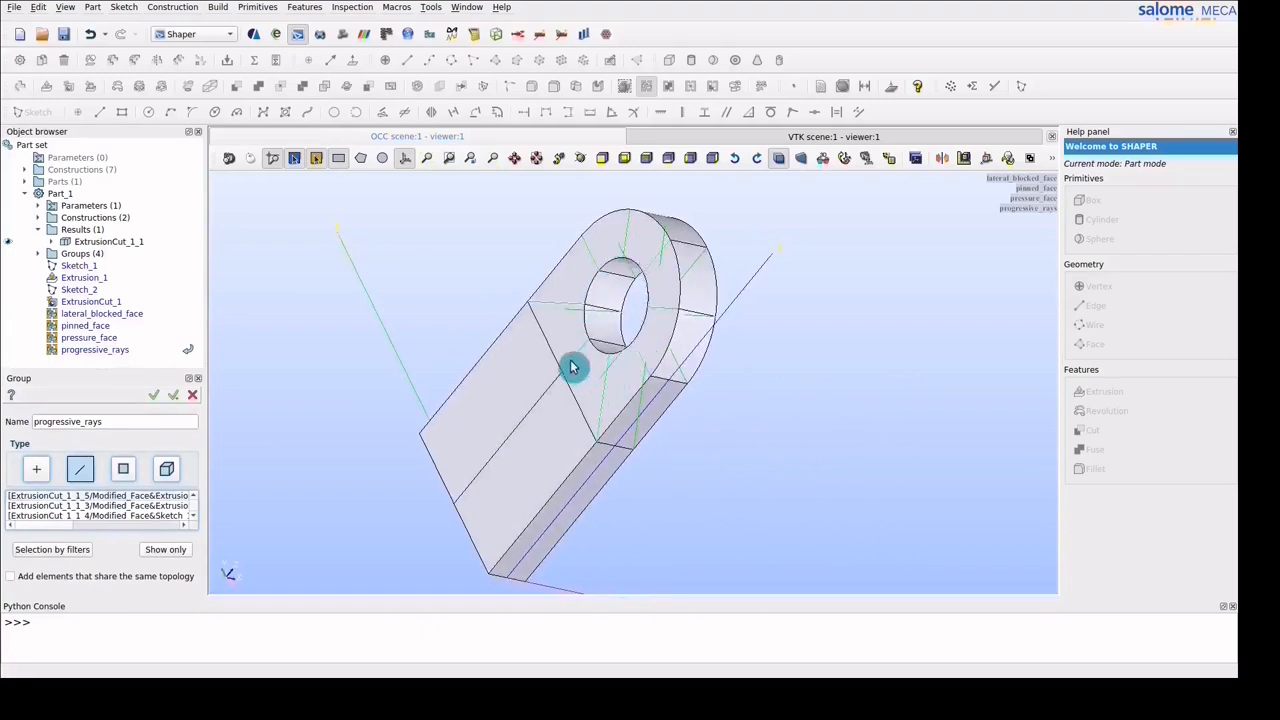
left_click(844, 158)
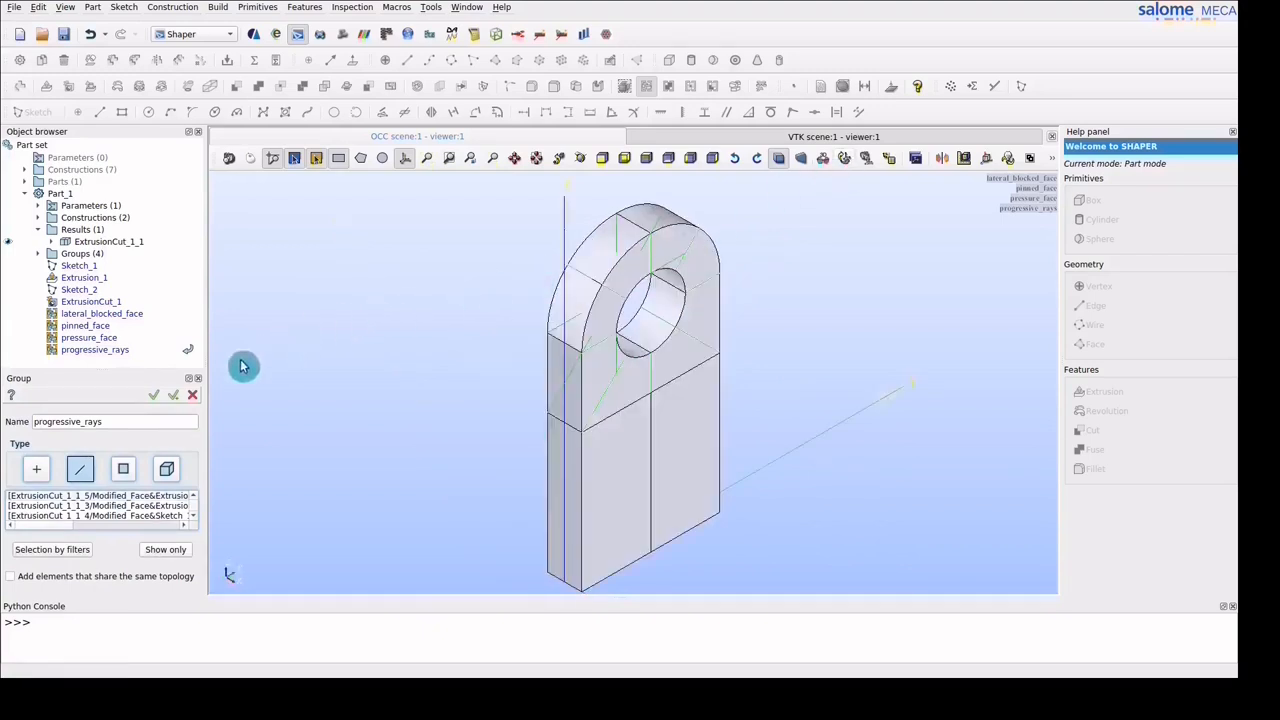
left_click(153, 394)
Return to the Mesh module and start a sub-mesh of Mesh_1 on the progressive_rays geometry group
left_click(343, 36)
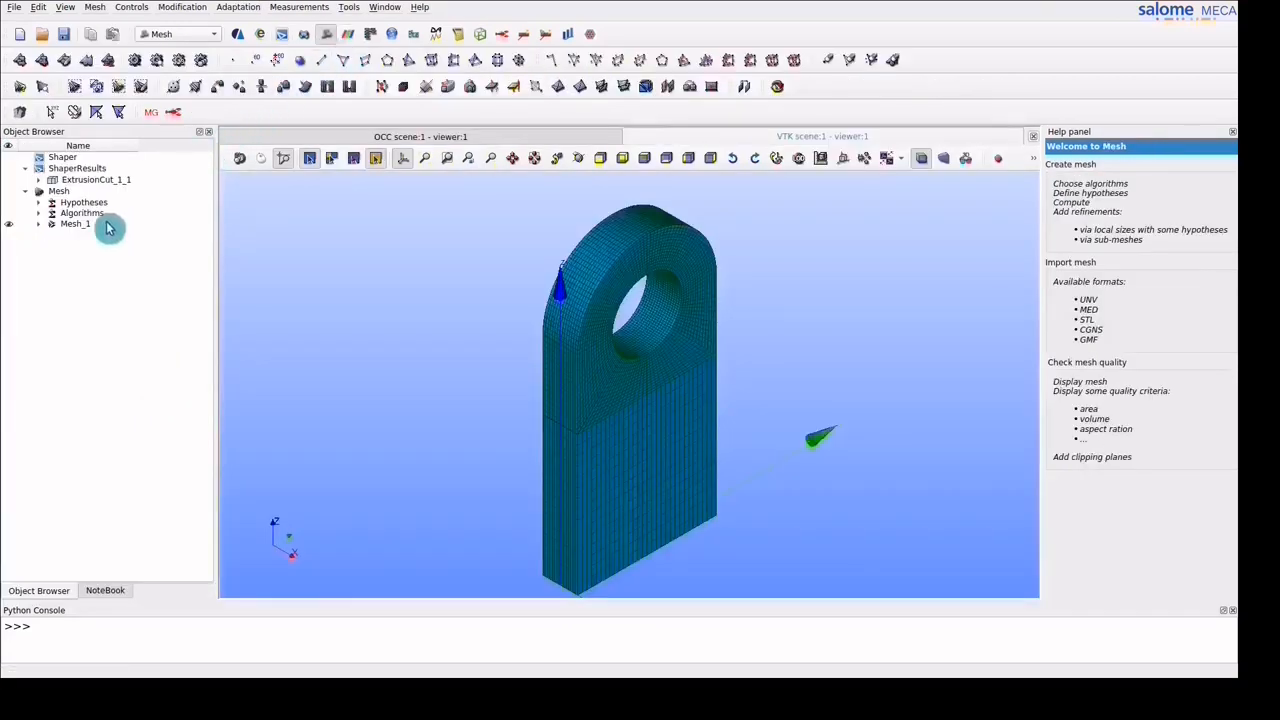
right_click(72, 222)
left_click(128, 262)
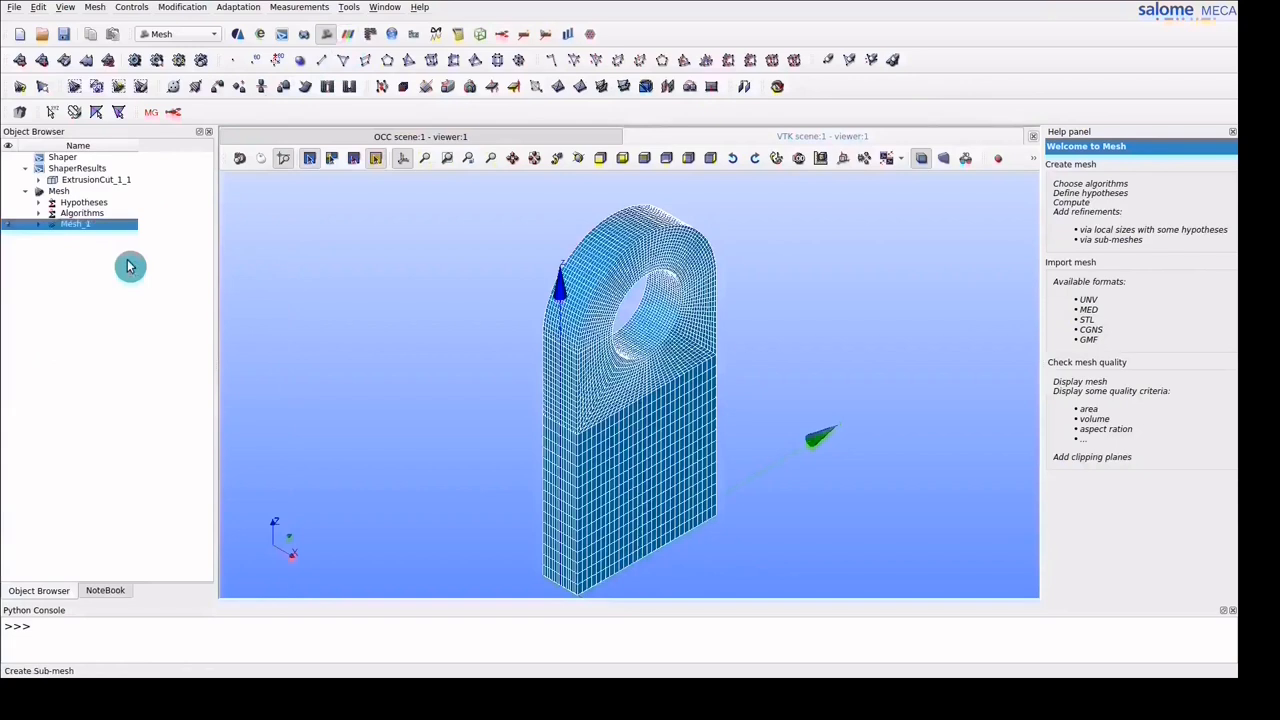
left_click(38, 180)
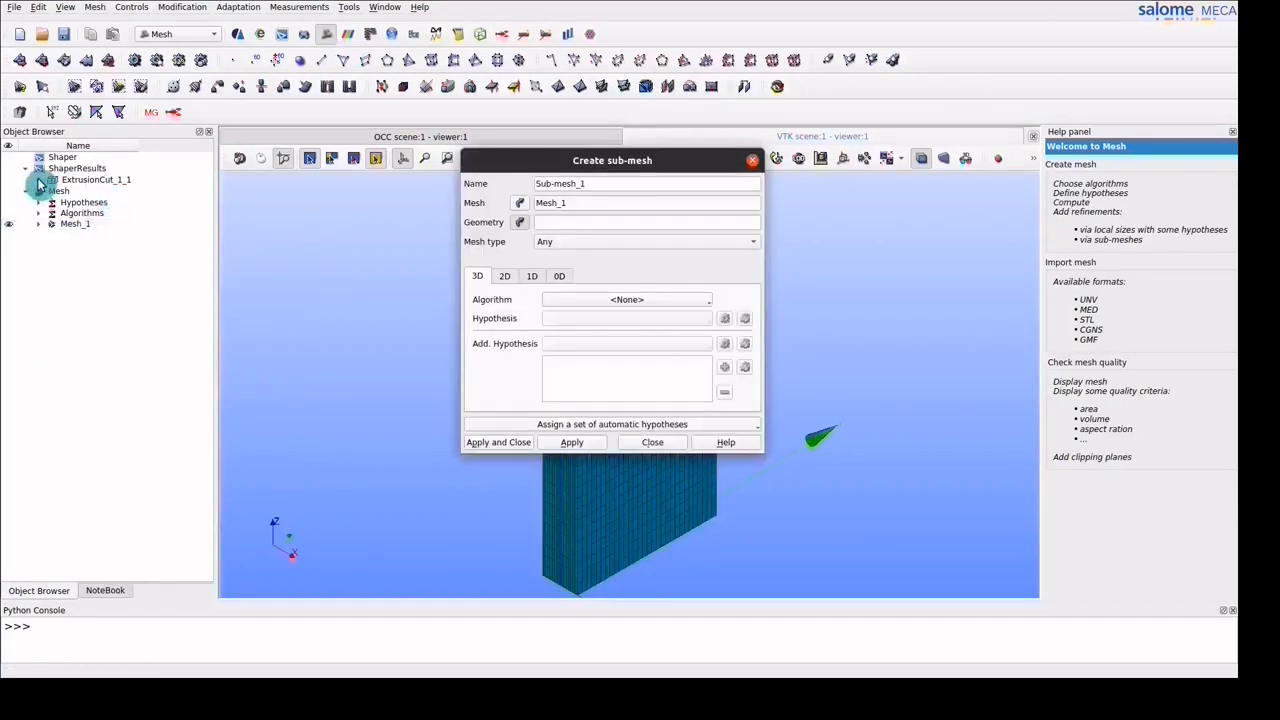
left_click(38, 180)
left_click(110, 240)
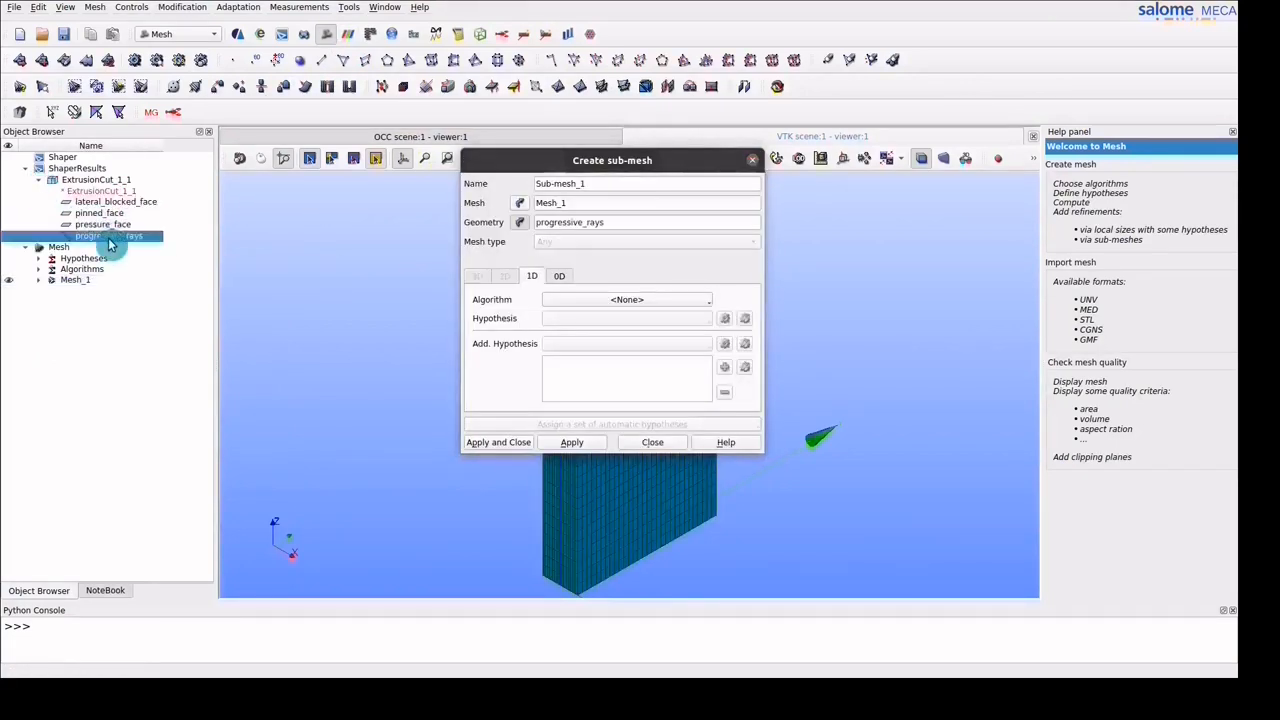
Assign Wire Discretisation with a Number of Segments hypothesis of 15 segments, using a scale distribution with scale factor 15
left_click(609, 300)
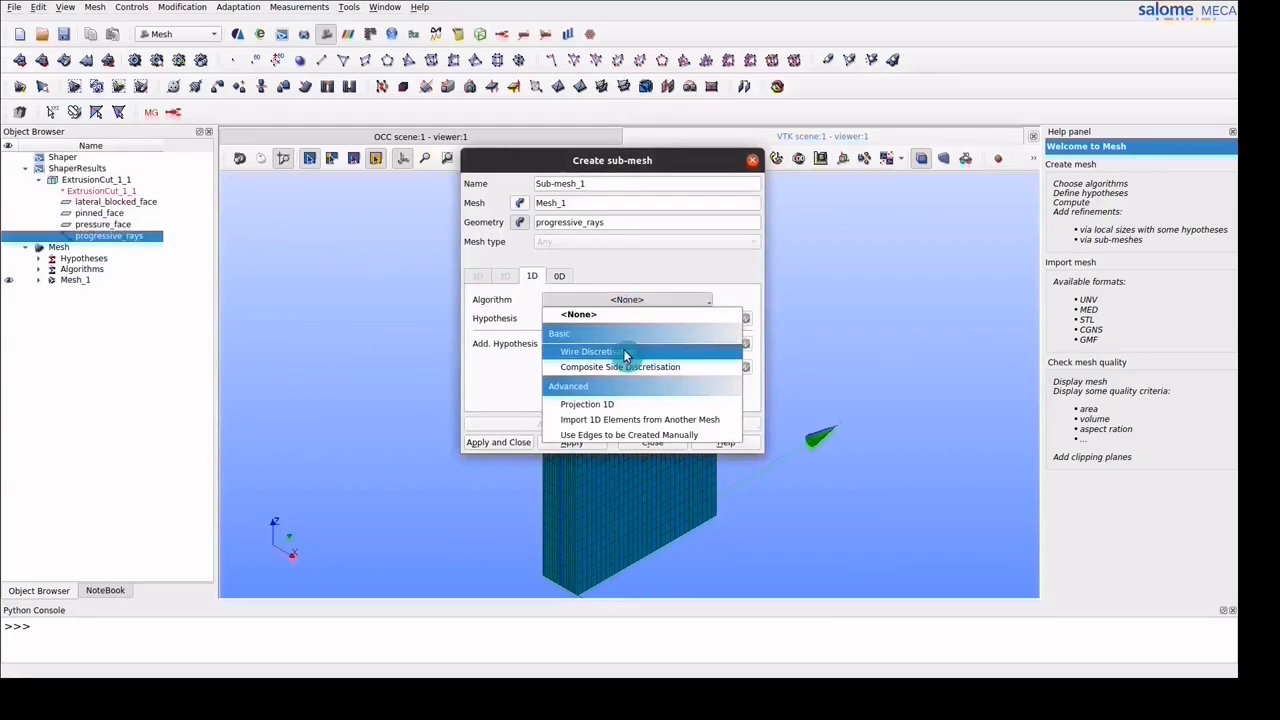
left_click(625, 352)
left_click(725, 320)
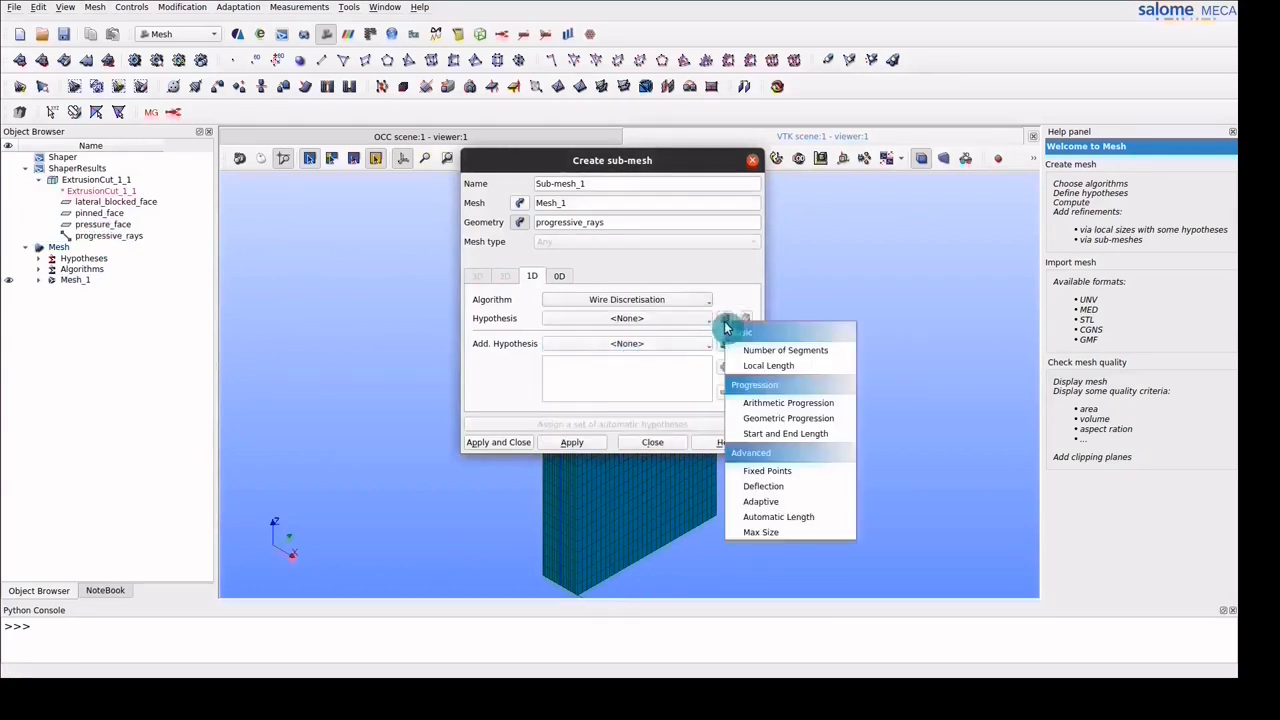
left_click(740, 351)
left_click(737, 318)
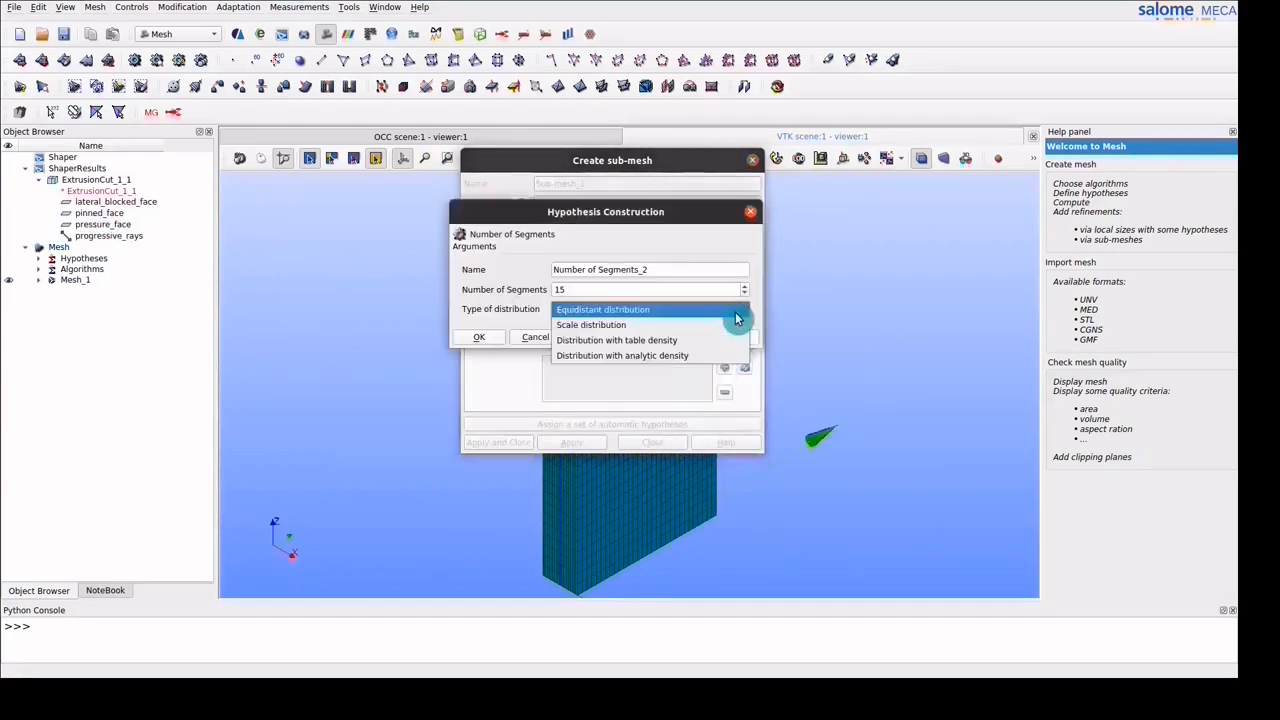
left_click(714, 325)
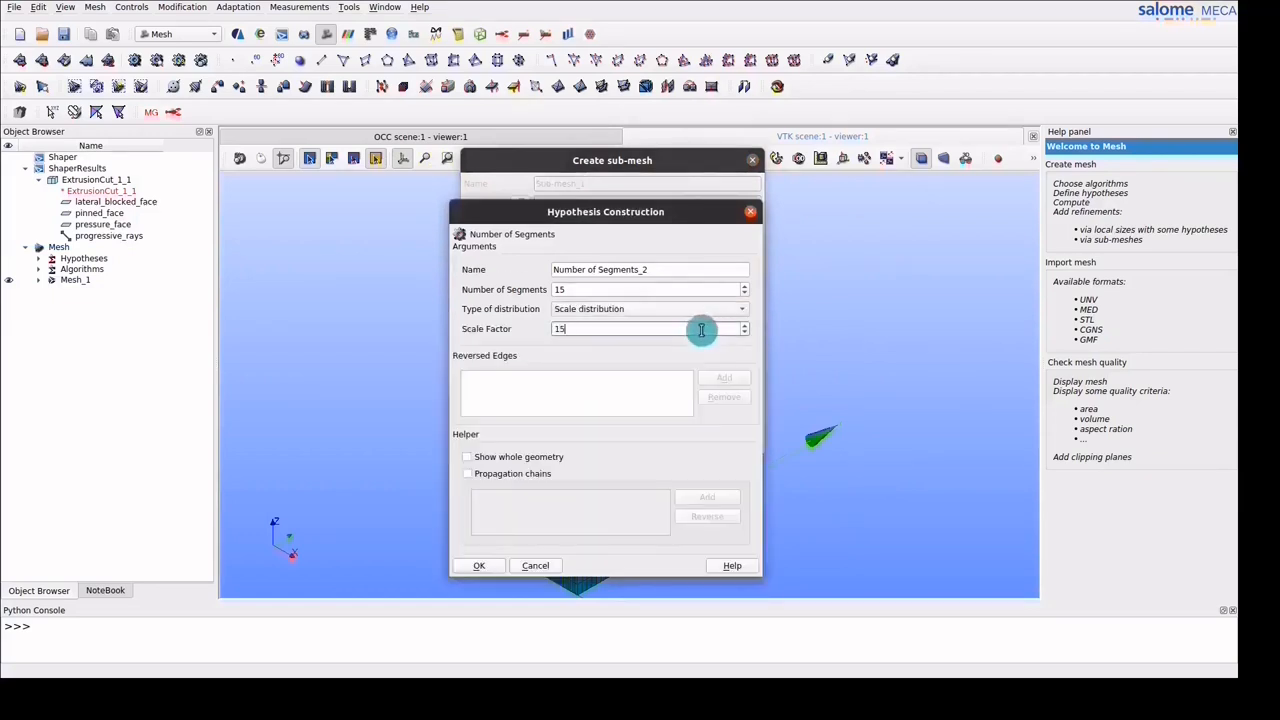
Move both dialogs away from the model and hide Mesh_1 to expose the edge direction arrows
left_click_drag(630, 212, 280, 219)
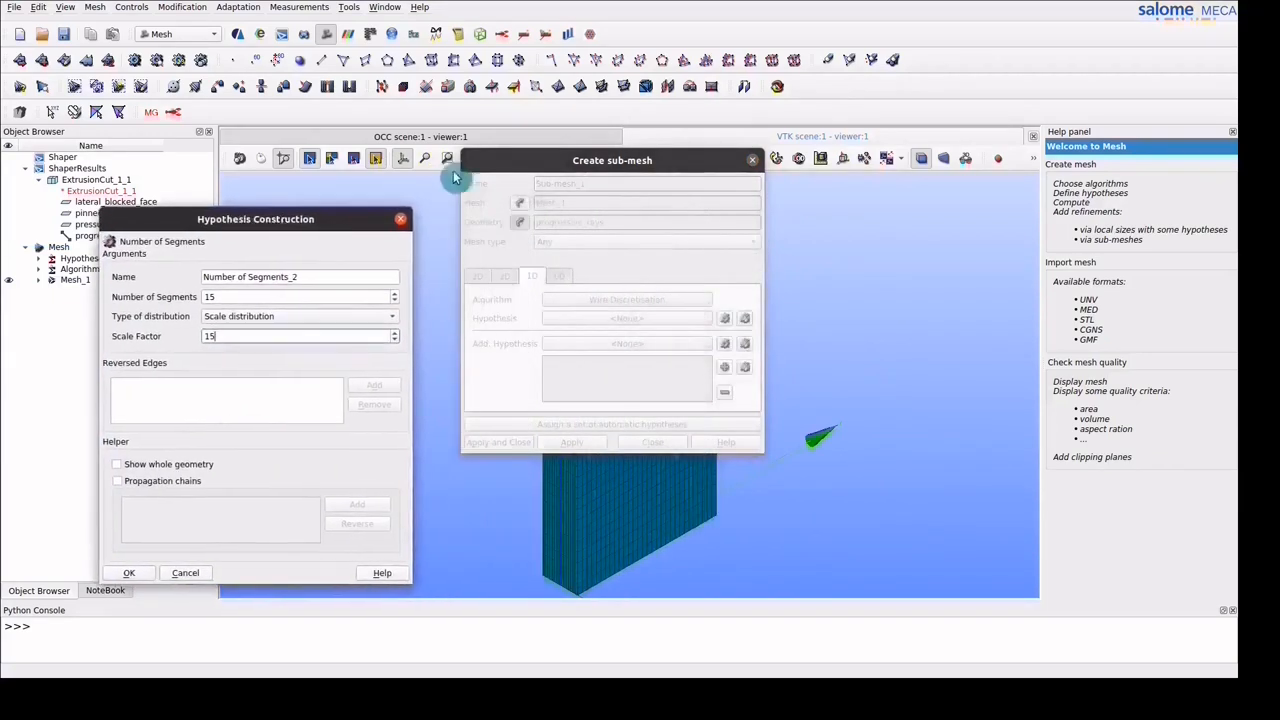
left_click_drag(470, 160, 79, 148)
left_click(13, 284)
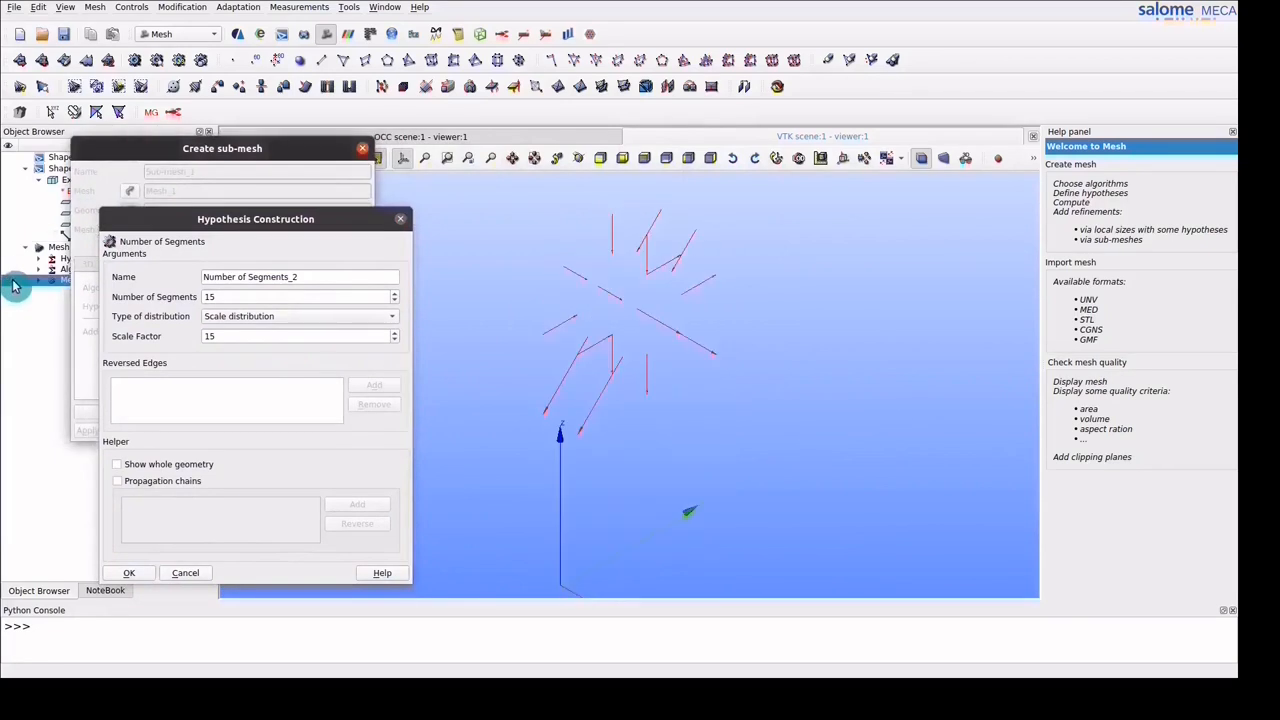
right_click_drag(740, 352, 587, 241, "ctrl")
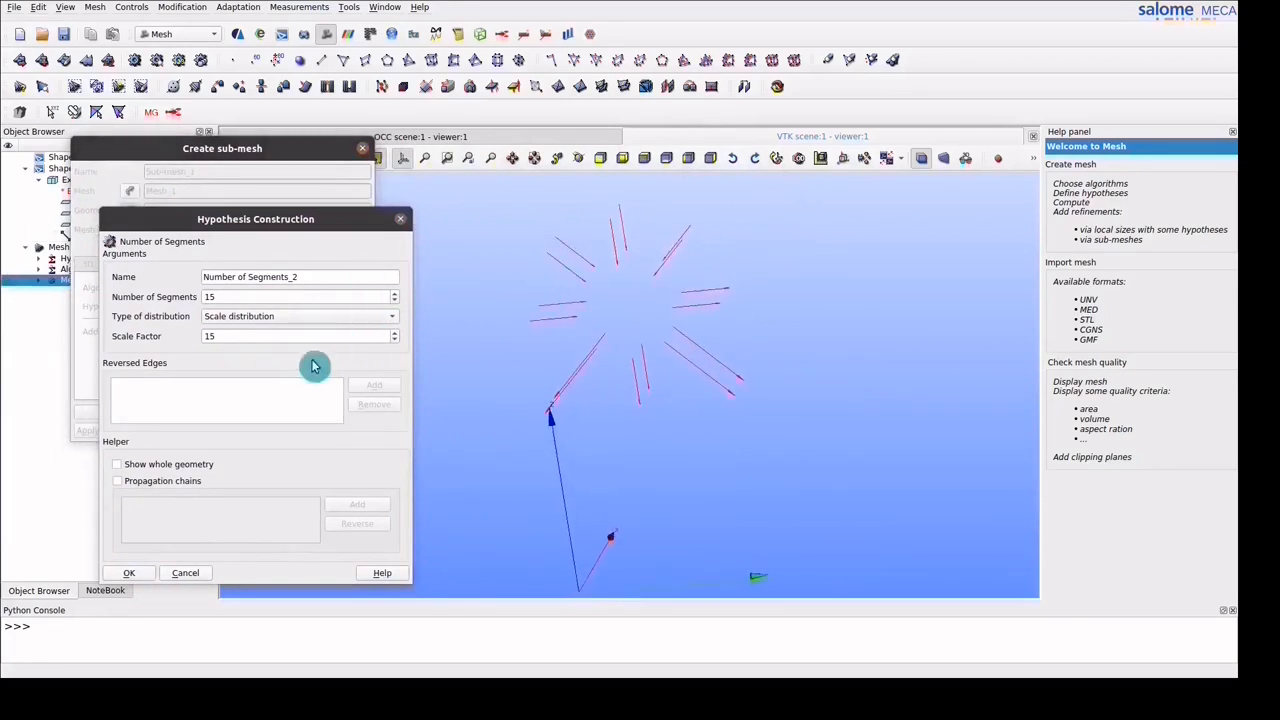
Add the eight radial edges pointing toward the hole to the reversed edges, then confirm the hypothesis and create the sub-mesh
left_click_drag(484, 188, 713, 292)
left_click(372, 386)
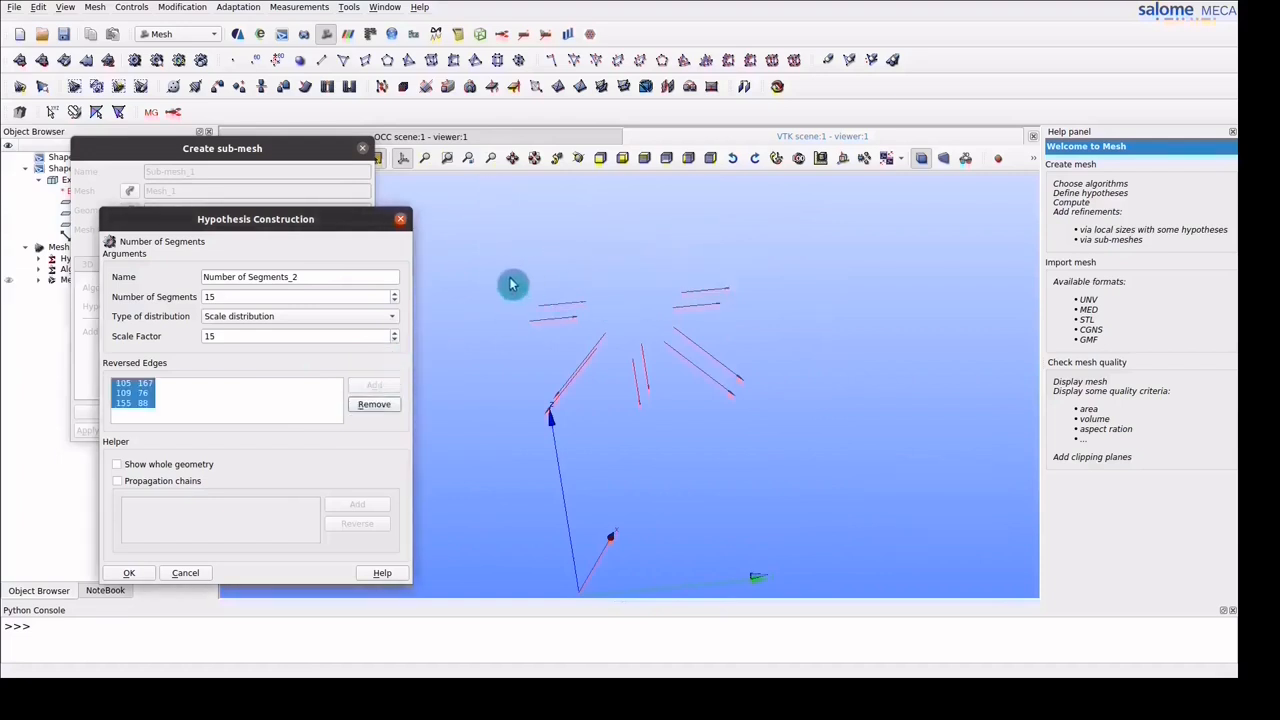
left_click_drag(510, 277, 592, 339)
left_click(372, 388)
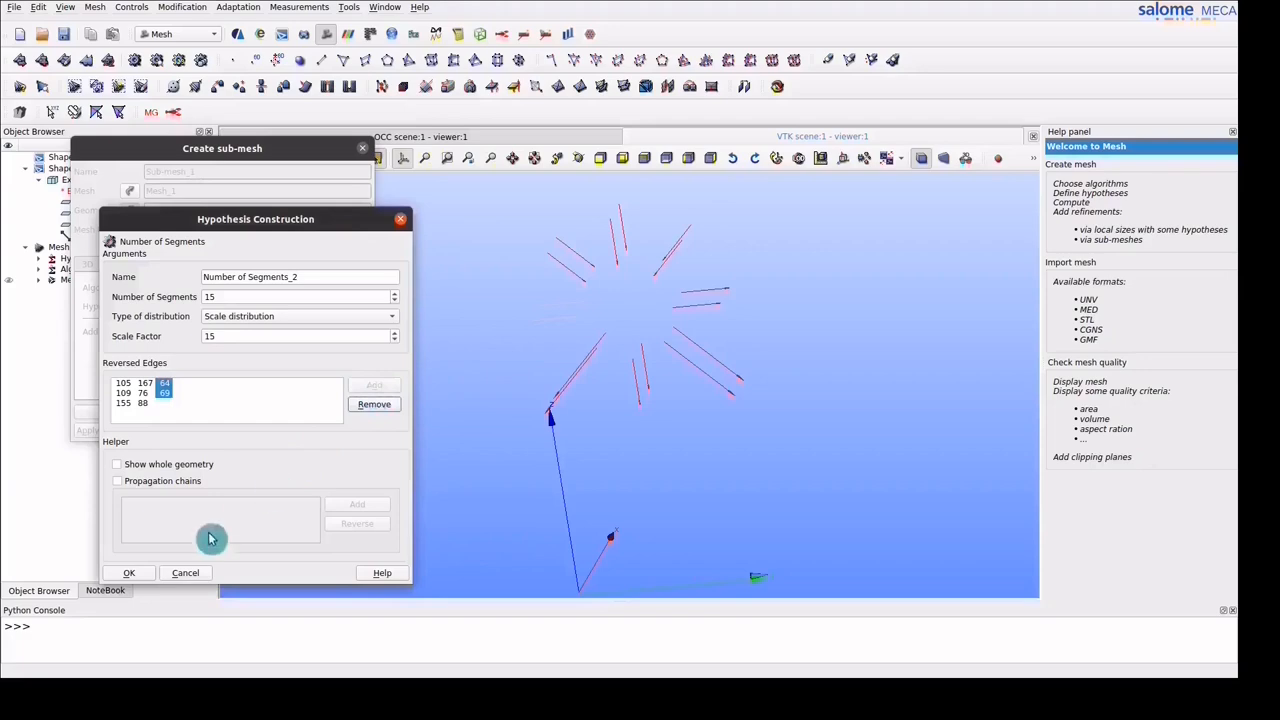
left_click(138, 578)
left_click(125, 432)
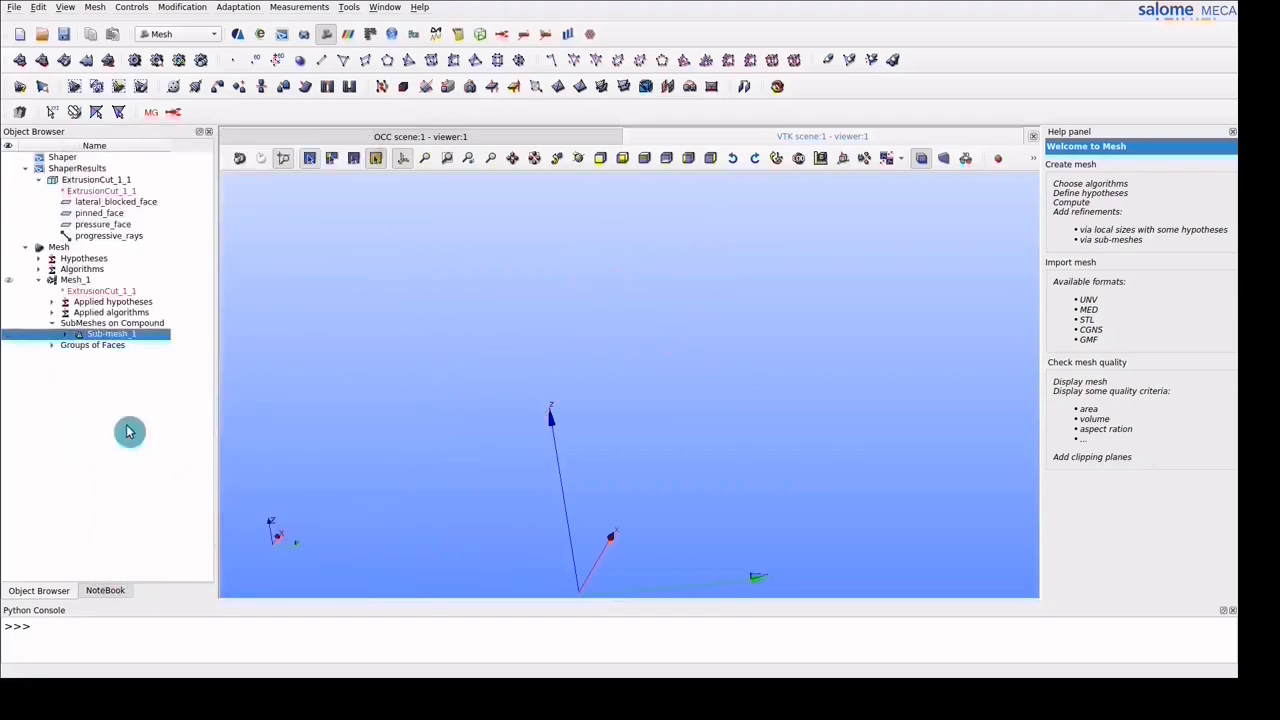
Show Mesh_1 again in the reset view, clear and recompute it, and dismiss the computation report
left_click(9, 281)
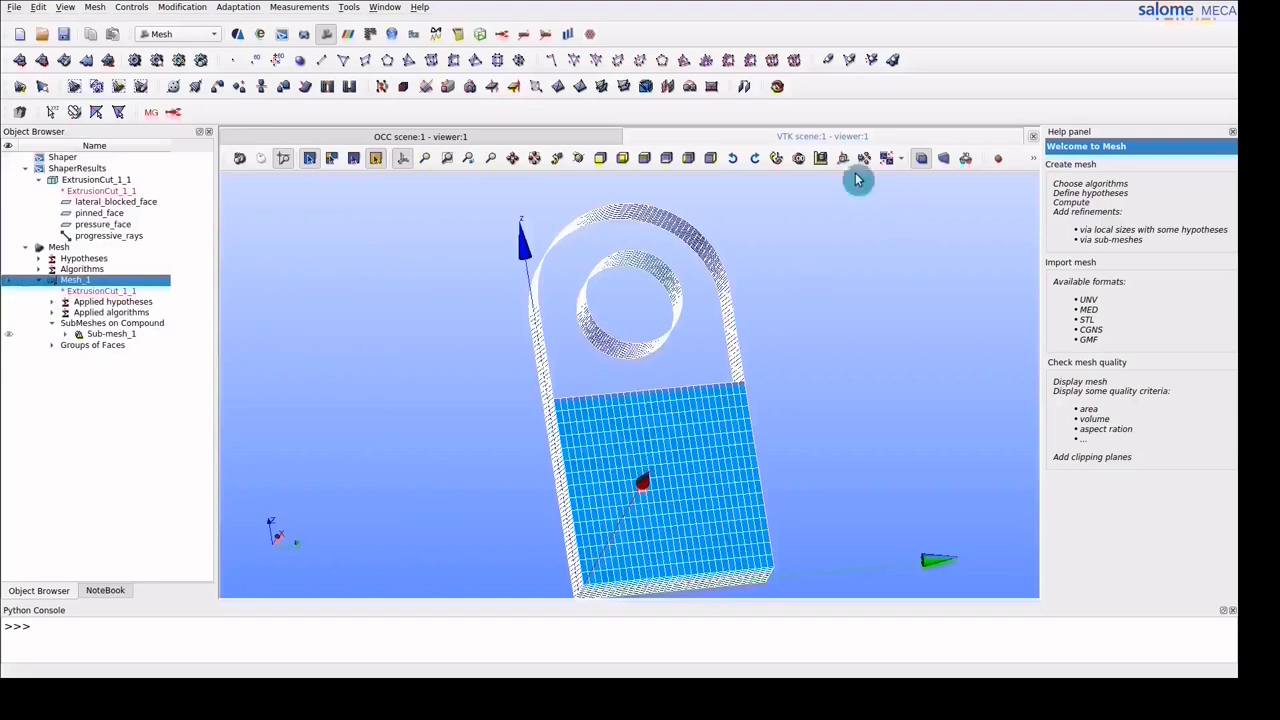
left_click(777, 159)
scroll(645, 360, "up", 6)
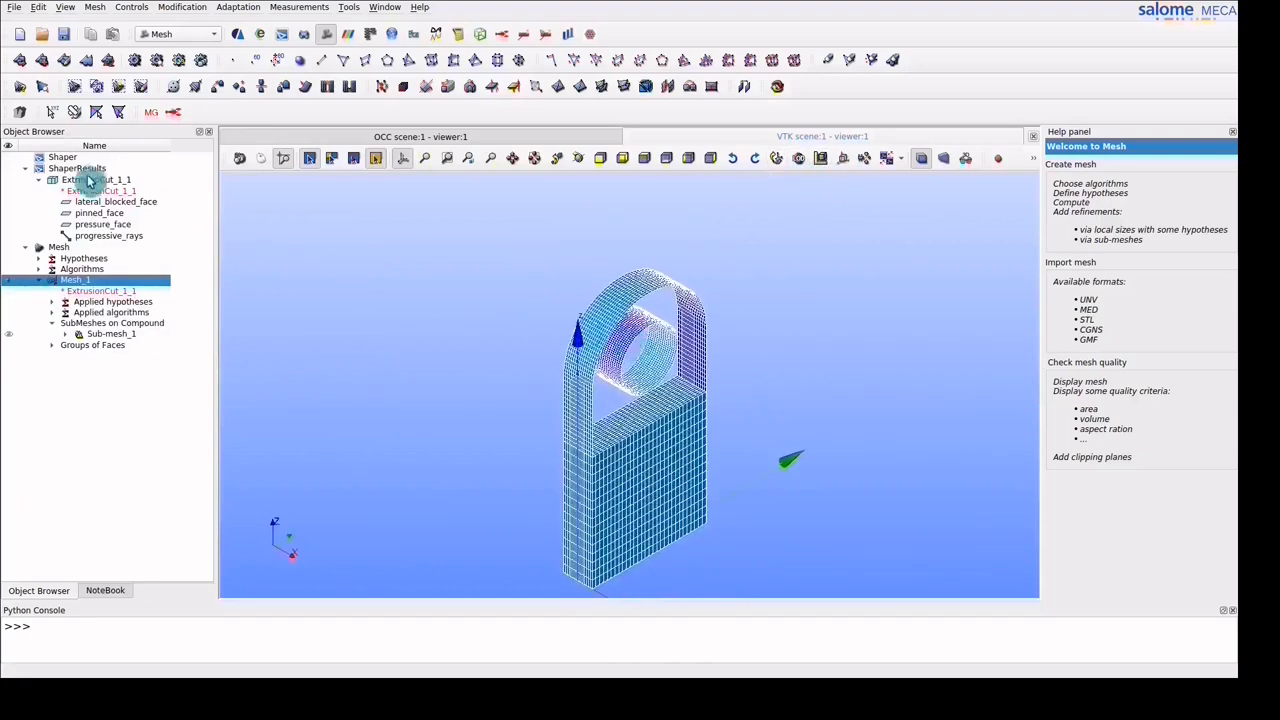
right_click(70, 281)
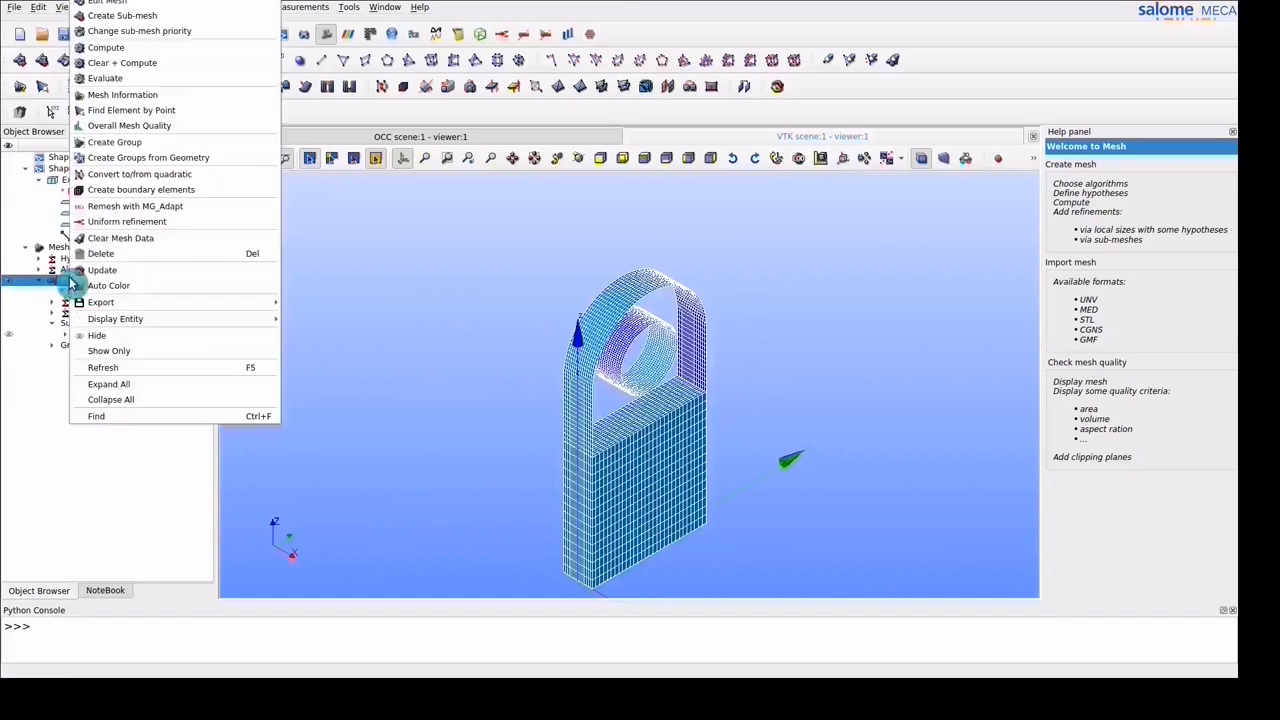
left_click(115, 65)
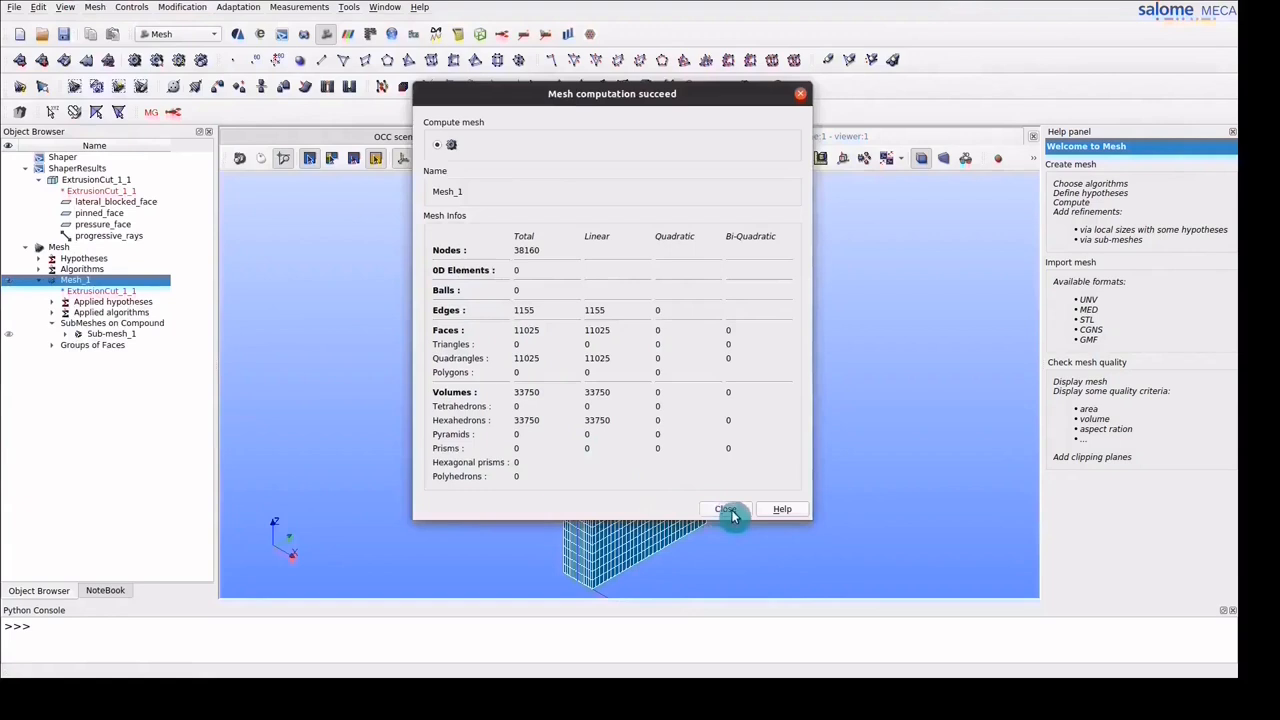
left_click(728, 511)
Change the colour of the lateral_blocked_face mesh group to green and apply the edit
left_click(51, 345)
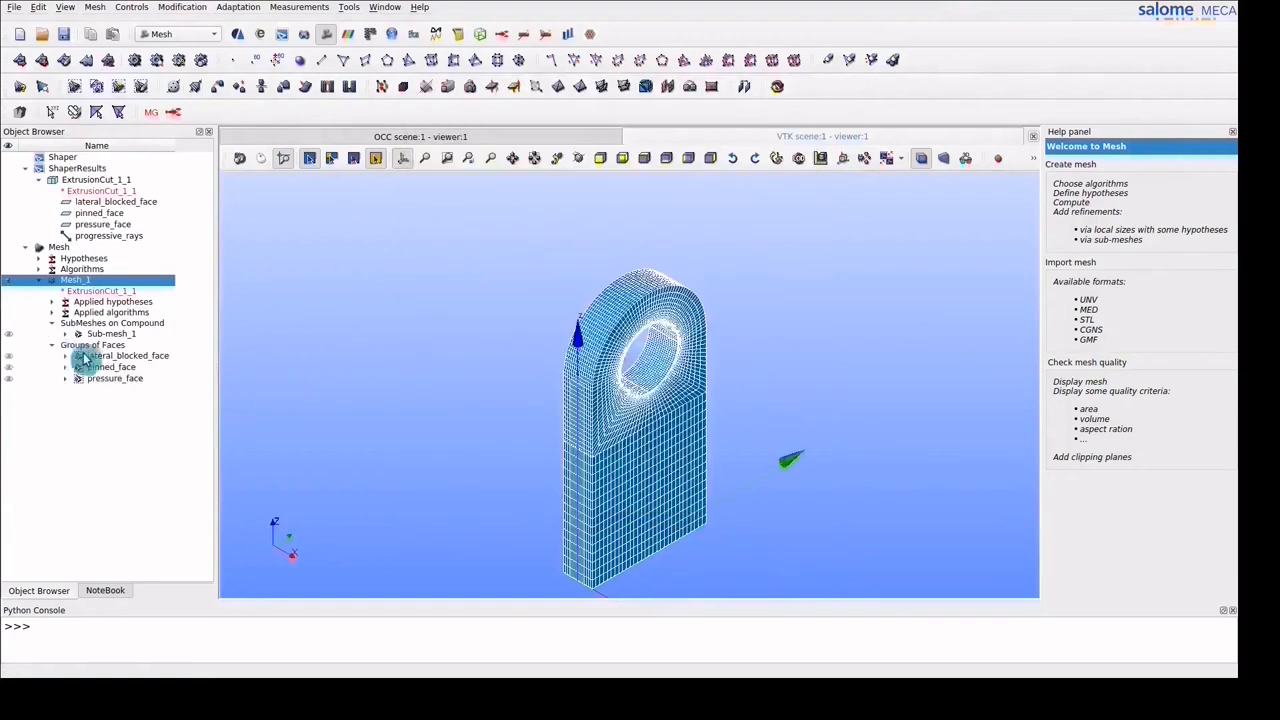
left_click(14, 363)
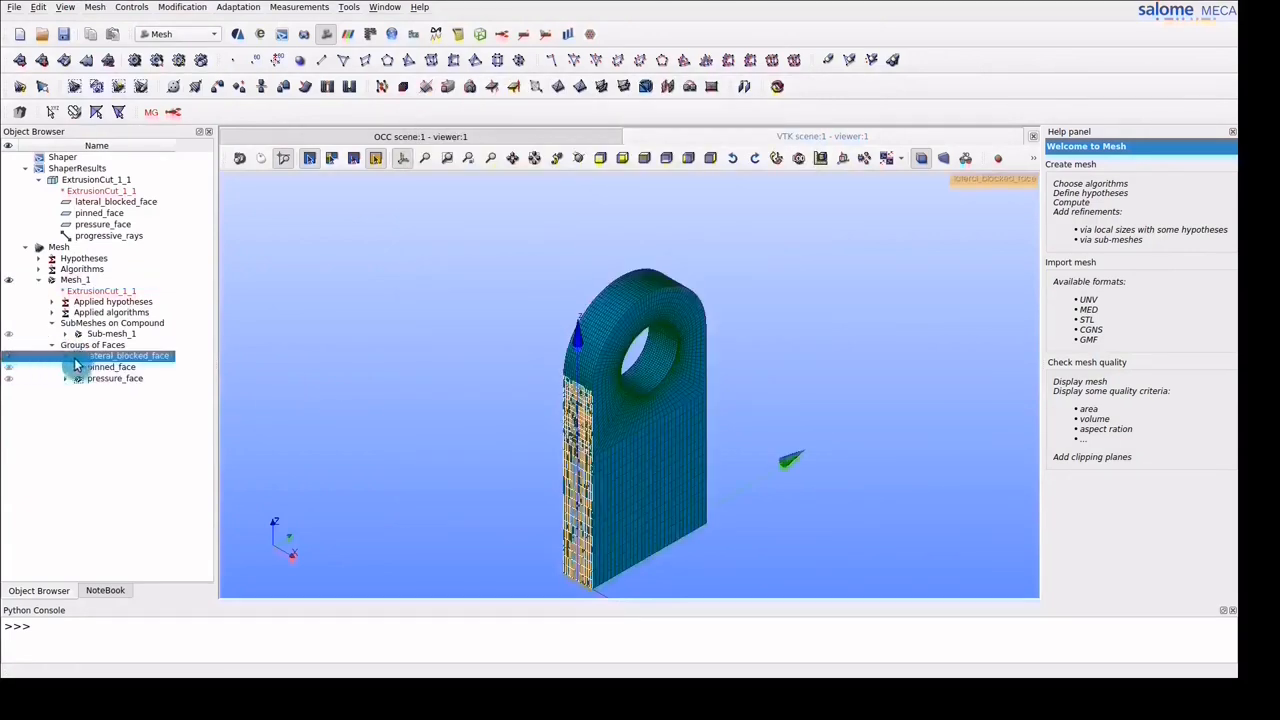
right_click(80, 356)
left_click(129, 381)
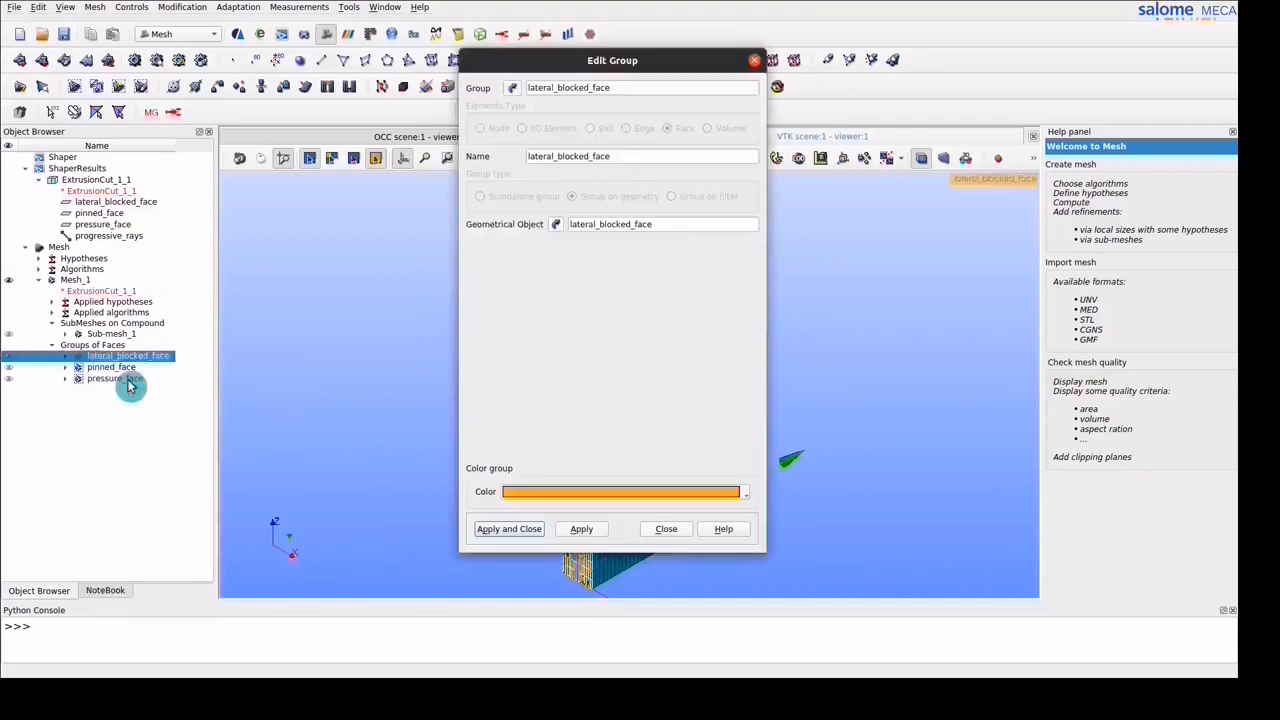
left_click(743, 494)
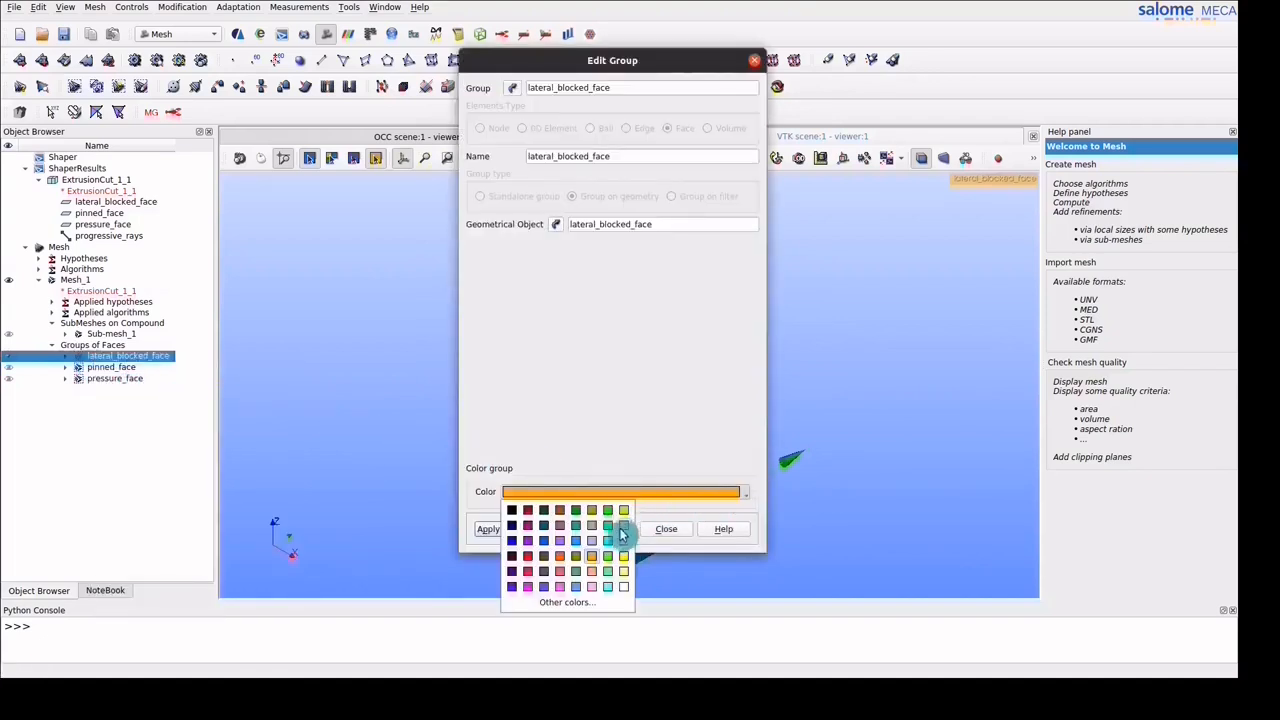
left_click(611, 524)
left_click(573, 528)
left_click(514, 530)
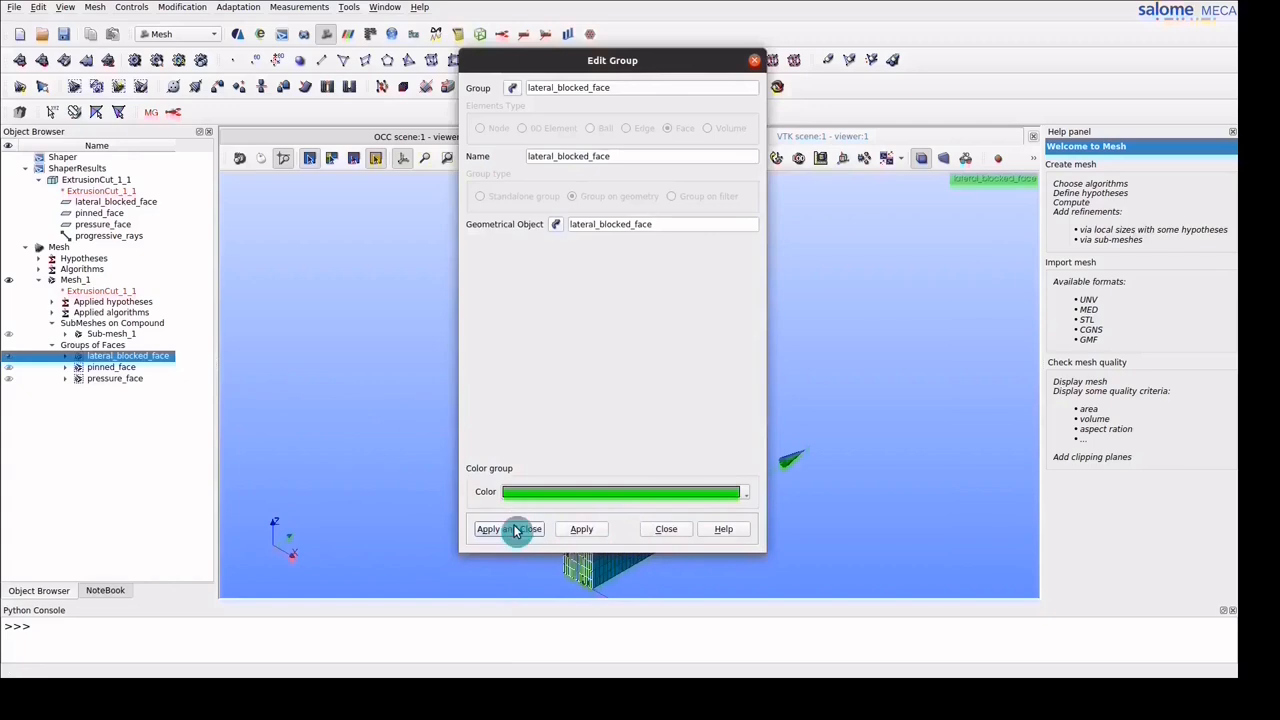
Inspect the lateral_blocked_face group by temporarily hiding Mesh_1, and review the group's mesh information
left_click(10, 281)
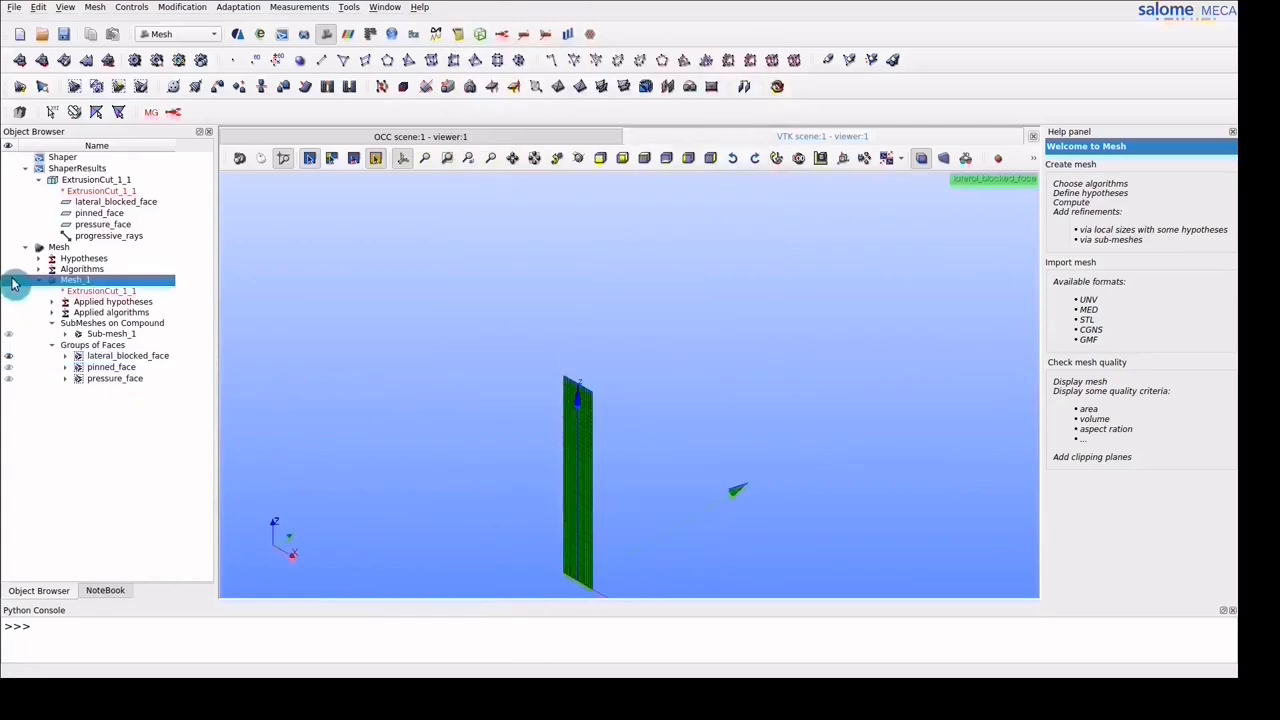
left_click(10, 282)
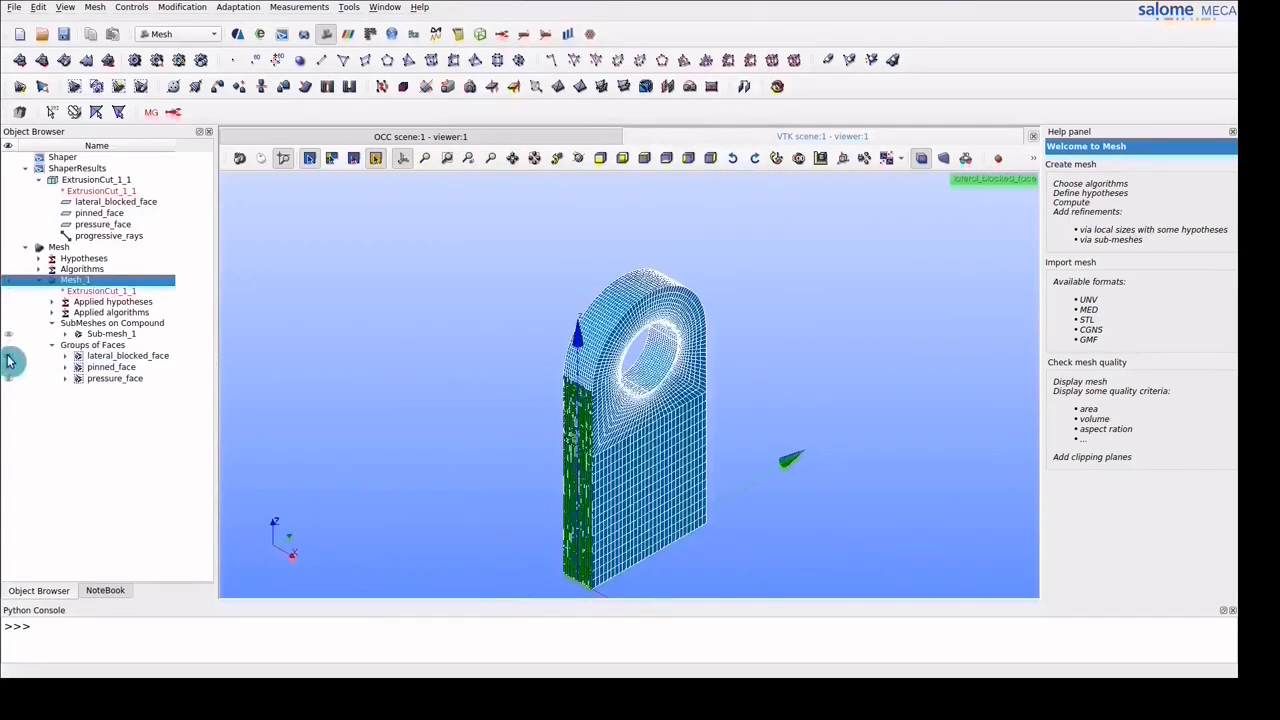
left_click(72, 358)
right_click(88, 360)
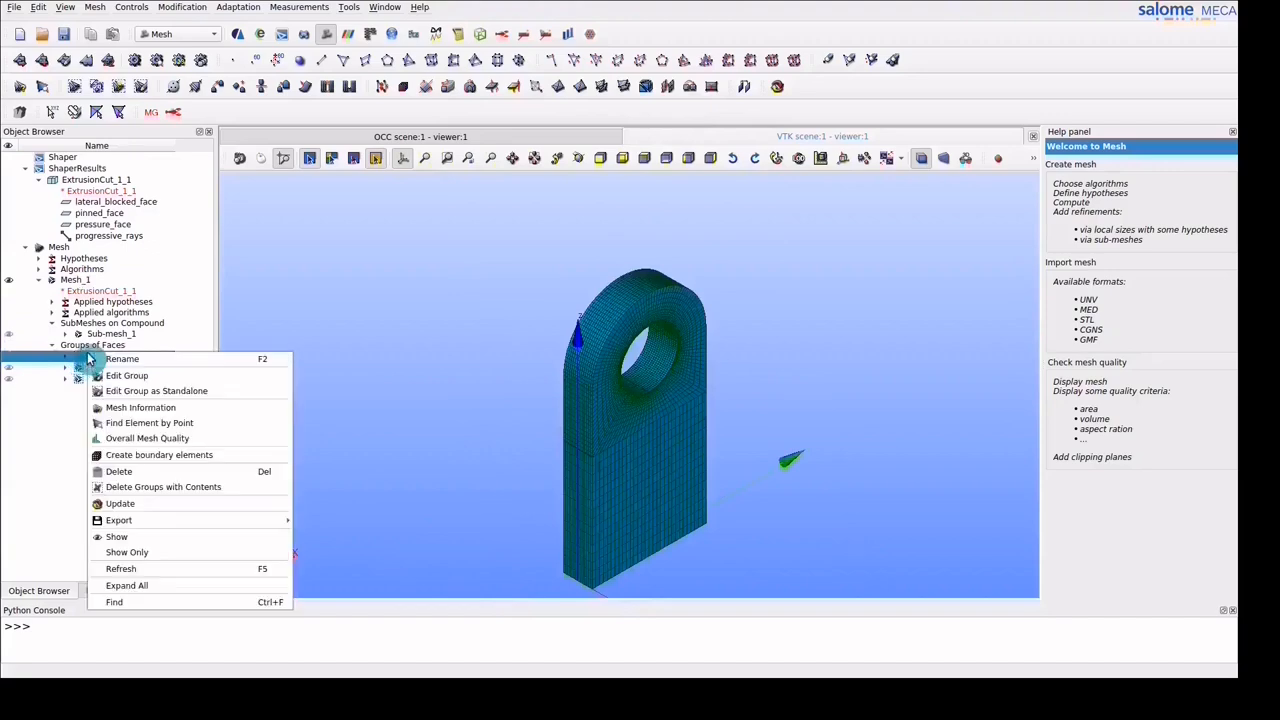
left_click(165, 410)
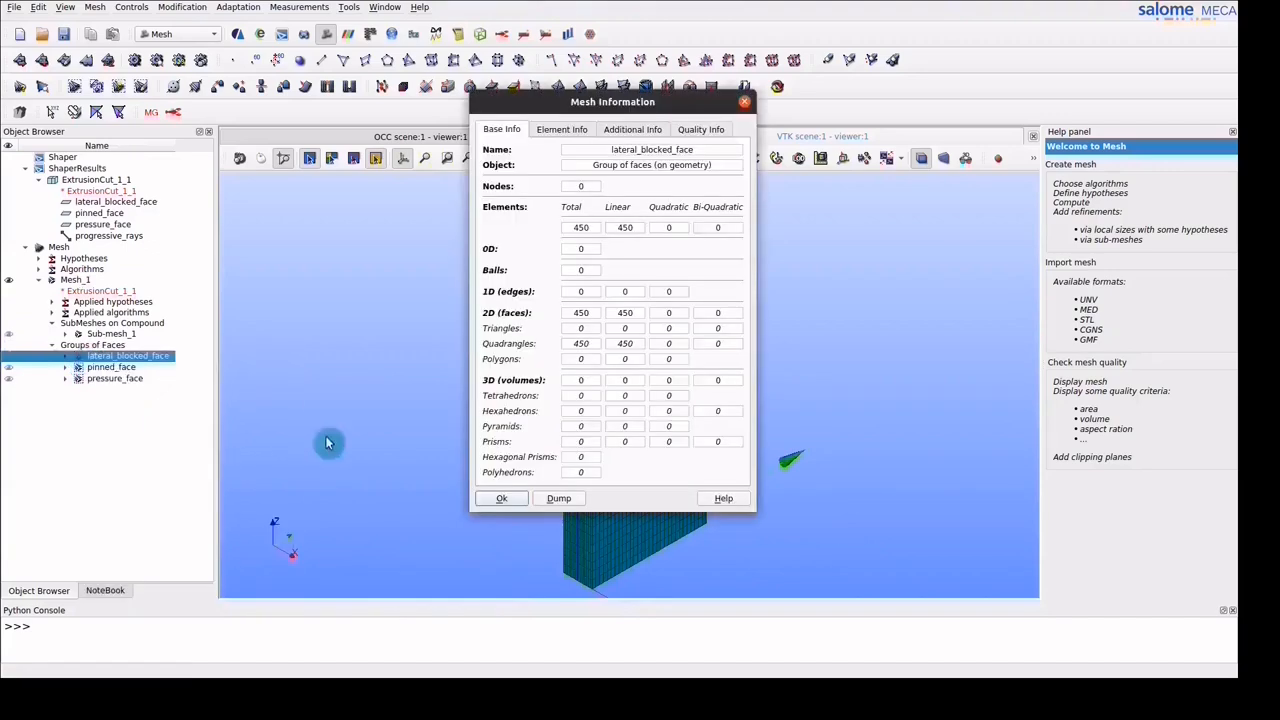
left_click(498, 499)
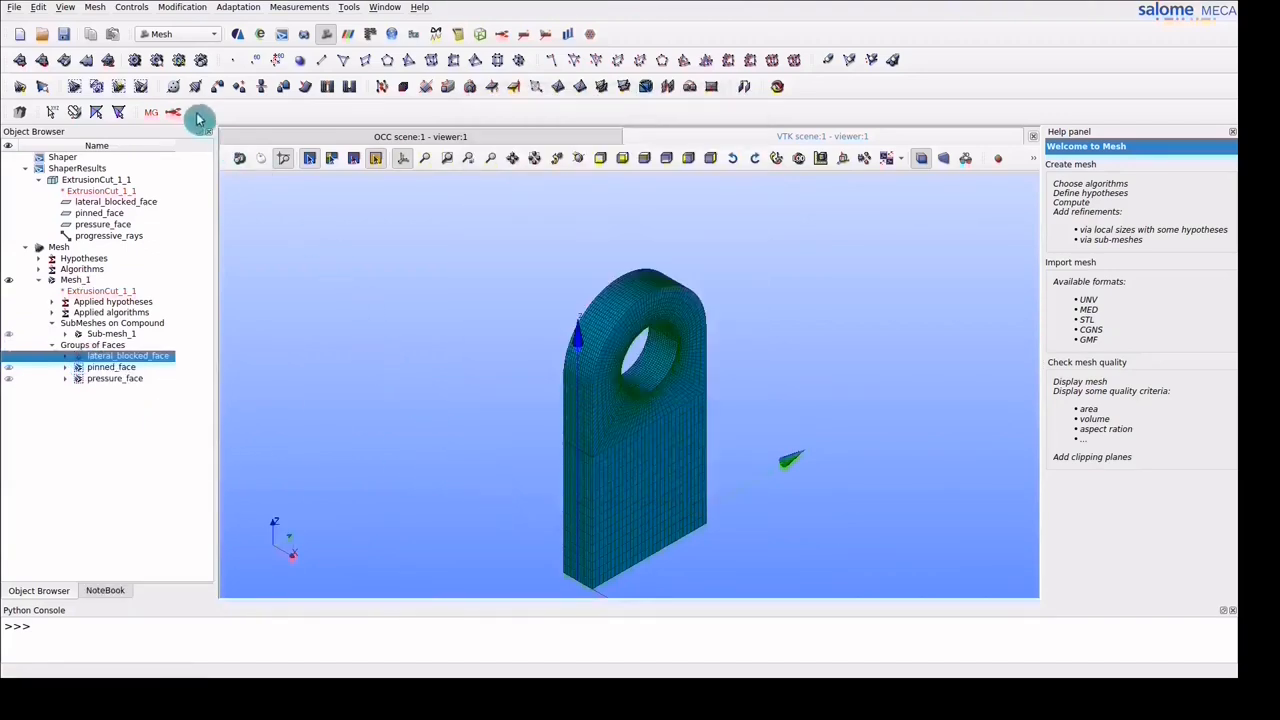
Save the study and activate the AsterStudy module with the stable code_aster version, closing the empty pane below the viewer
left_click(63, 34)
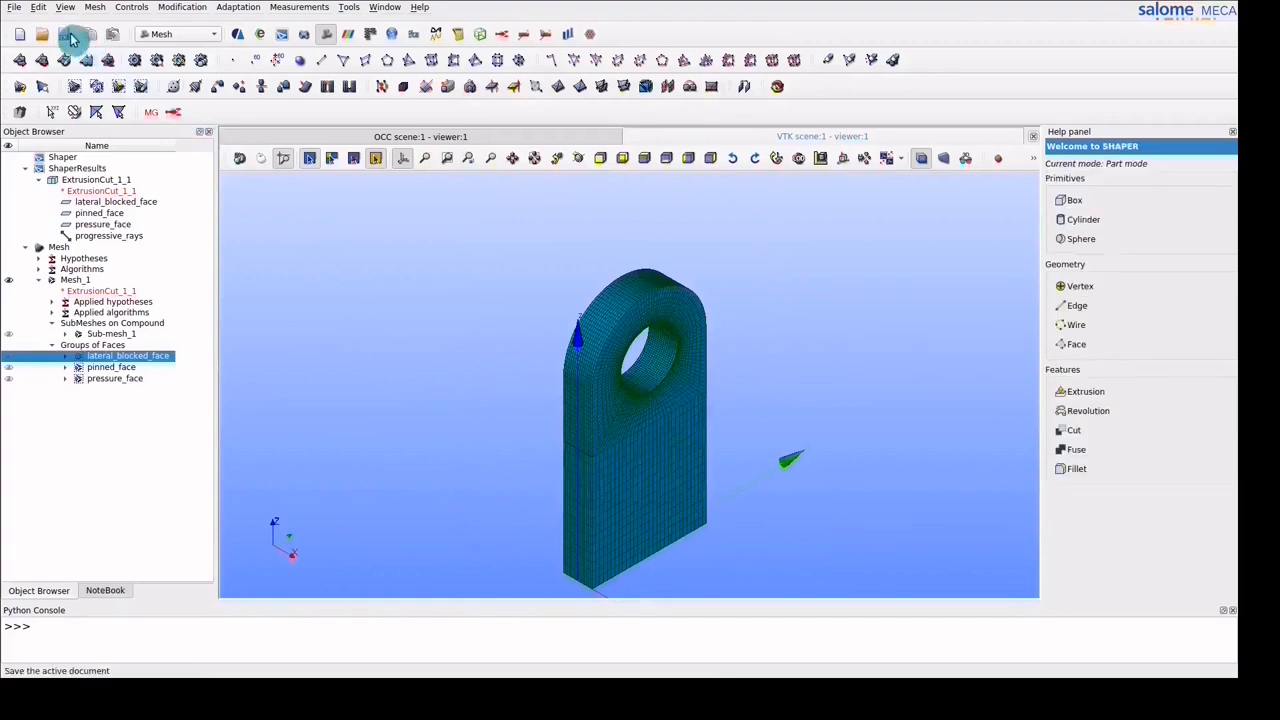
left_click(237, 40)
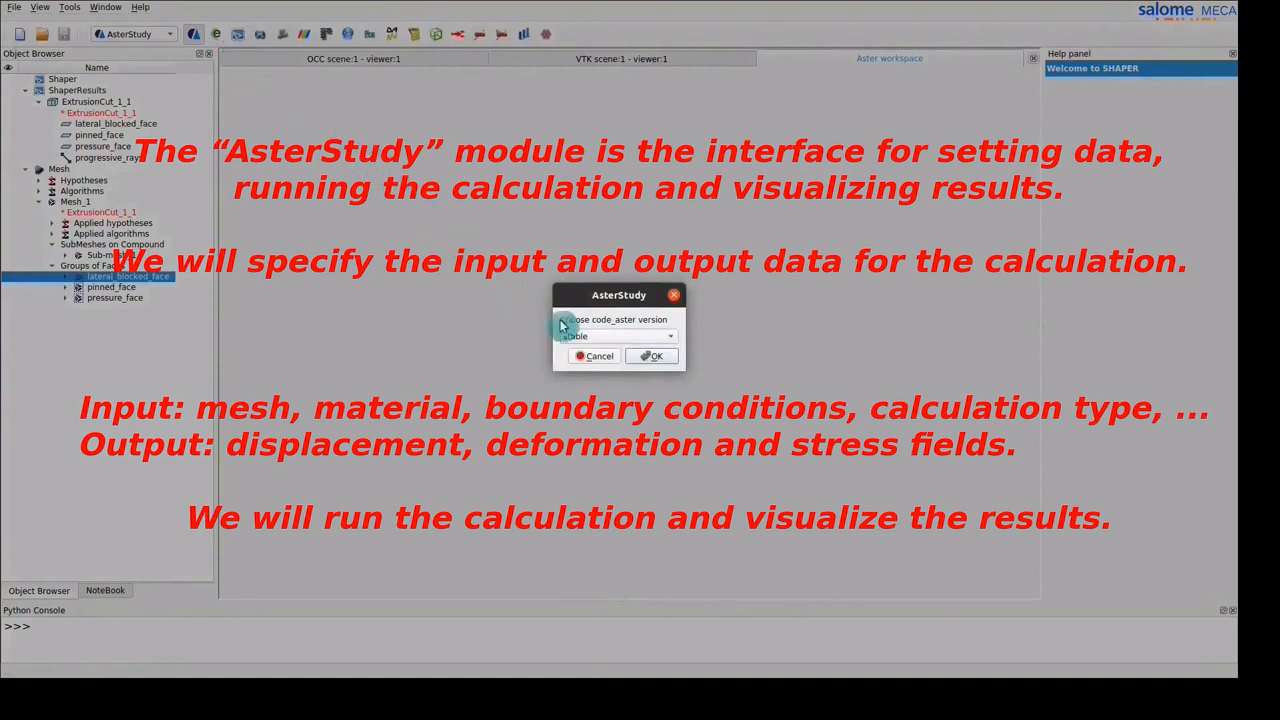
left_click(652, 357)
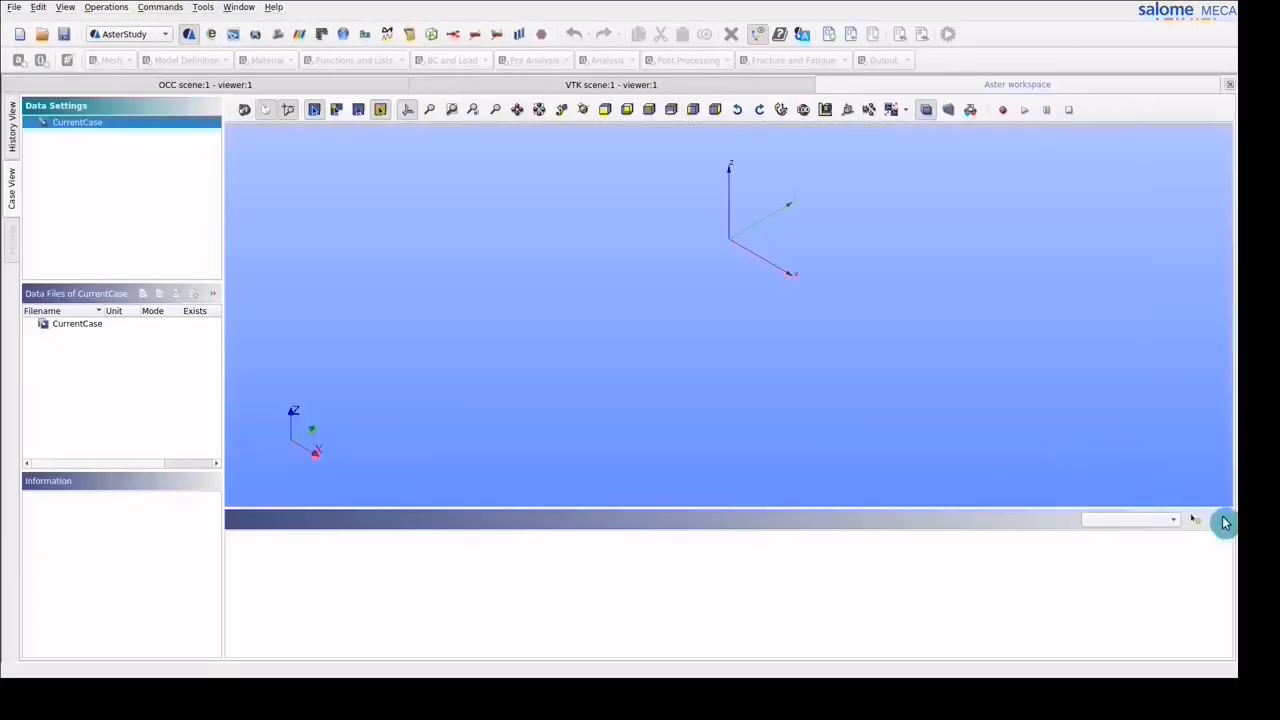
left_click(1224, 520)
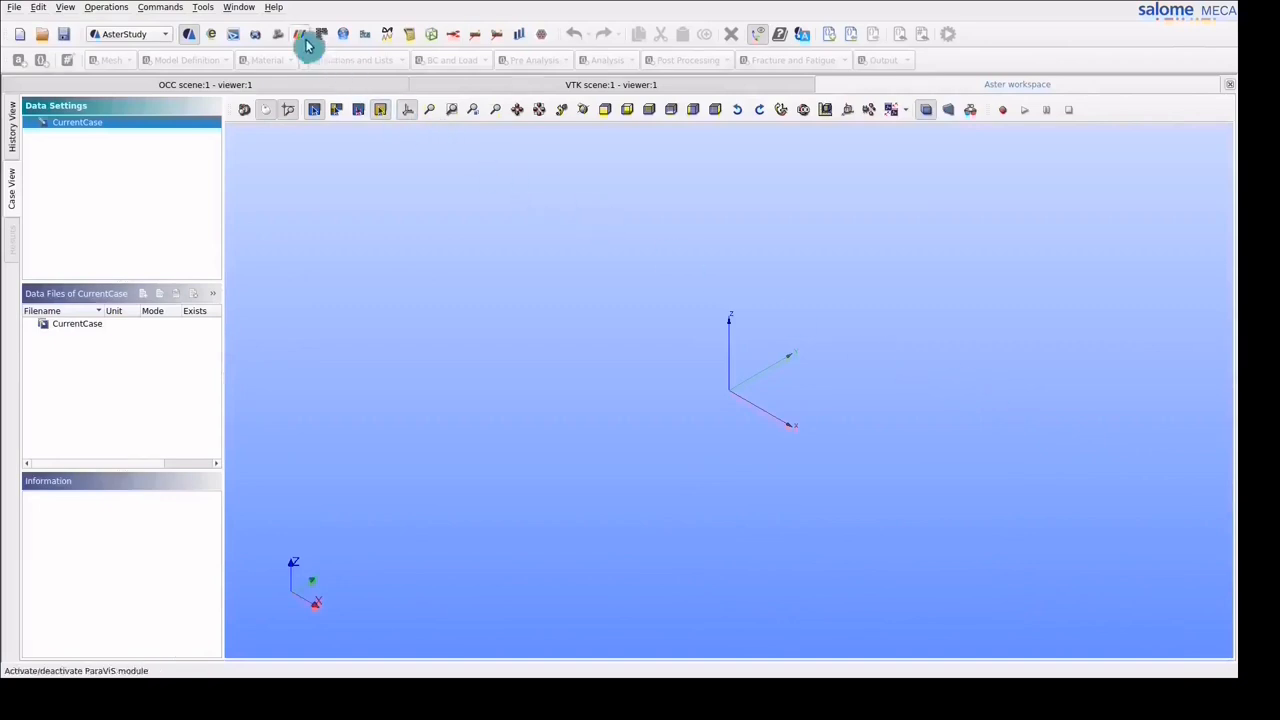
Consult the AsterStudy user's guide and the code_aster version 16 command documentation on the Code_Aster website, and close the browser
left_click(276, 8)
mouse_move(371, 69)
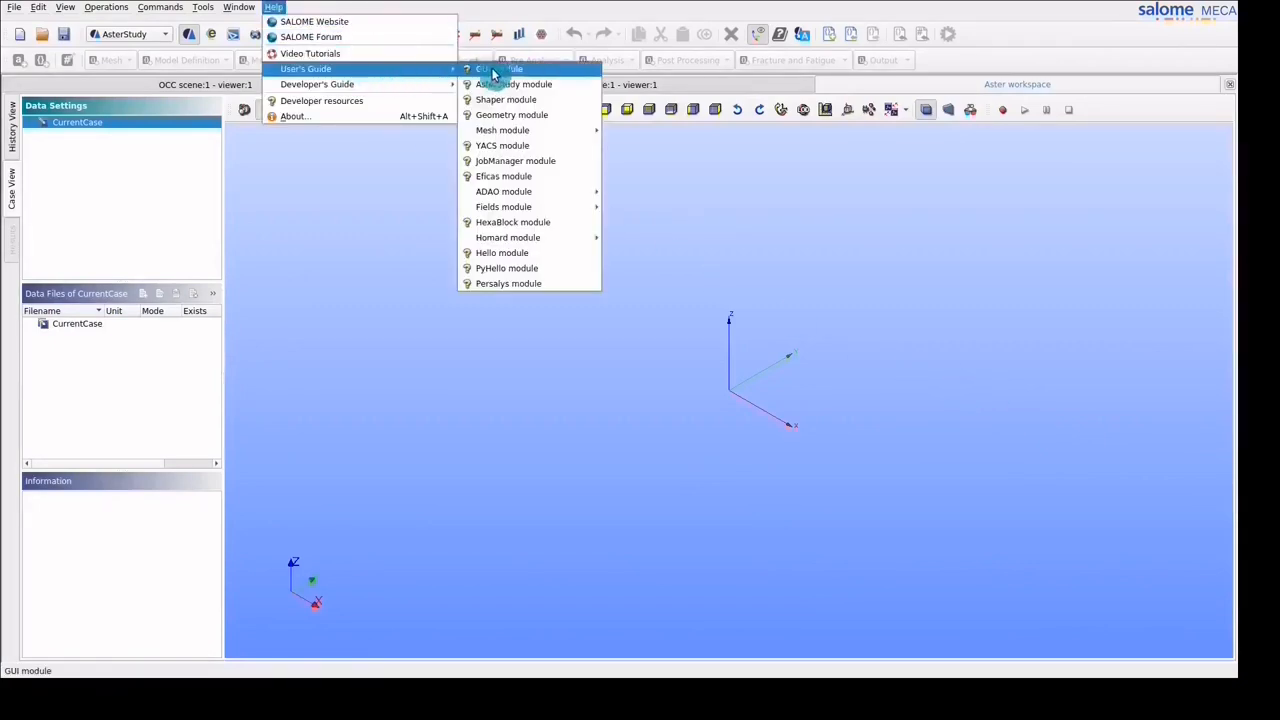
left_click(567, 85)
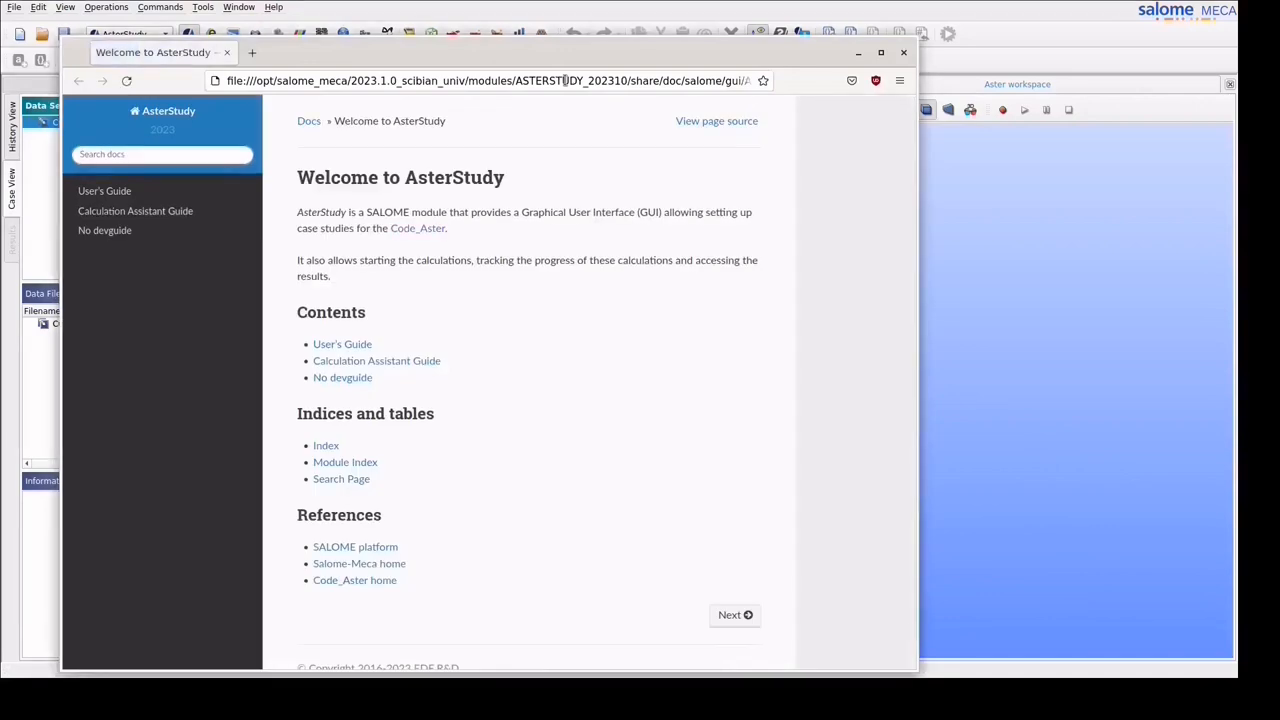
left_click(436, 229)
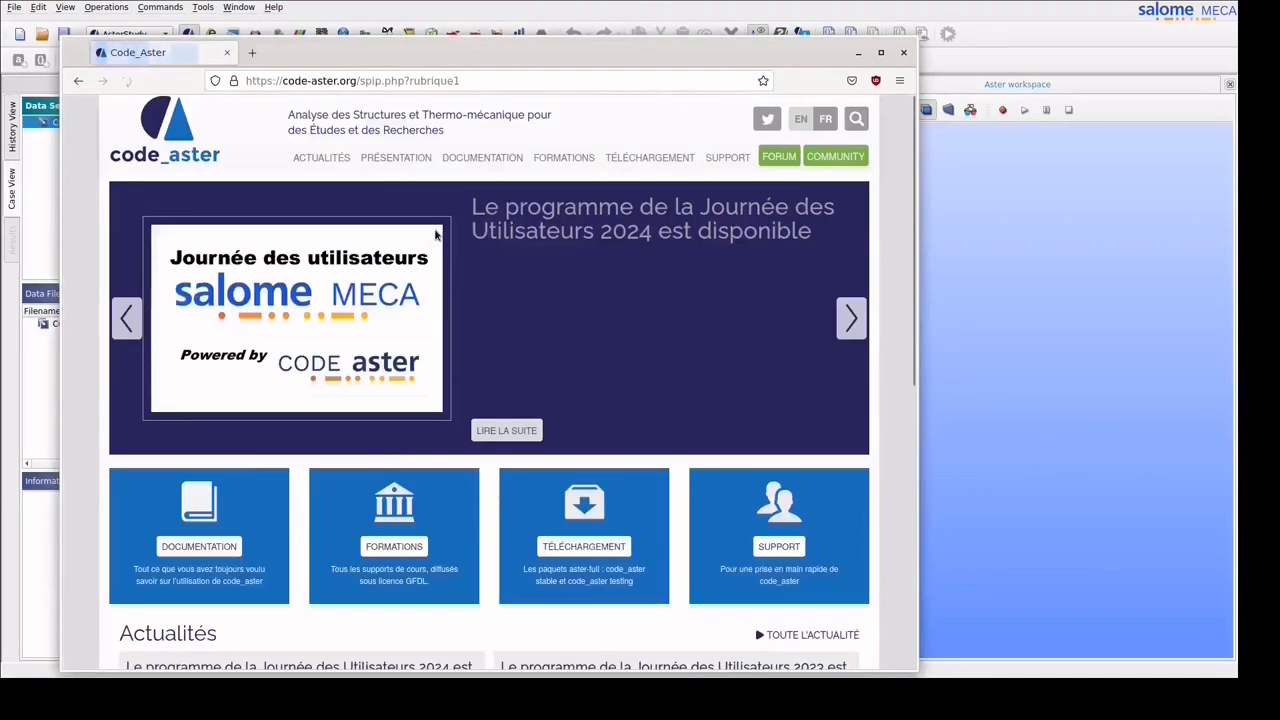
left_click(216, 542)
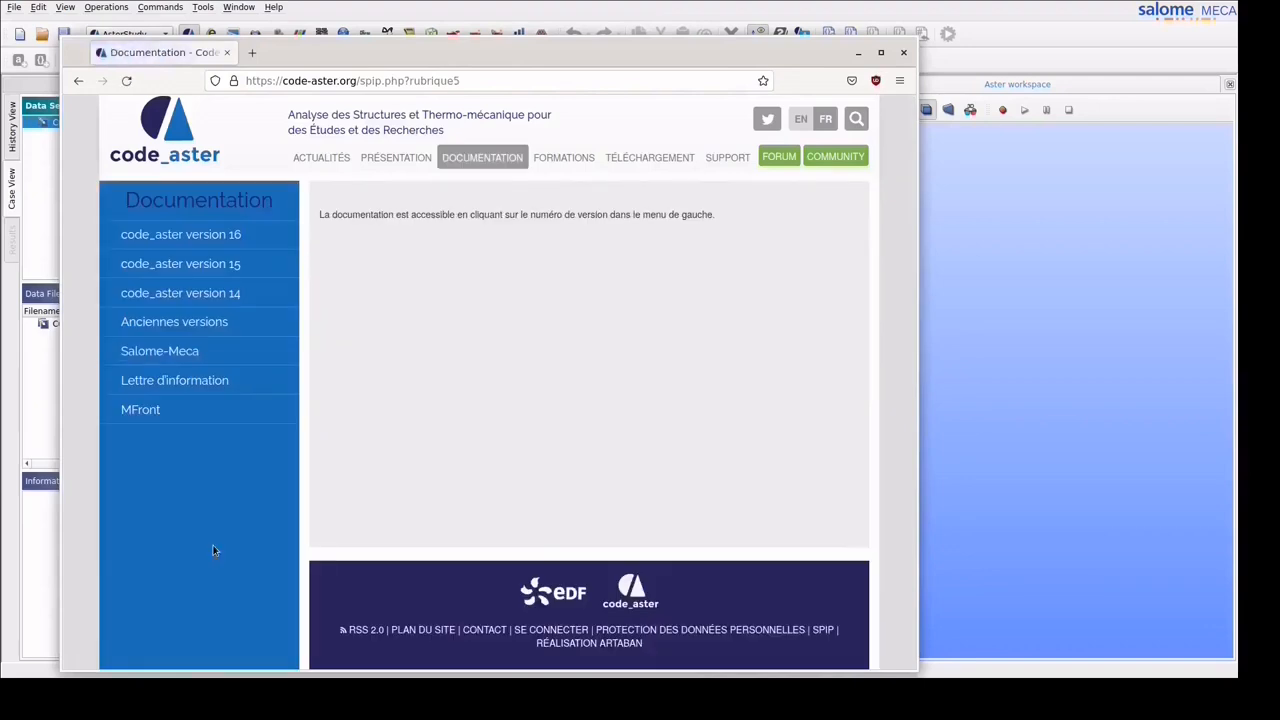
left_click(243, 236)
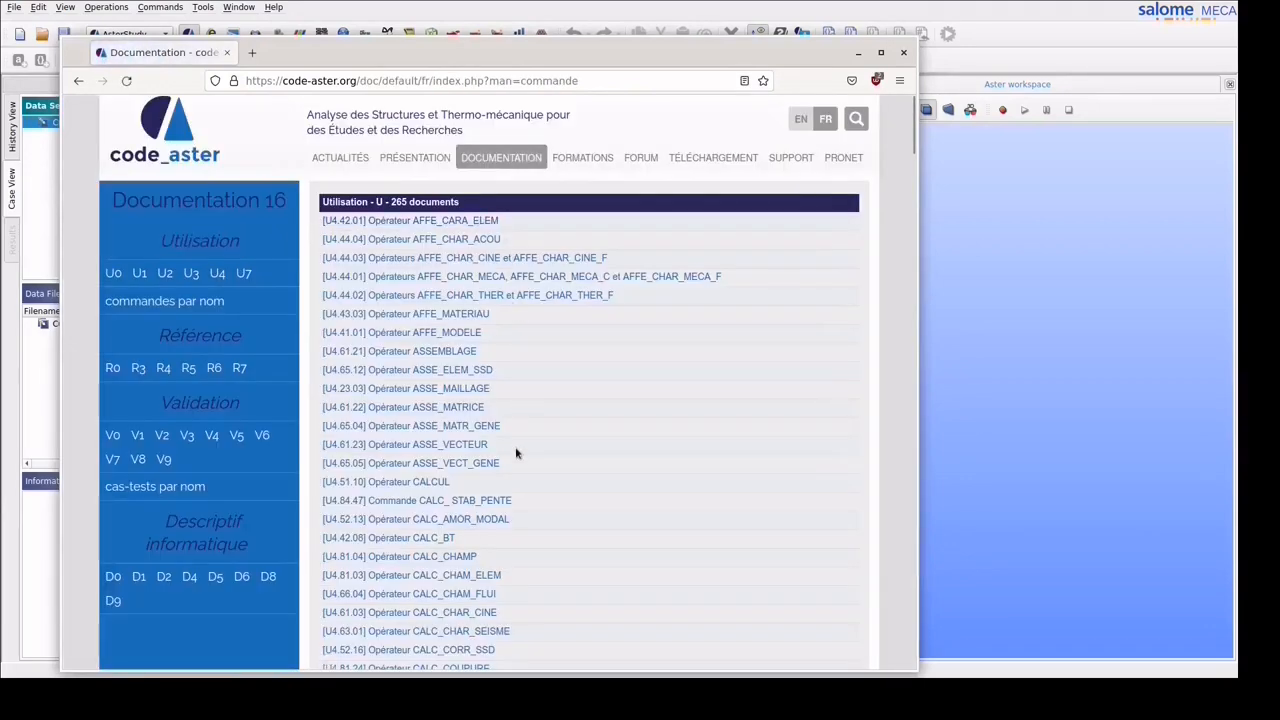
left_click(906, 51)
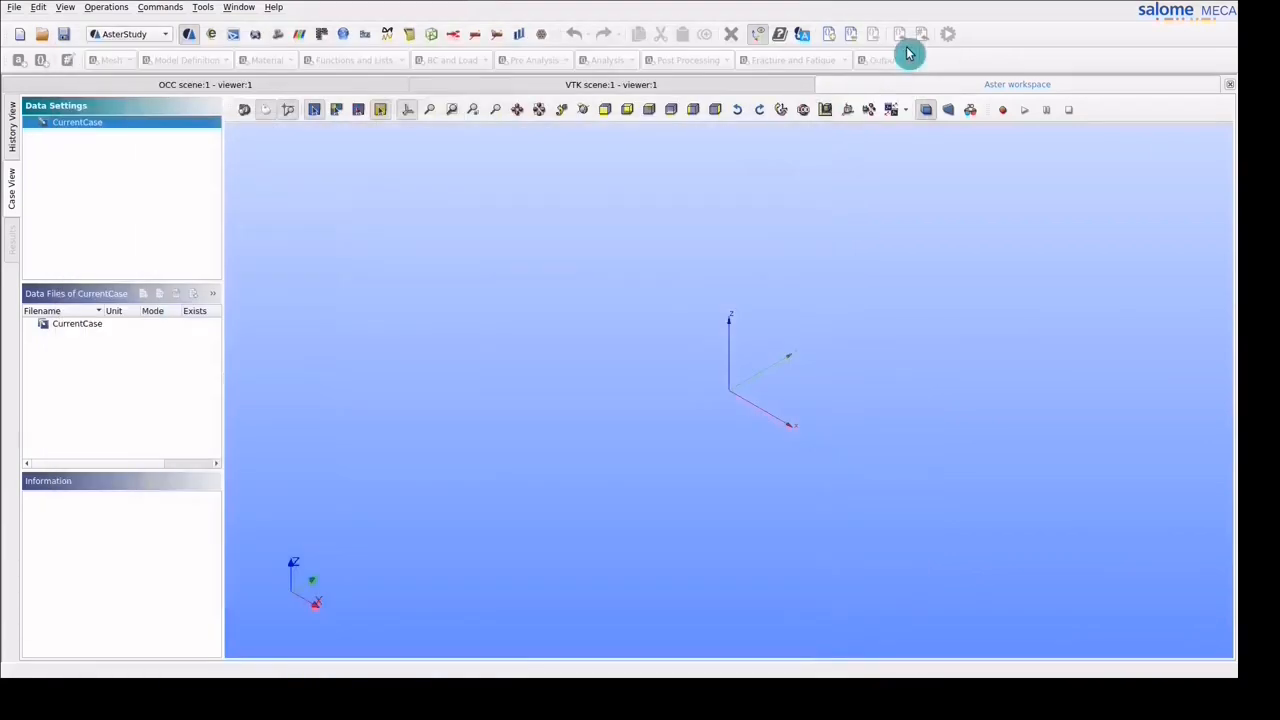
Add an isotropic linear elasticity stage to CurrentCase with the assistant, using Mesh_1 as input mesh and proceeding to the material properties
right_click(170, 127)
mouse_move(237, 212)
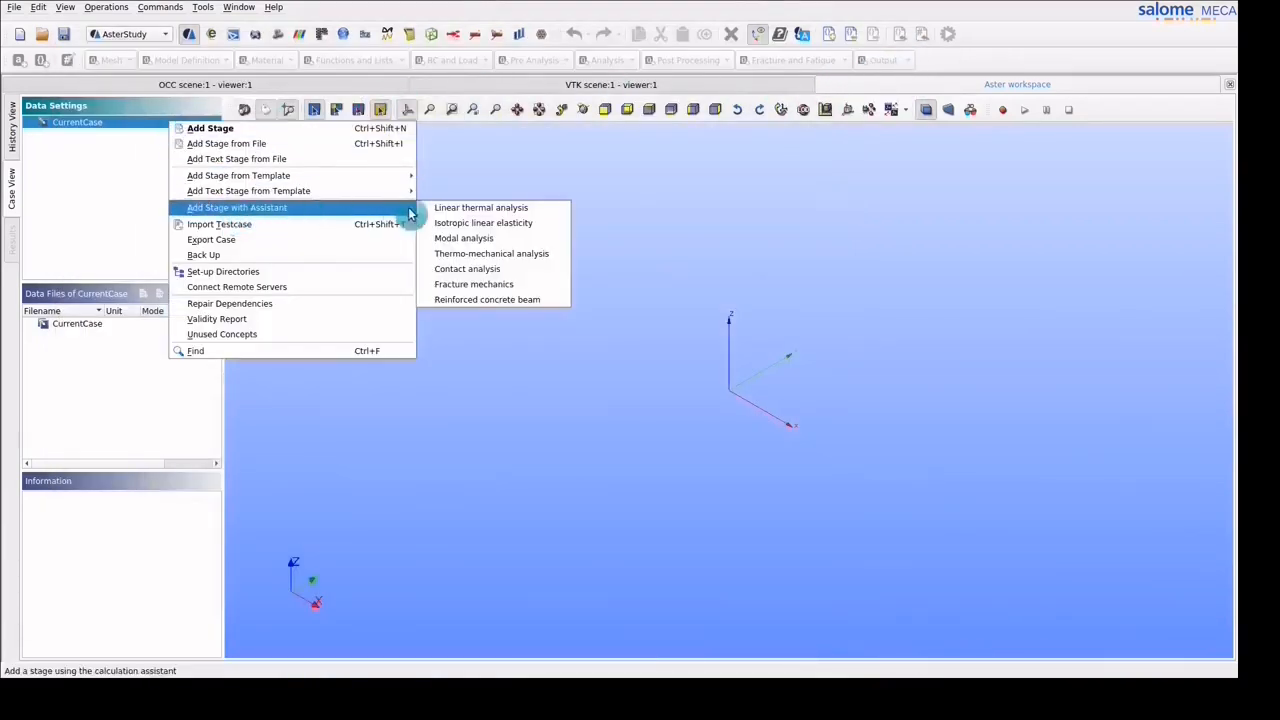
left_click(540, 224)
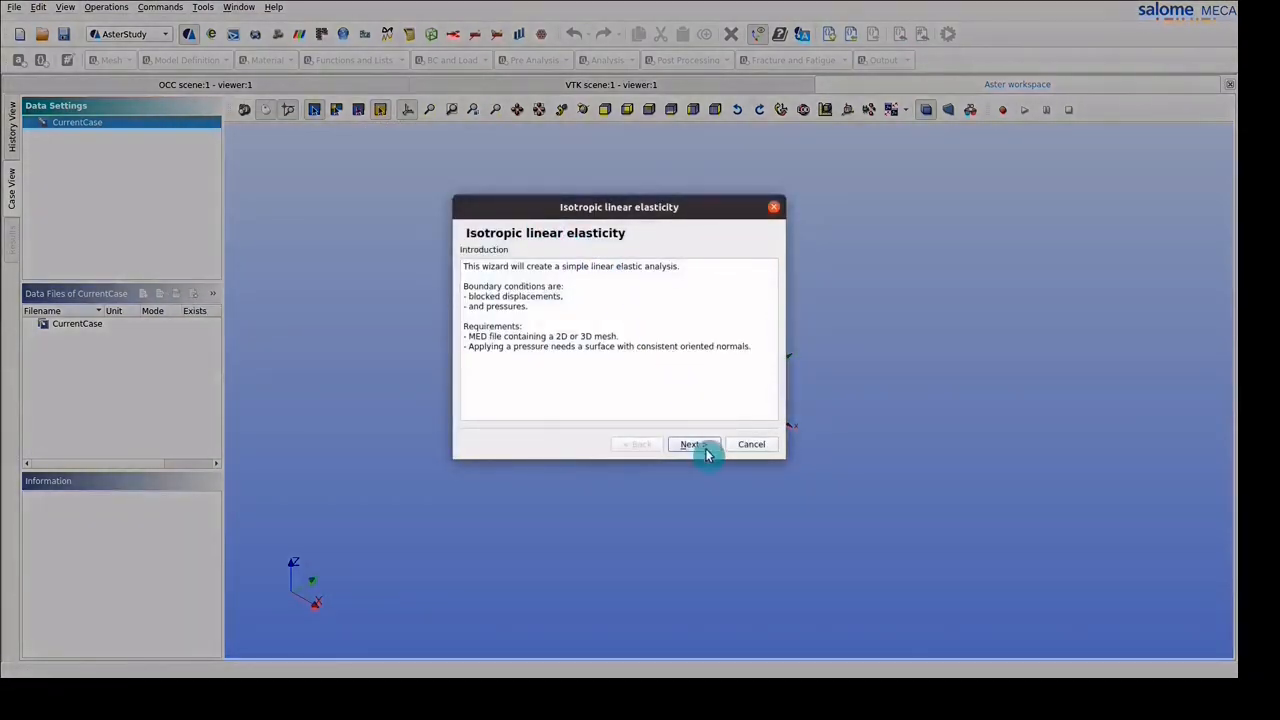
left_click(705, 451)
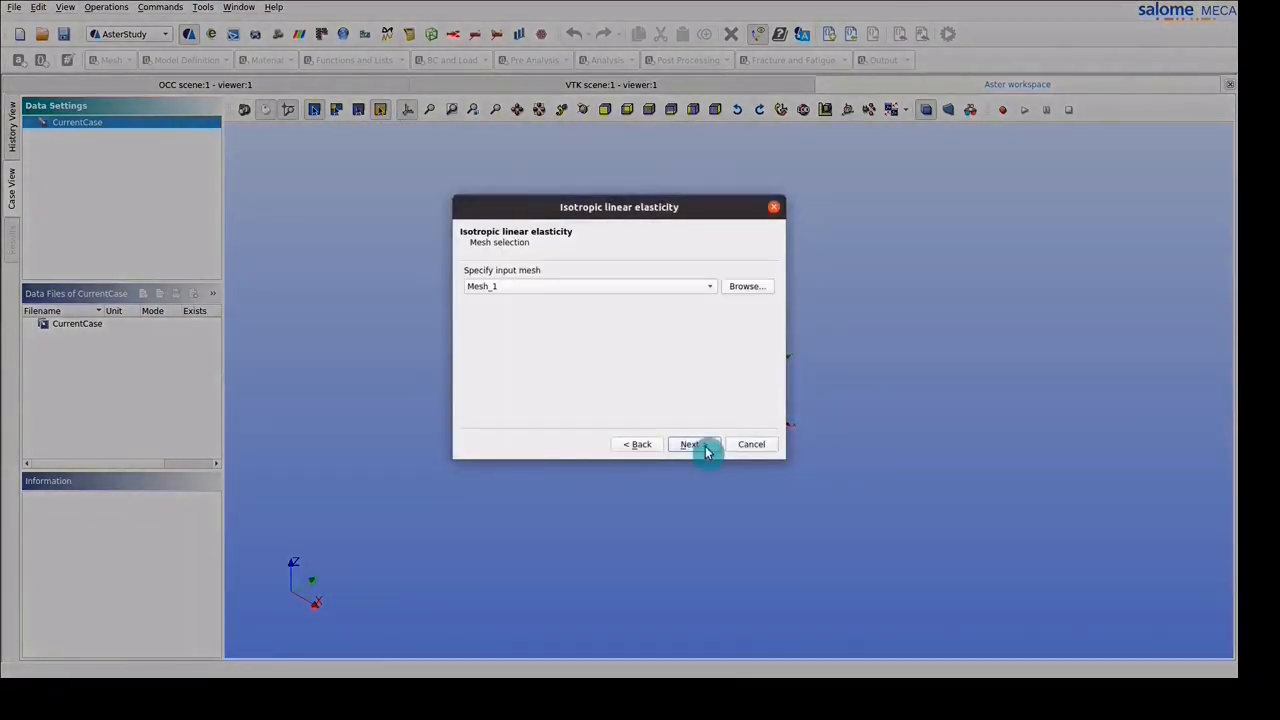
left_click(705, 451)
left_click(705, 451)
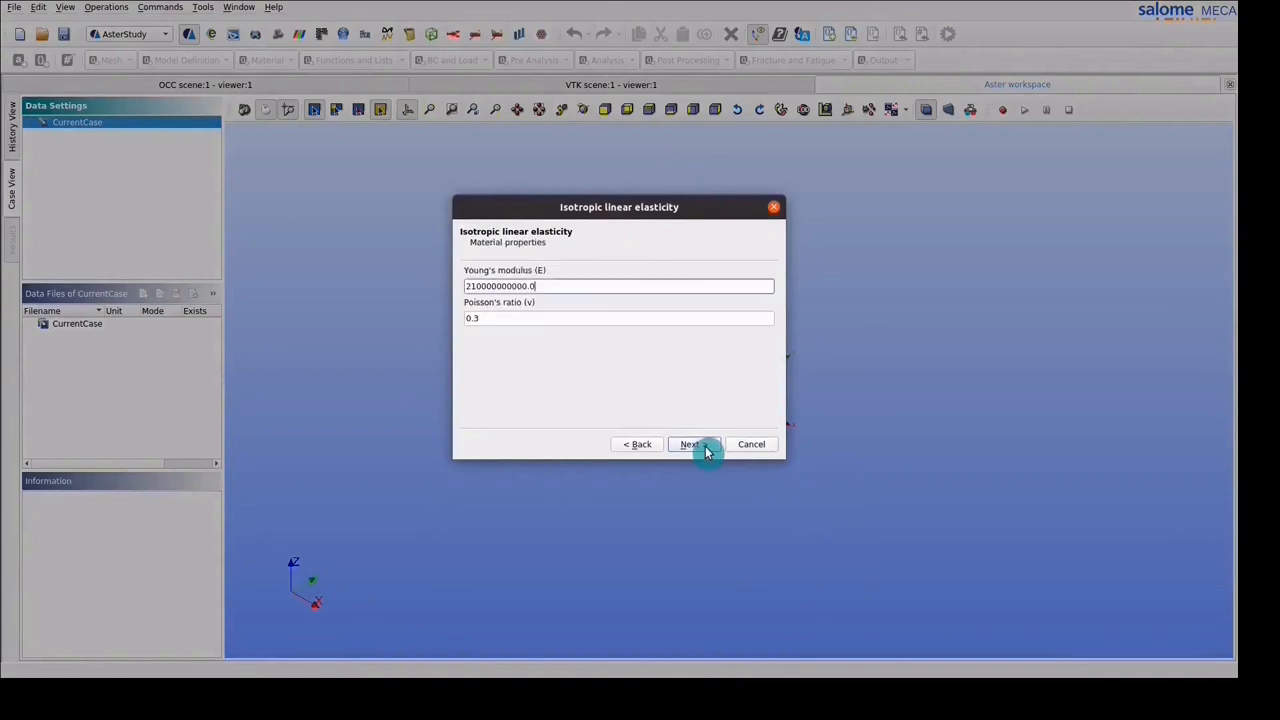
Set the material's Young's modulus to 200000 with a Poisson's ratio of 0.3, and proceed to the boundary conditions
double_click(486, 286)
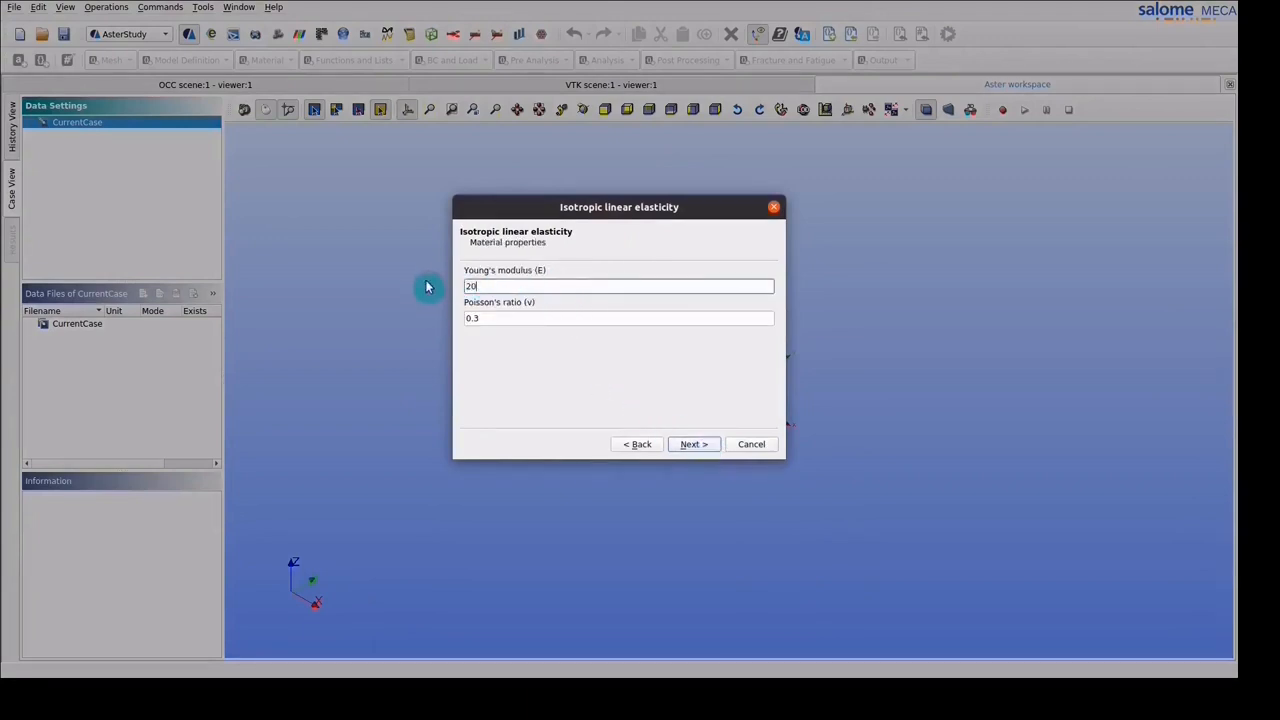
type("200000")
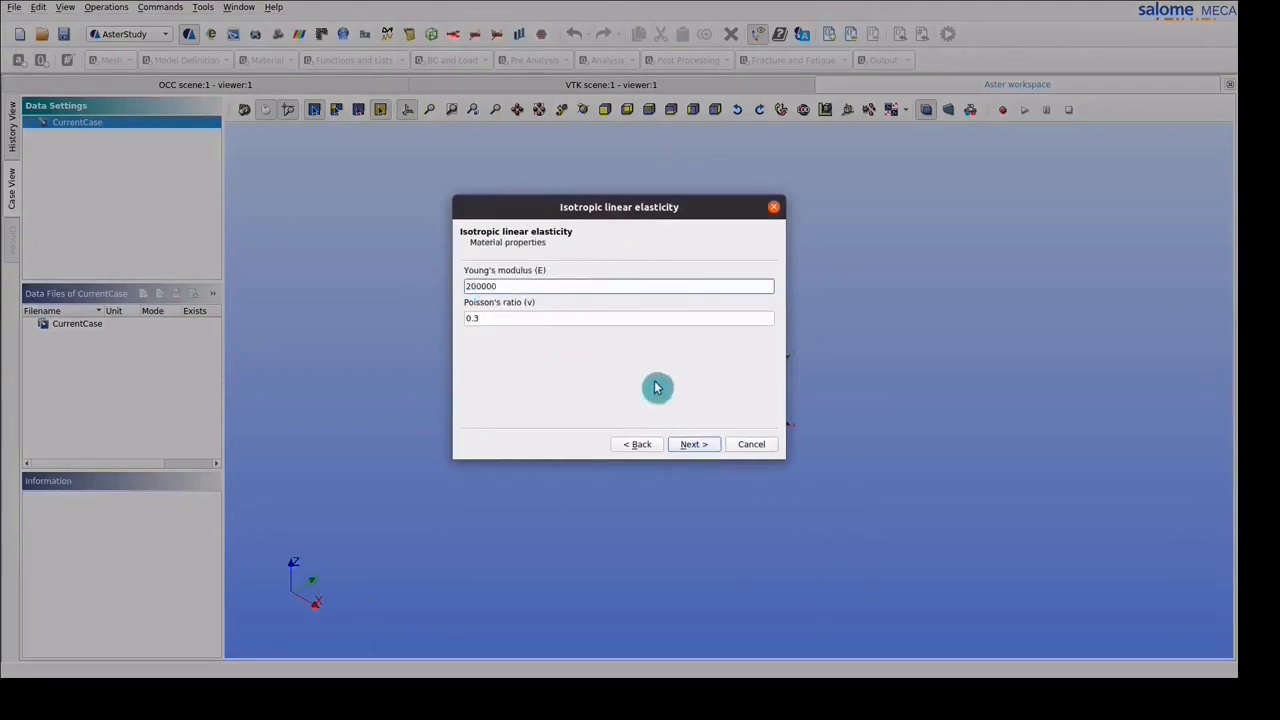
left_click(705, 449)
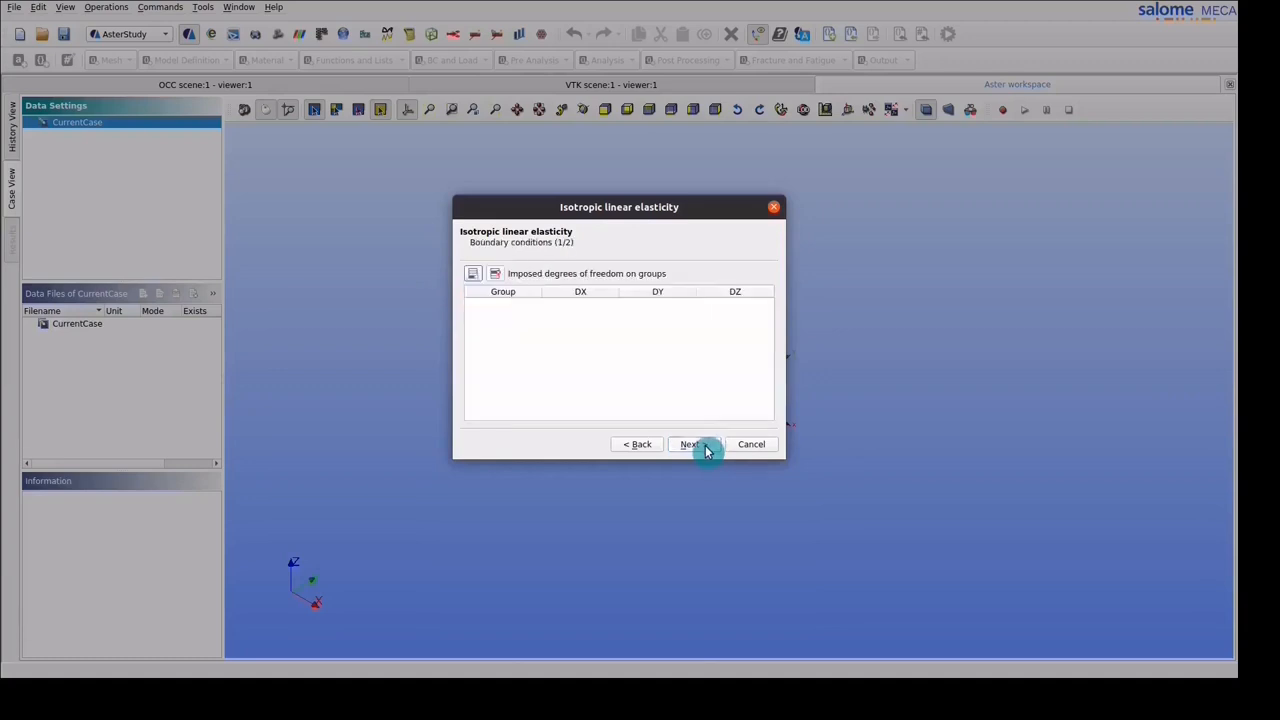
Add an imposed degrees-of-freedom condition on the lateral_blocked_face group with DX and DY set to 0
left_click(474, 284)
left_click(506, 307)
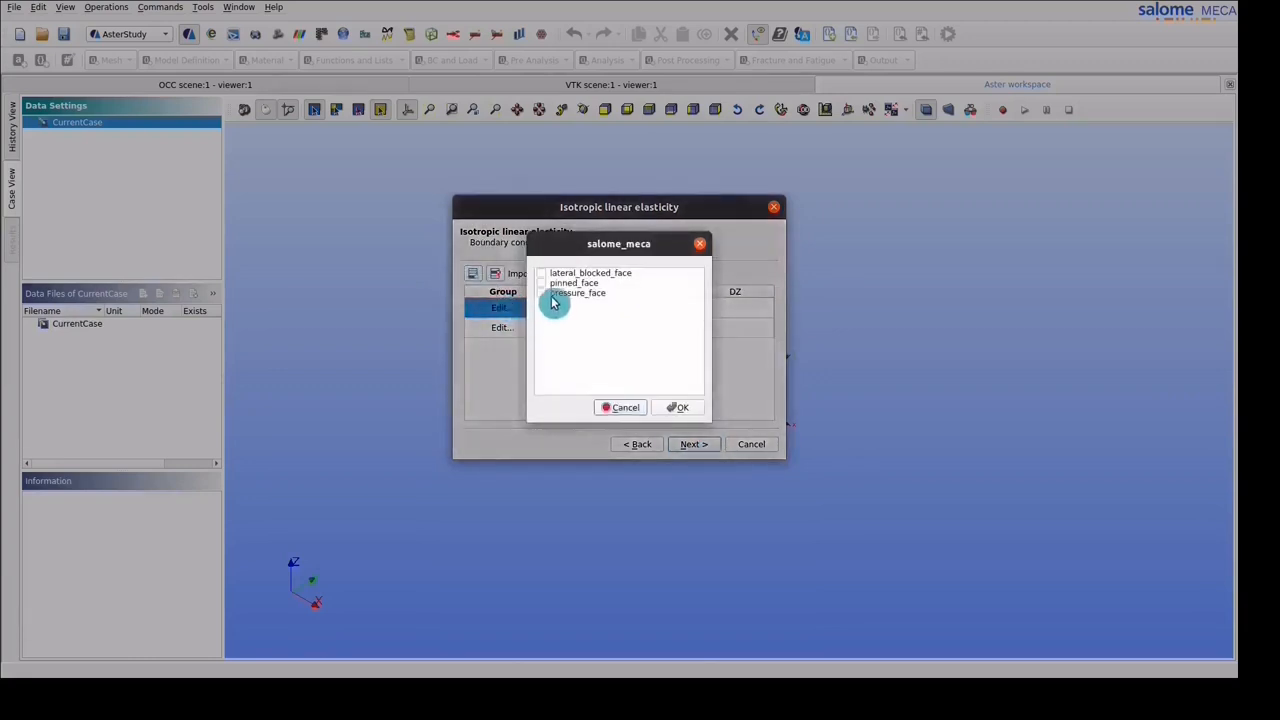
left_click(541, 277)
left_click(677, 407)
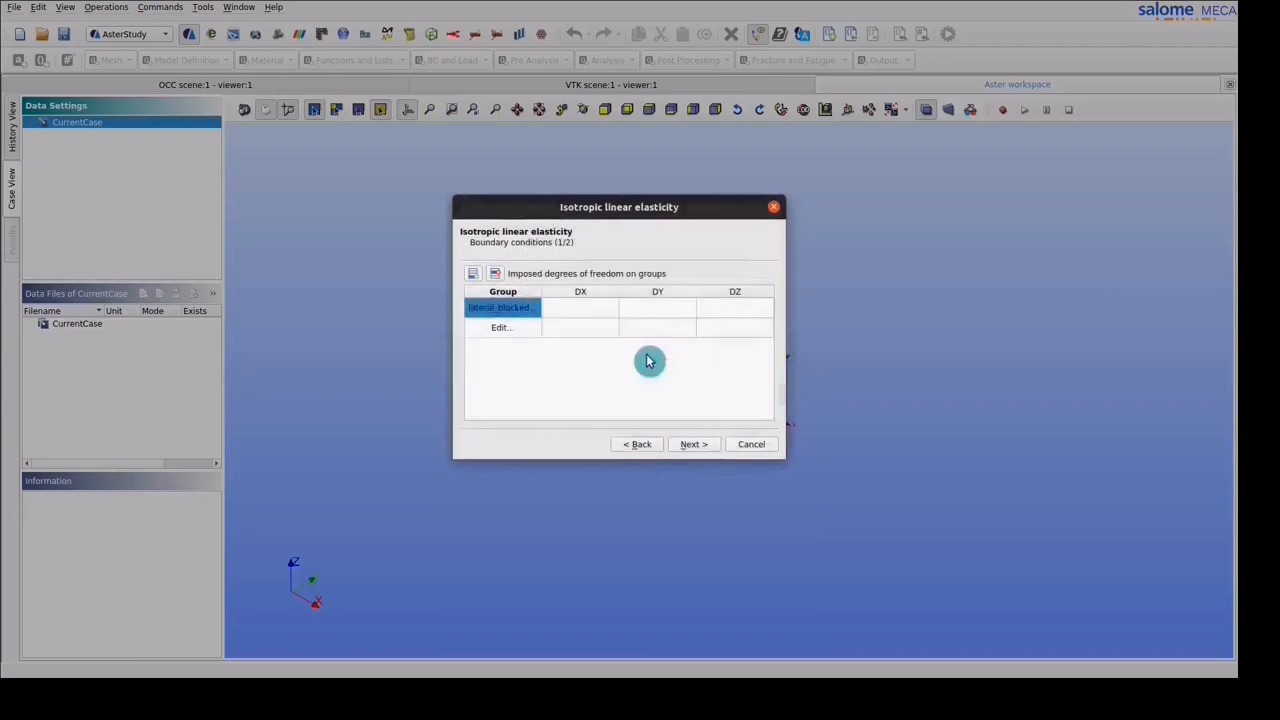
left_click(605, 316)
type("0")
left_click(649, 315)
type("0")
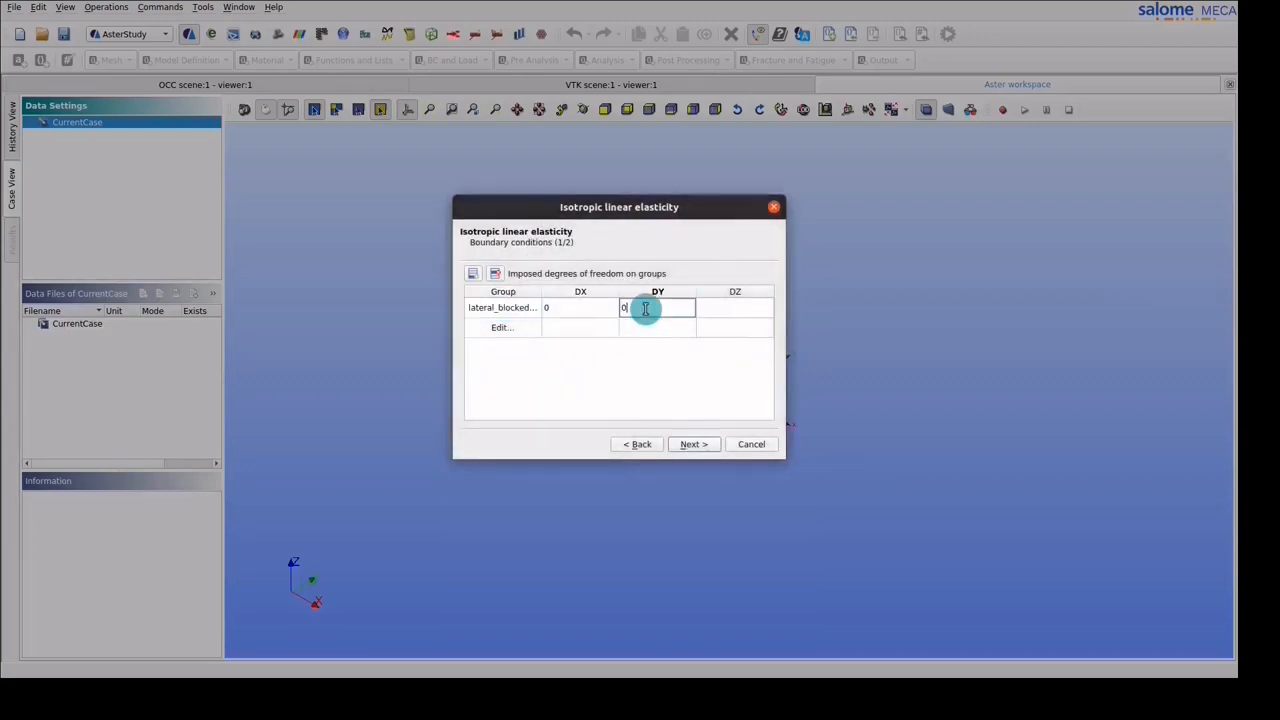
Assign the second displacement condition to the pinned_face group with DZ set to 0, and proceed to the pressure conditions
left_click(514, 330)
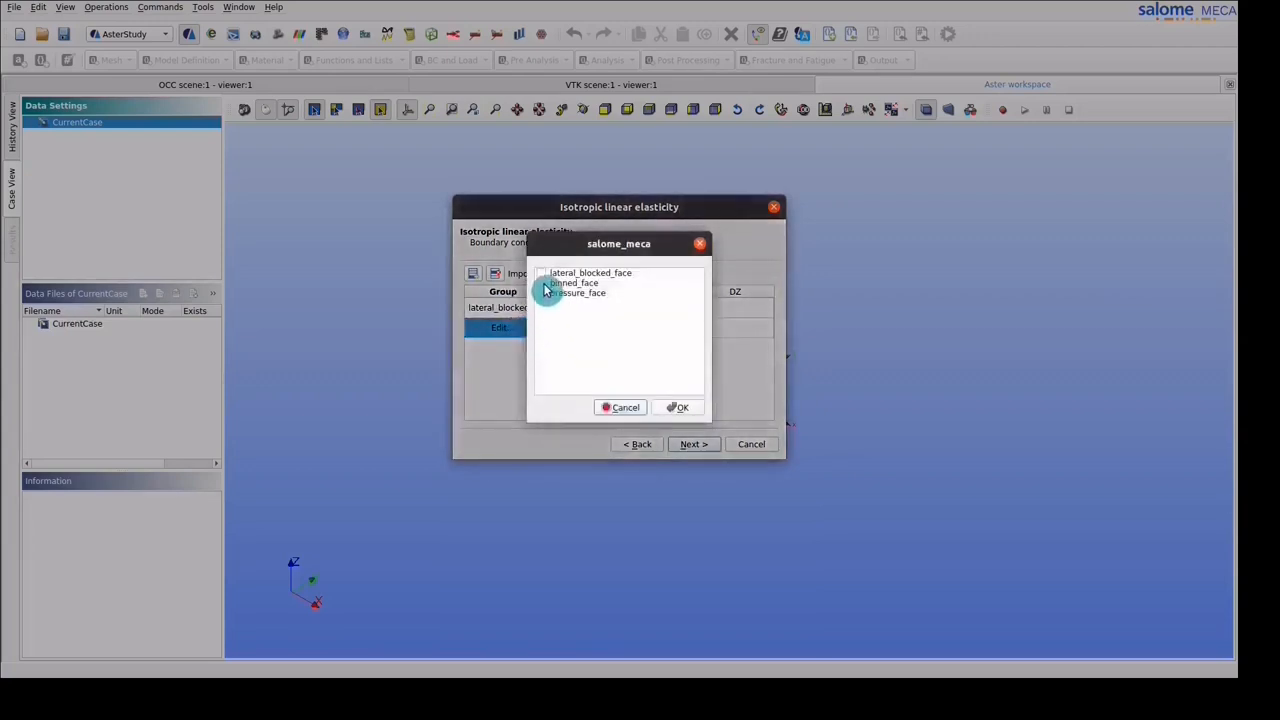
left_click(544, 286)
left_click(677, 407)
left_click(735, 329)
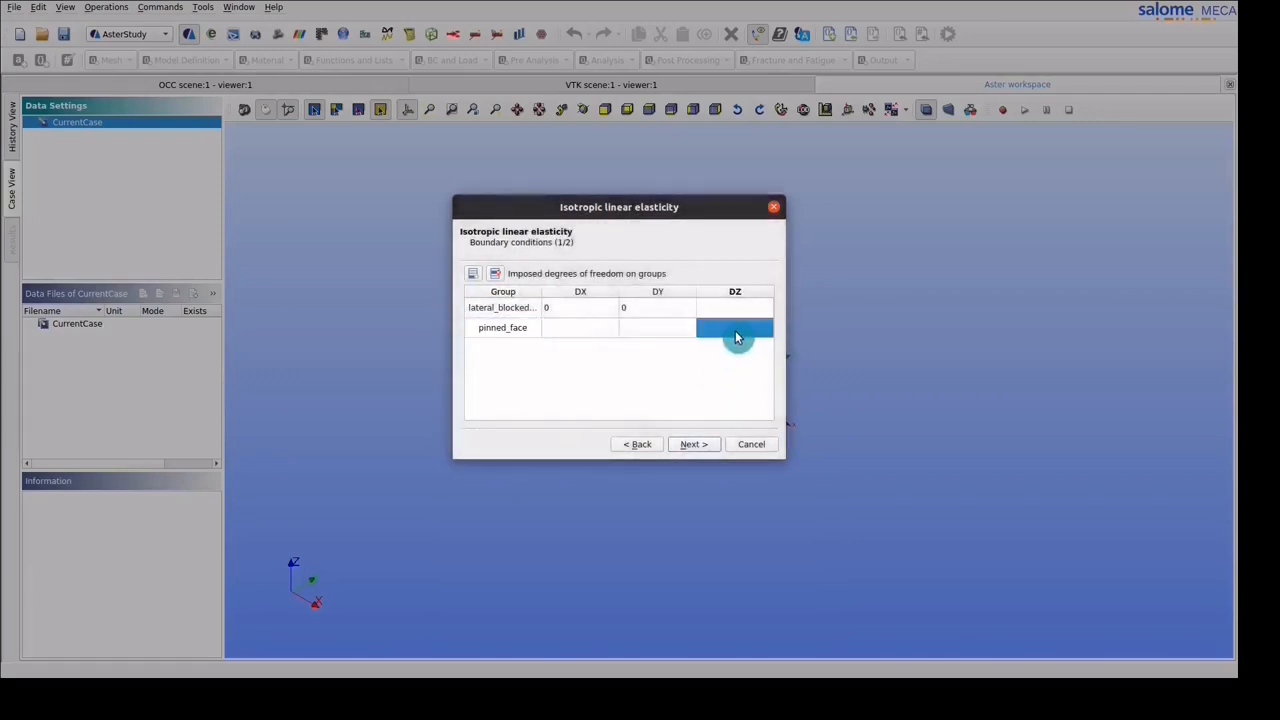
type("0")
left_click(704, 446)
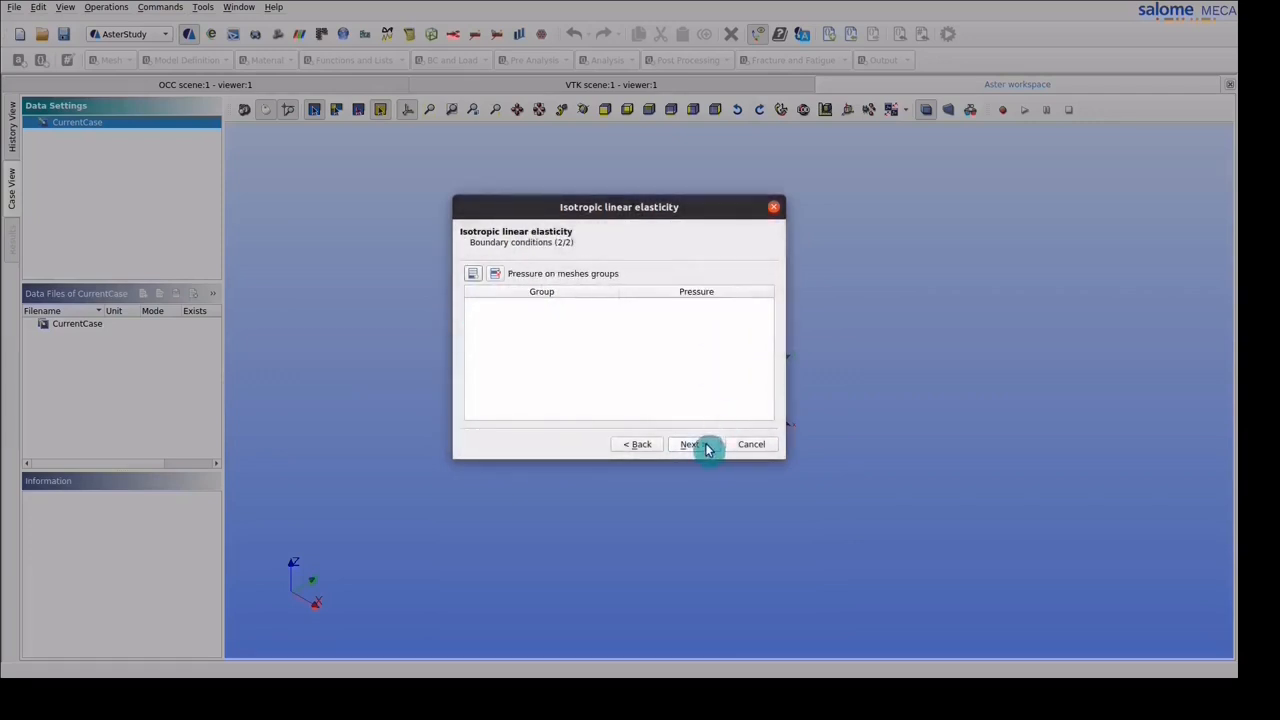
Apply a pressure of 1000 to the pressure_face group and proceed to the result settings
left_click(560, 307)
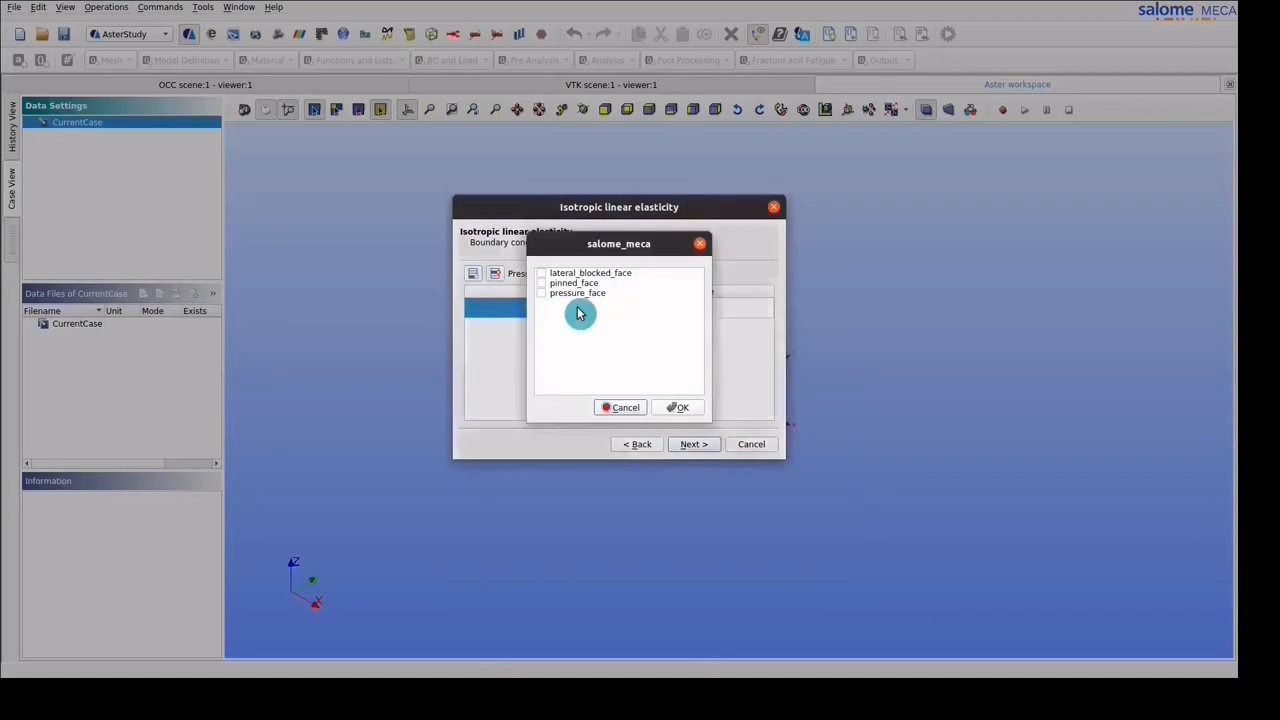
left_click(545, 293)
left_click(676, 407)
left_click(697, 311)
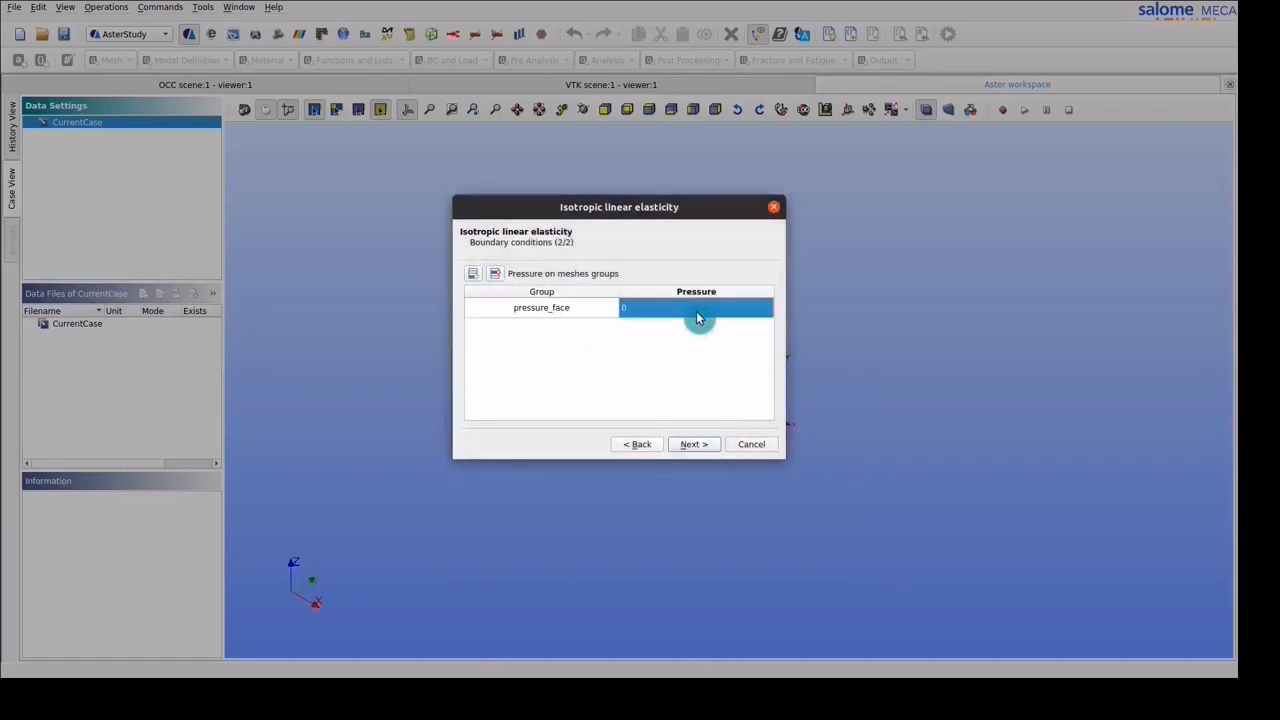
left_click(697, 311)
type("1000")
left_click(700, 444)
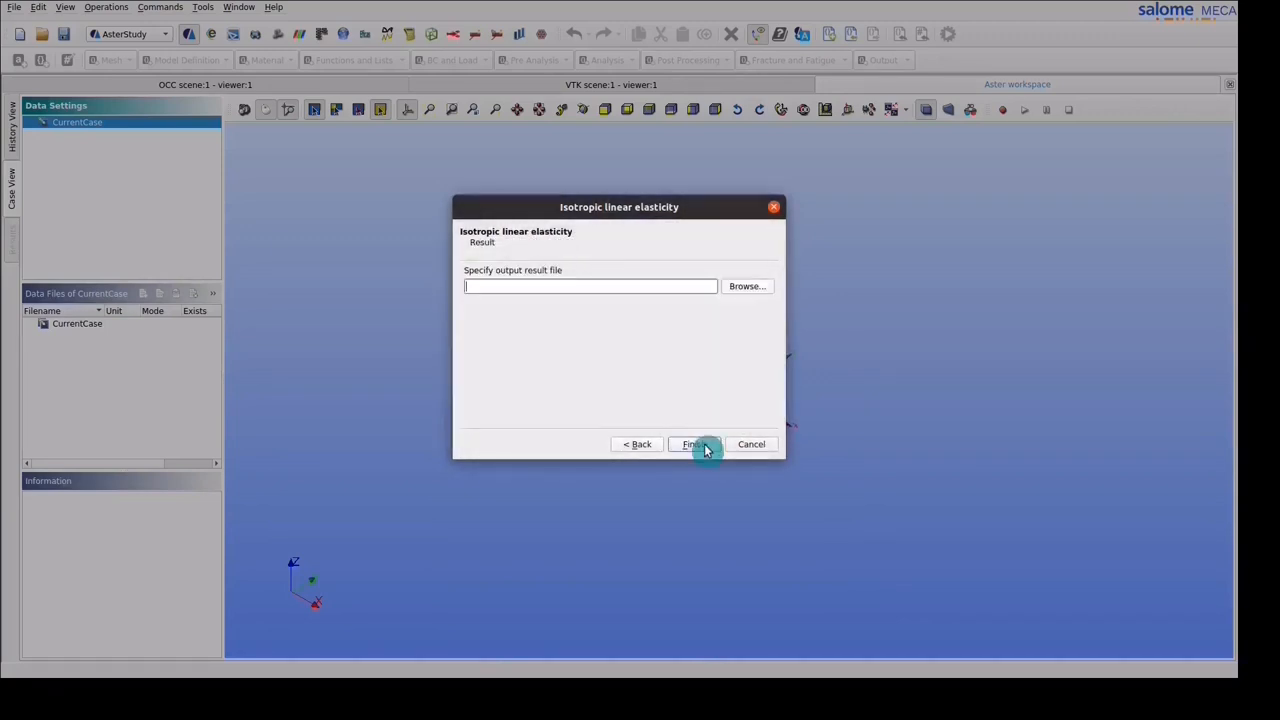
Set the output result file to resu1.rmed and finish the linear elasticity assistant
left_click(745, 288)
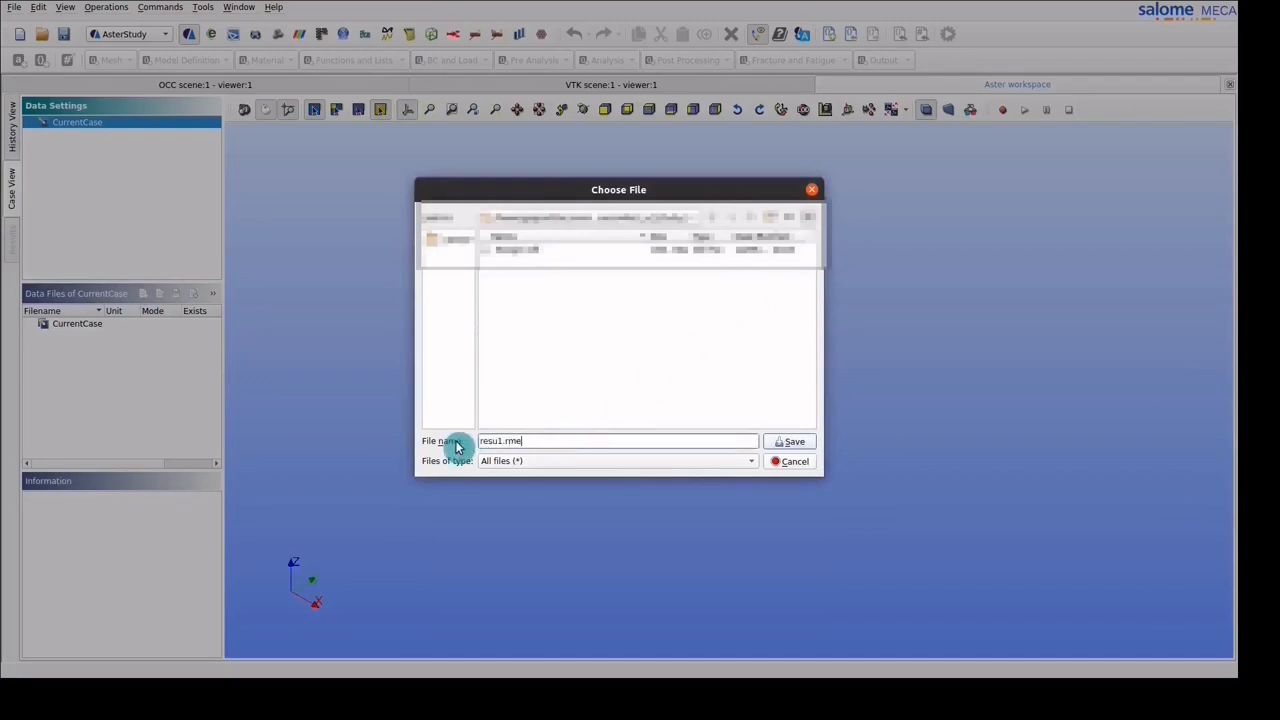
left_click(794, 441)
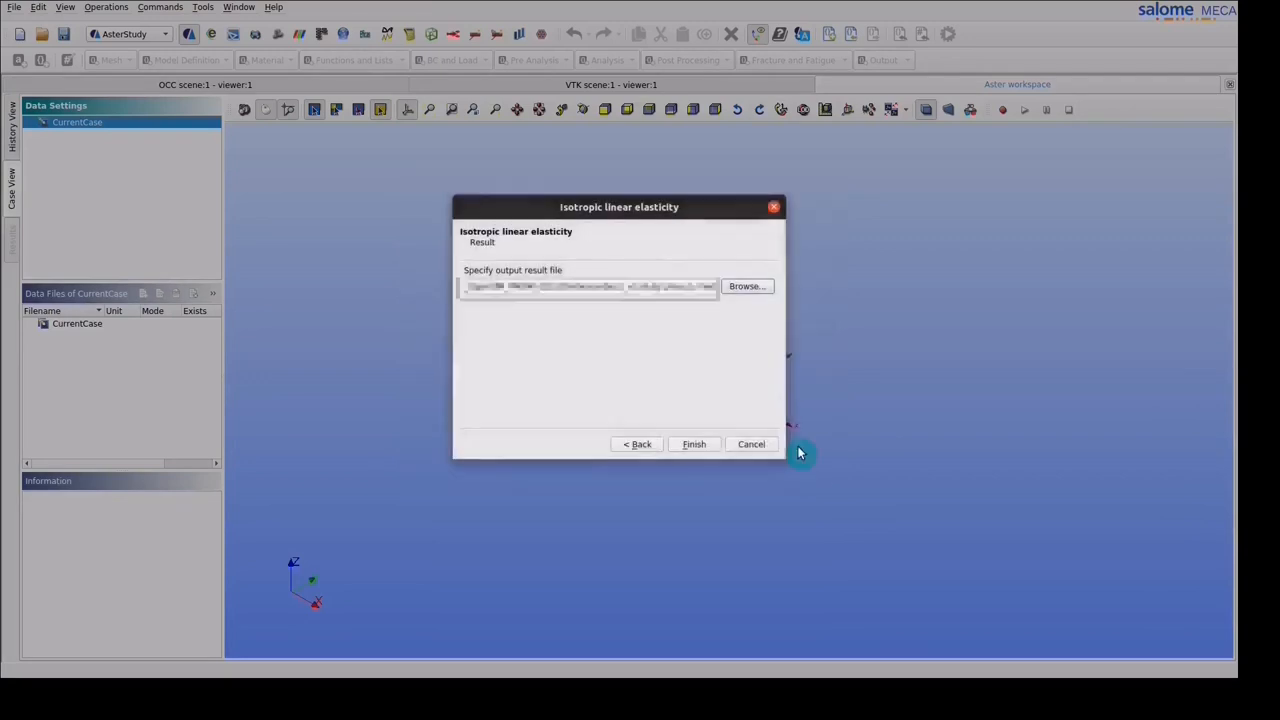
left_click(703, 443)
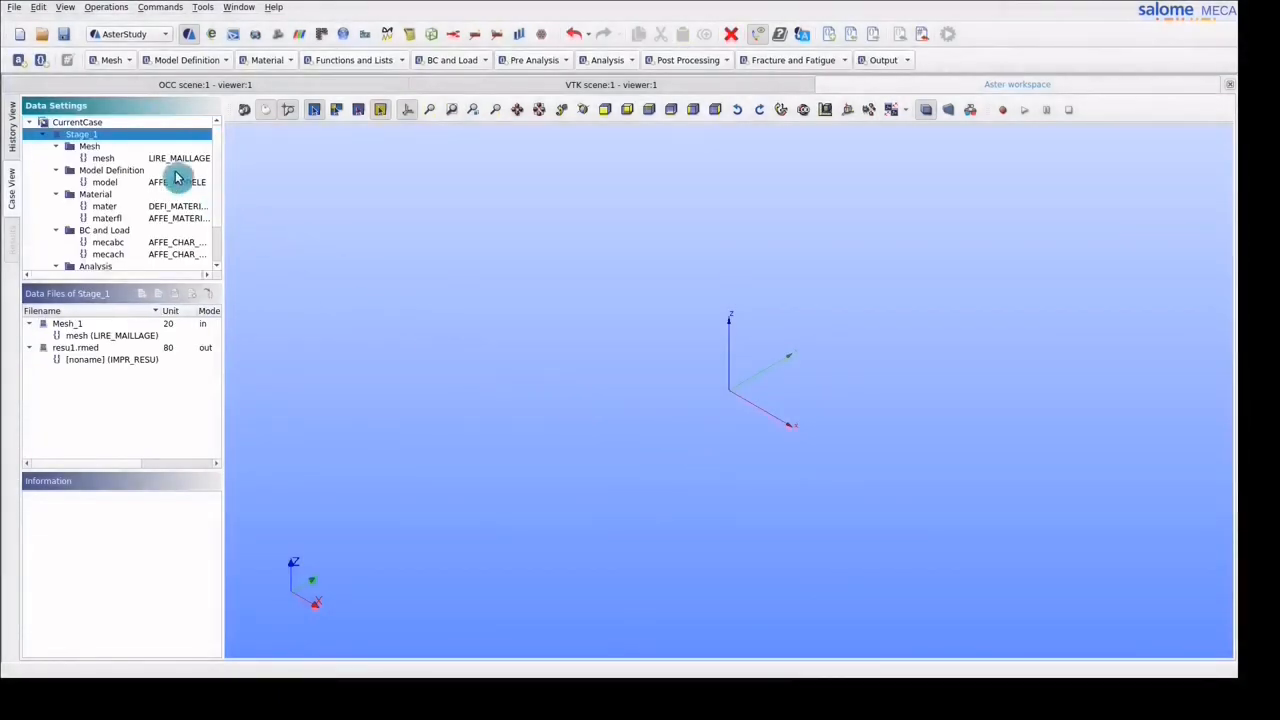
Review the LIRE_MAILLAGE mesh command's settings and the available mesh commands, and close the editor keeping the settings
double_click(166, 160)
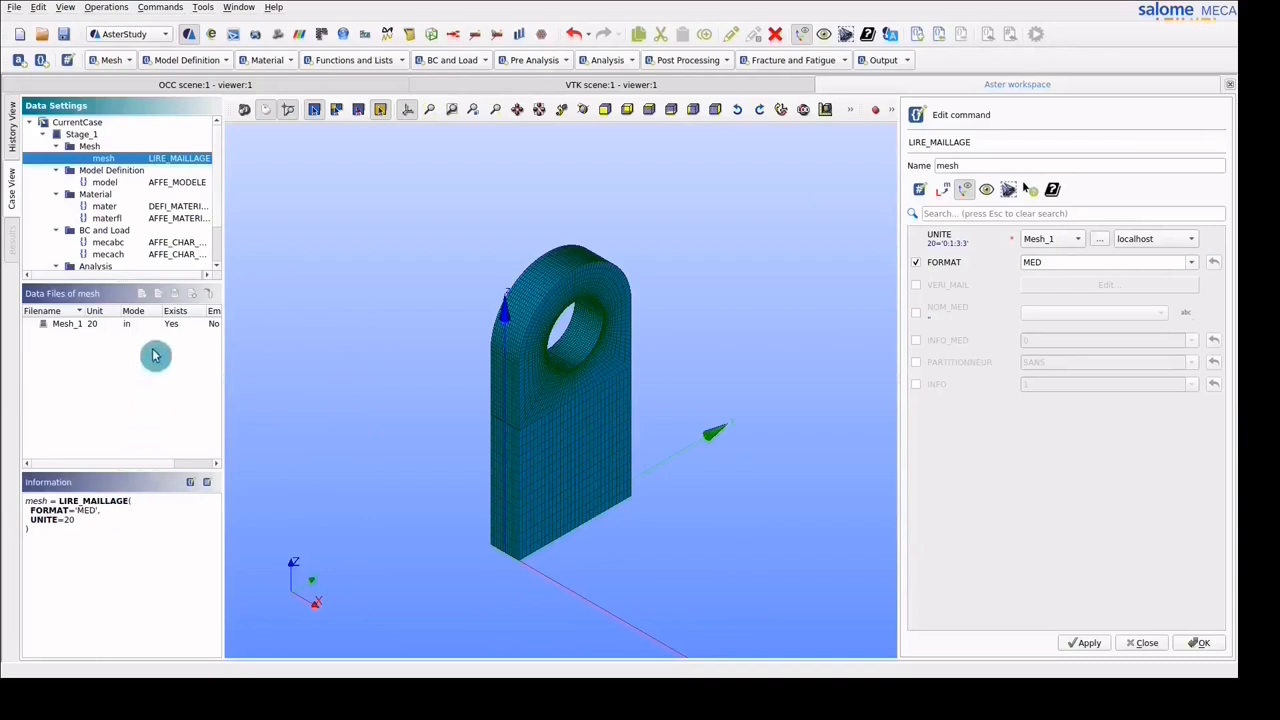
left_click(112, 60)
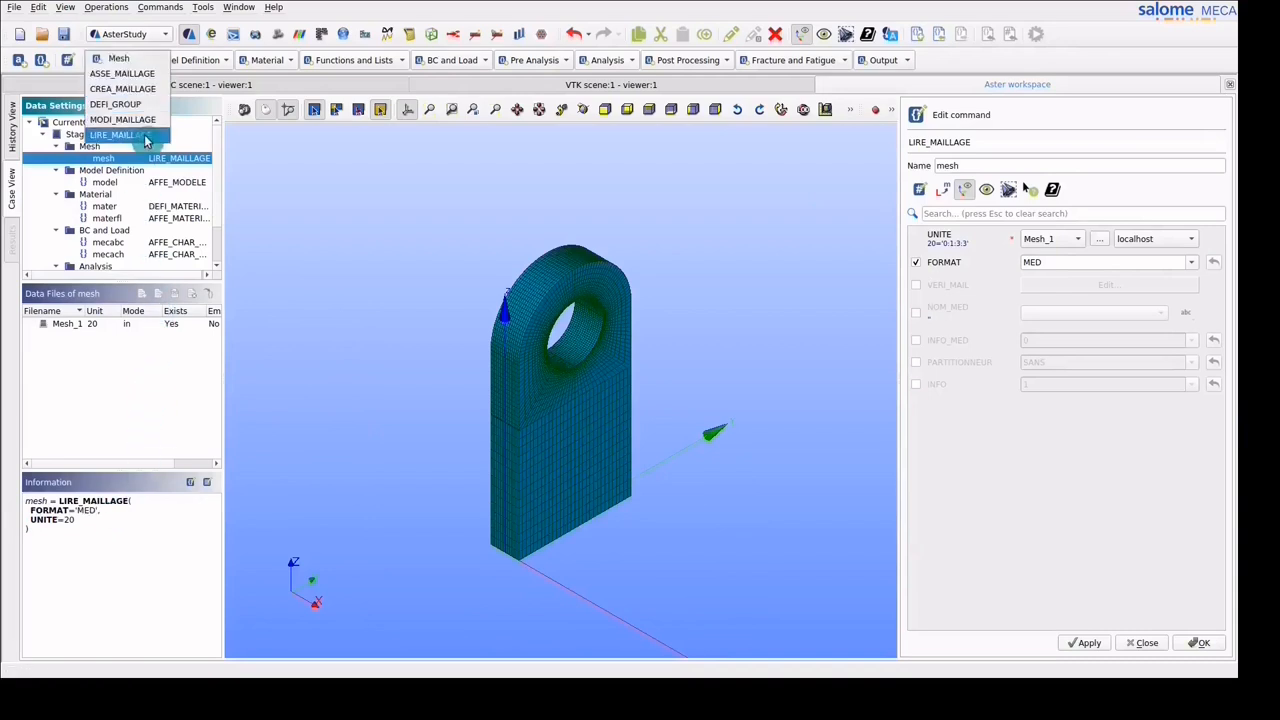
left_click(122, 171)
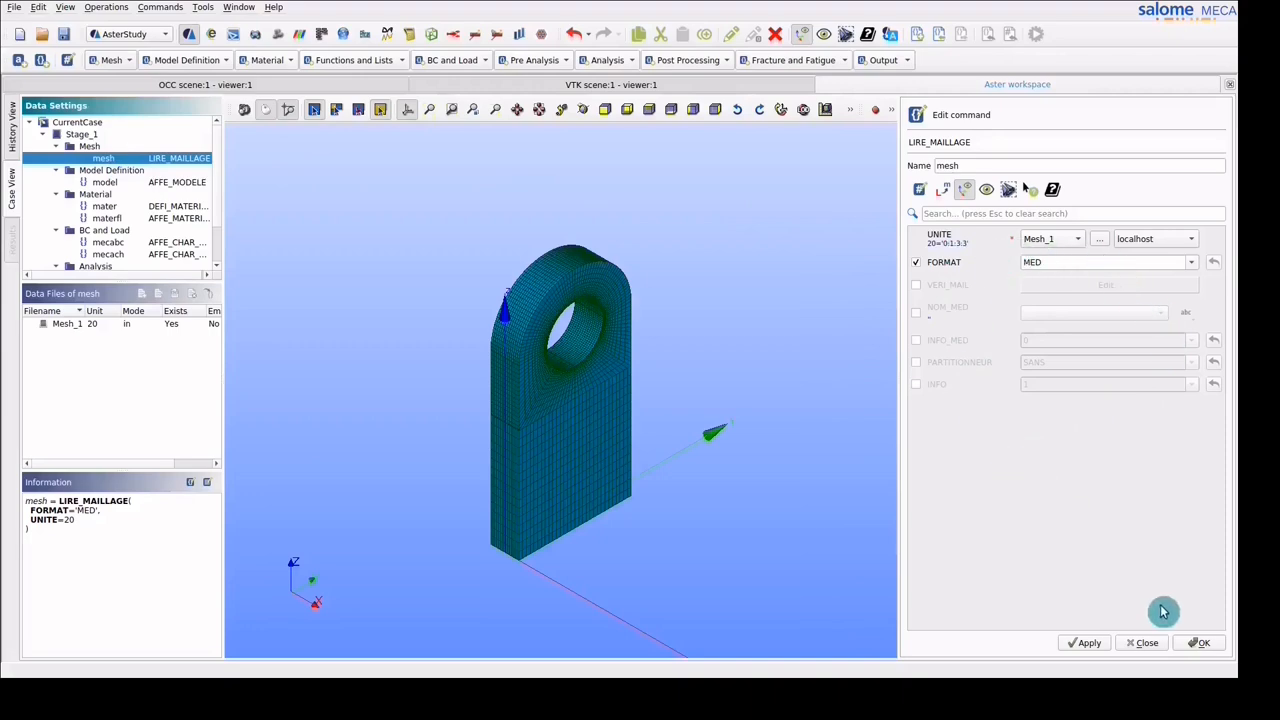
left_click(1208, 645)
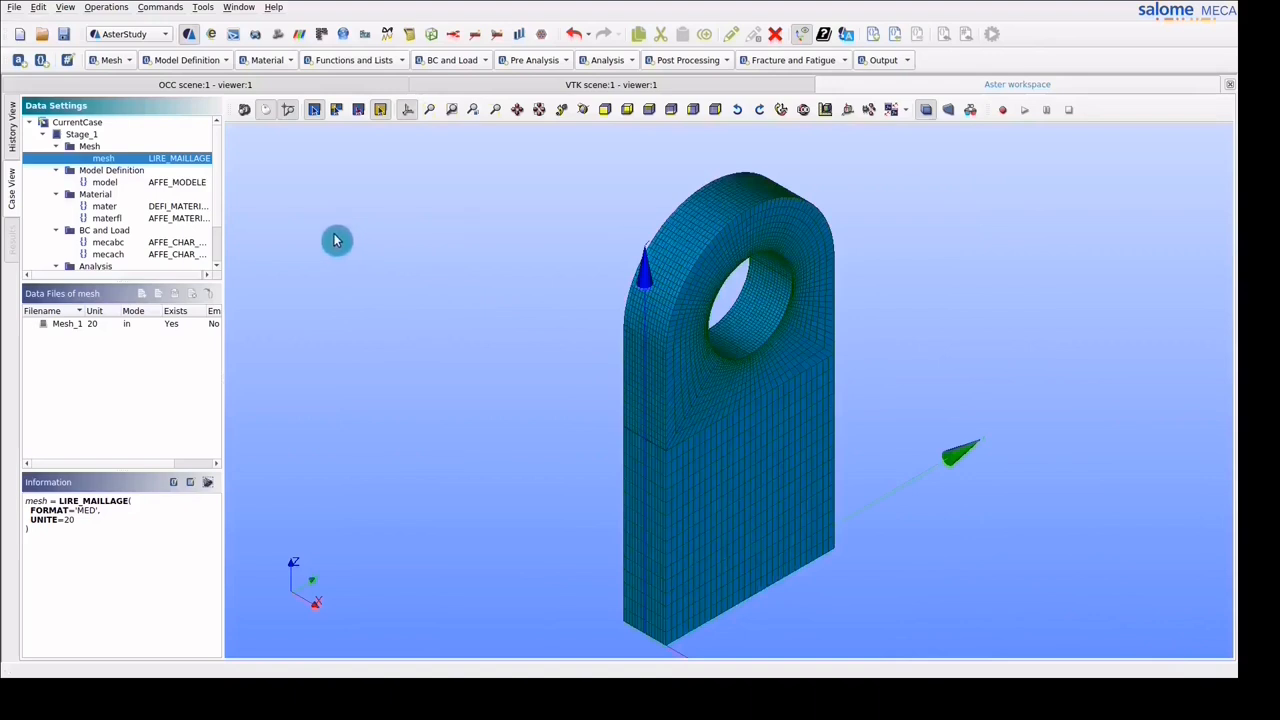
scroll(218, 252, "down", 2)
scroll(220, 205, "up", 2)
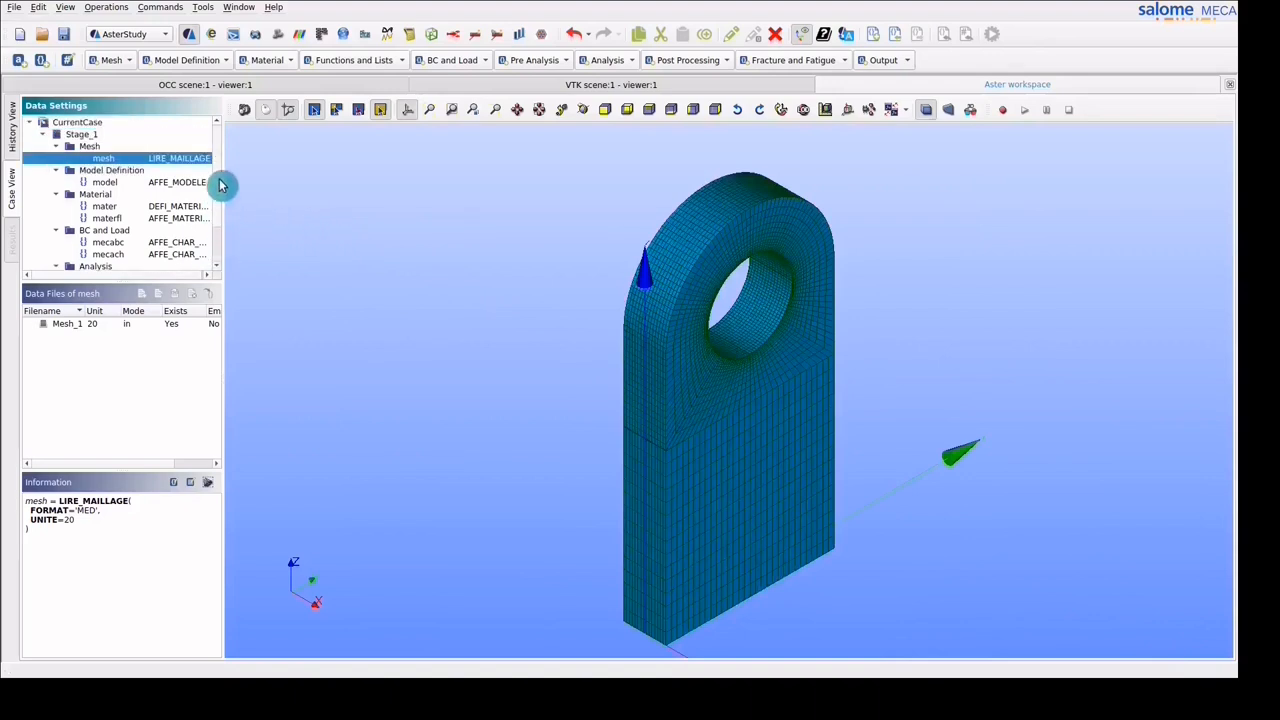
Add a DEFI_FONCTION command to Stage_1 with INST as its NOM_PARA parameter
left_click(400, 62)
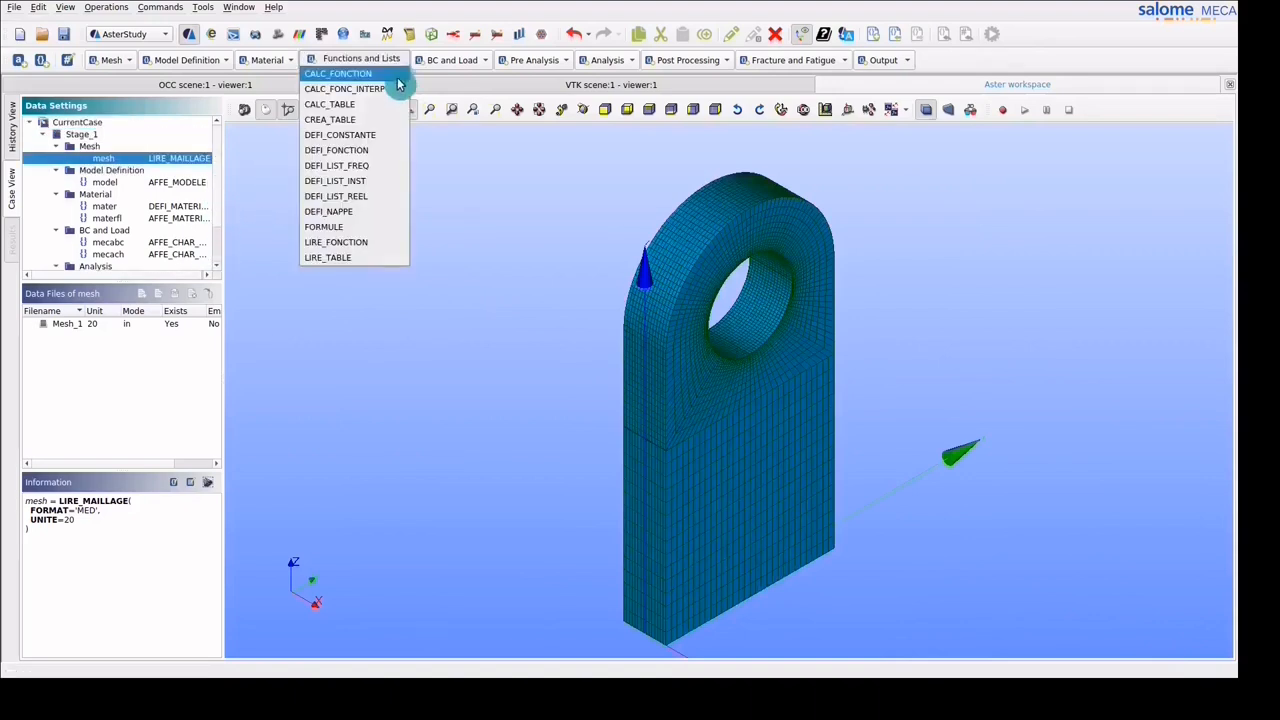
left_click(390, 150)
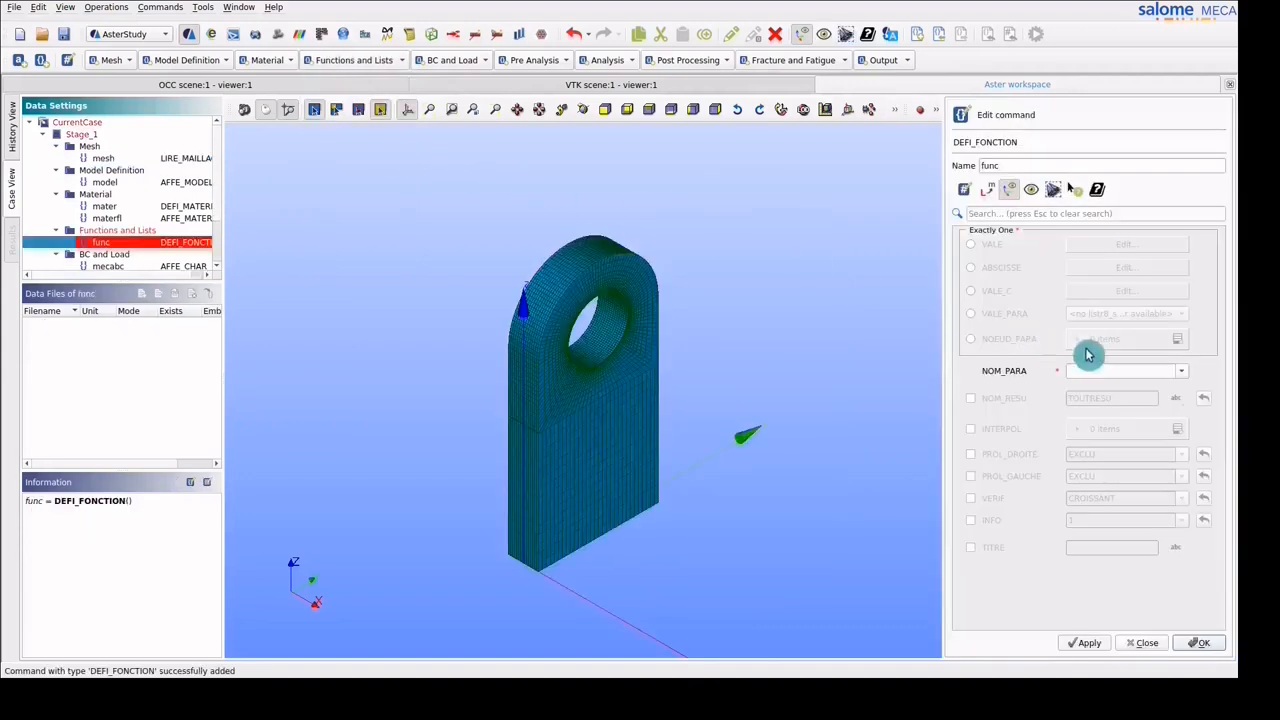
left_click(1181, 376)
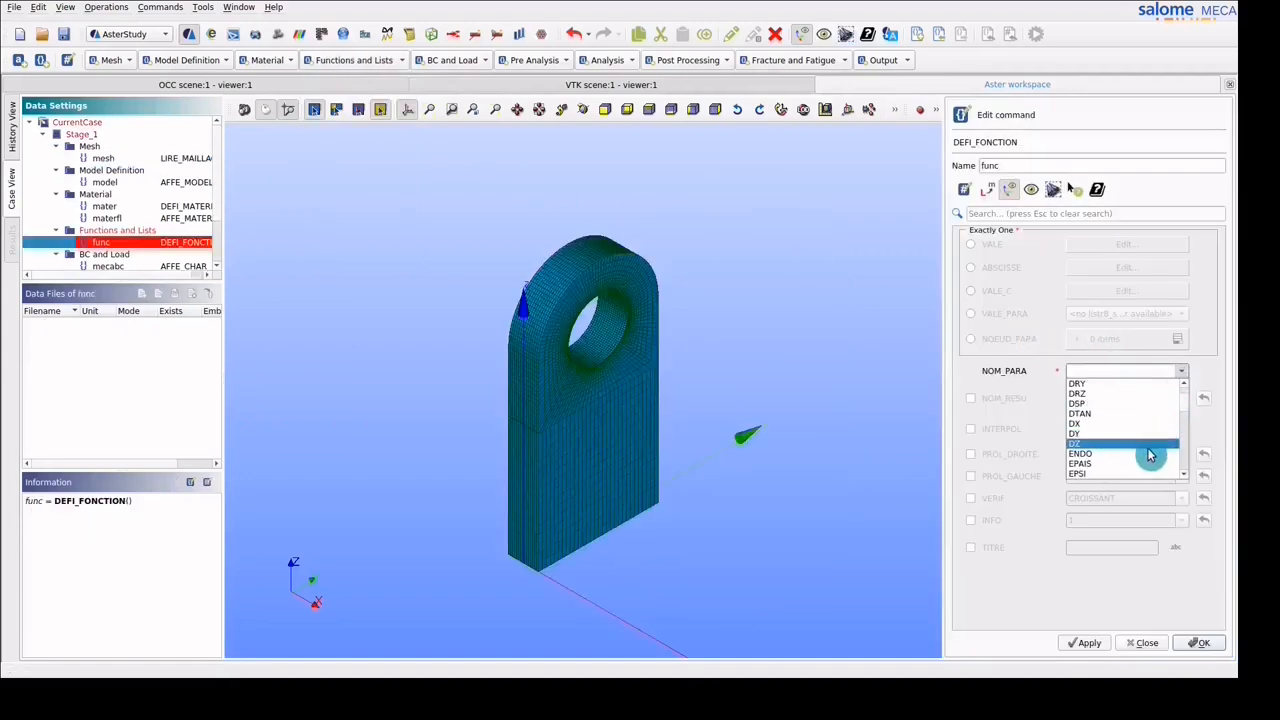
scroll(1150, 456, "down", 1)
left_click(1149, 457)
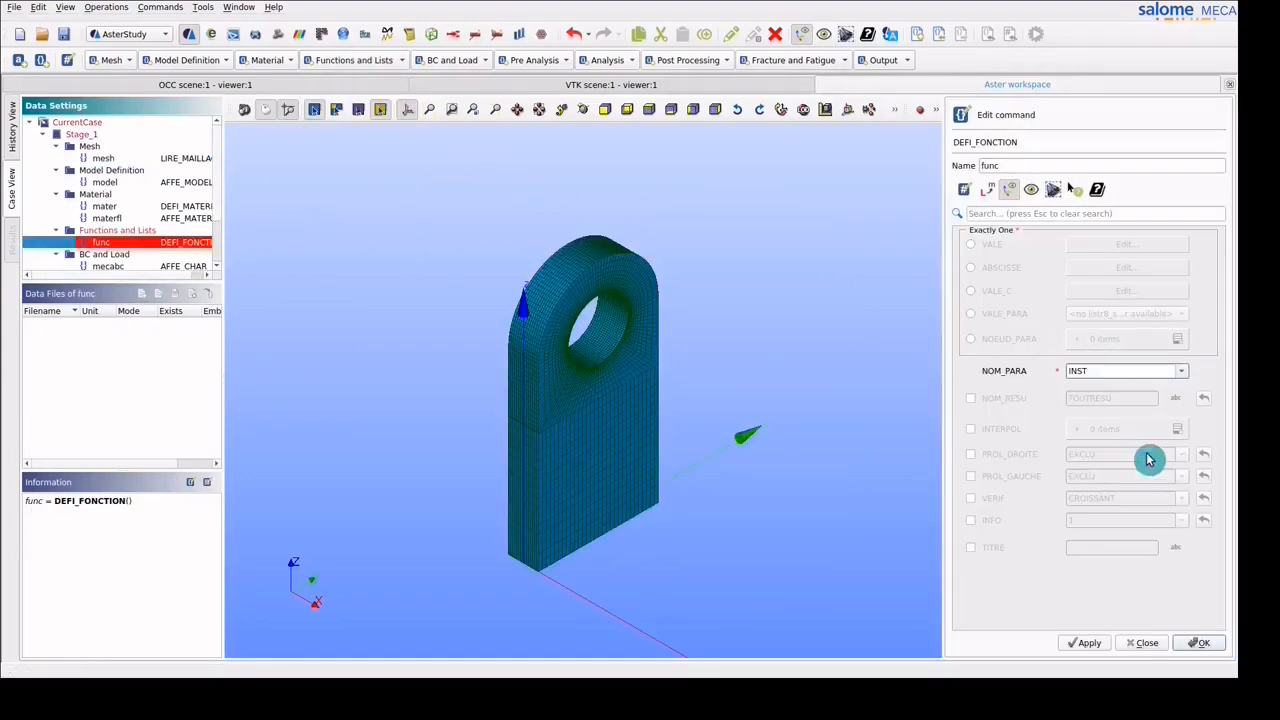
Define the function through VALE, with a first table row of INST 0 and function value 0
left_click(970, 244)
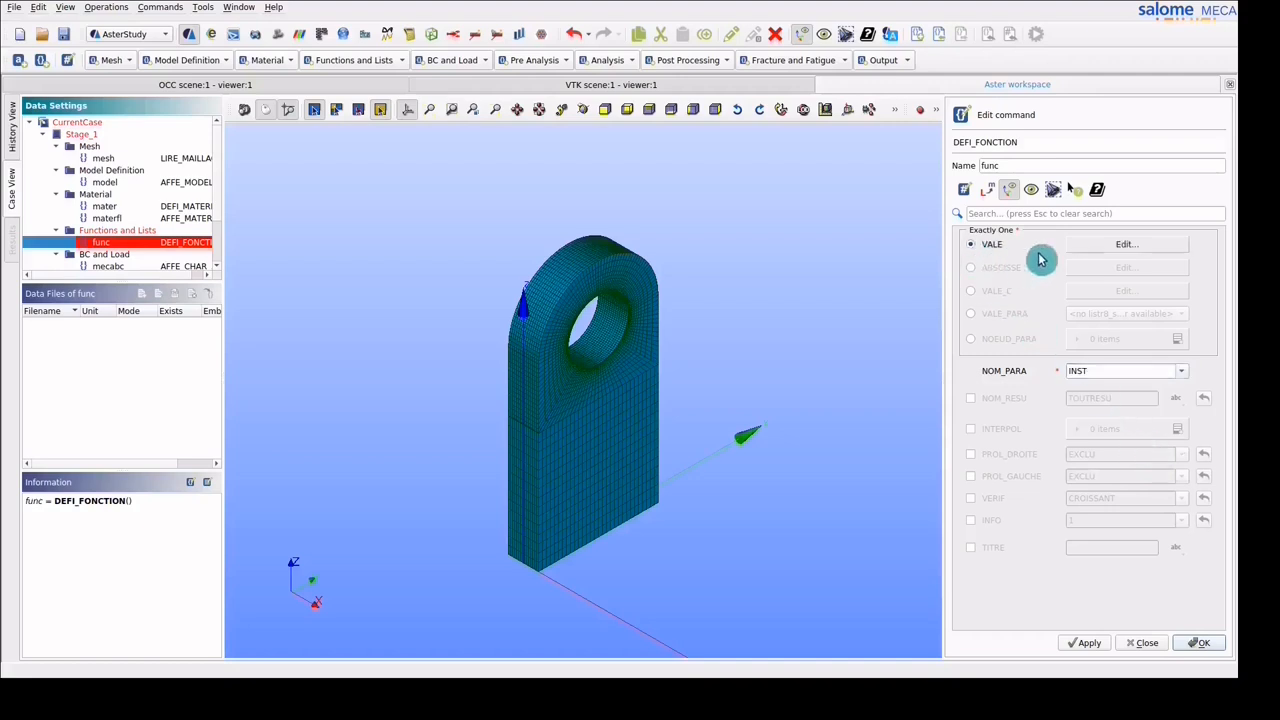
left_click(1158, 250)
left_click(995, 259)
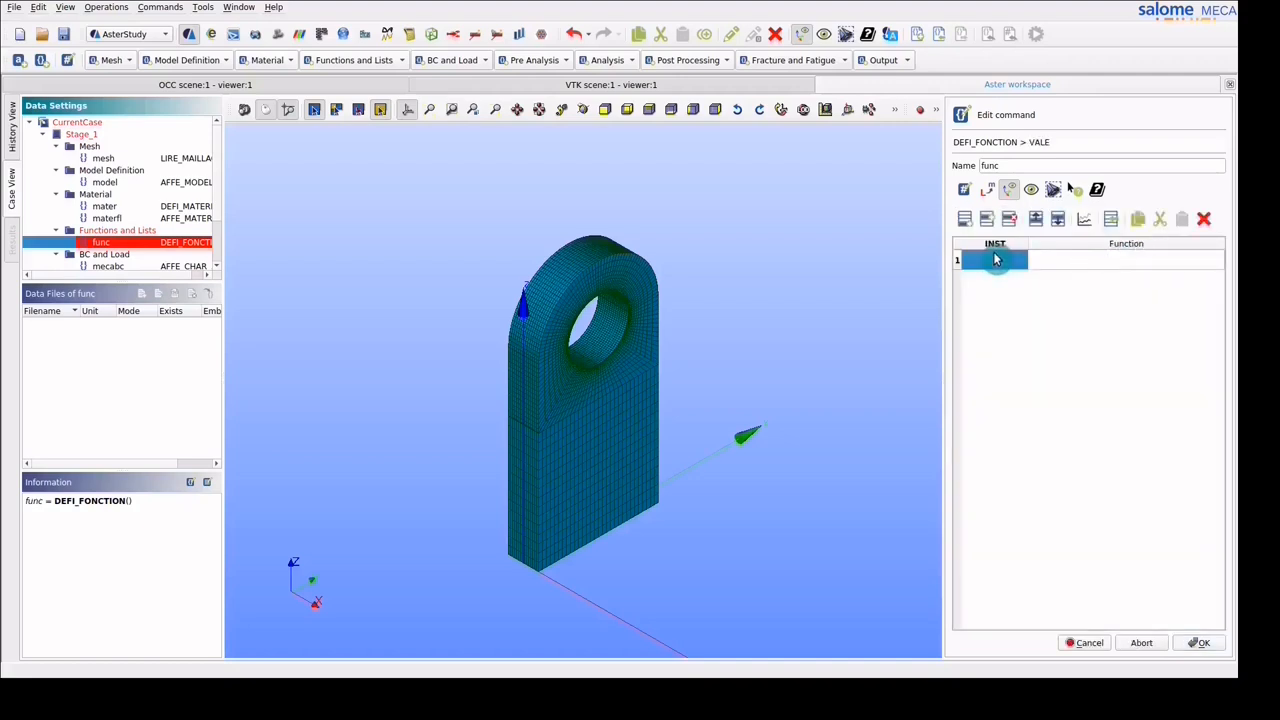
left_click(1055, 260)
type("0")
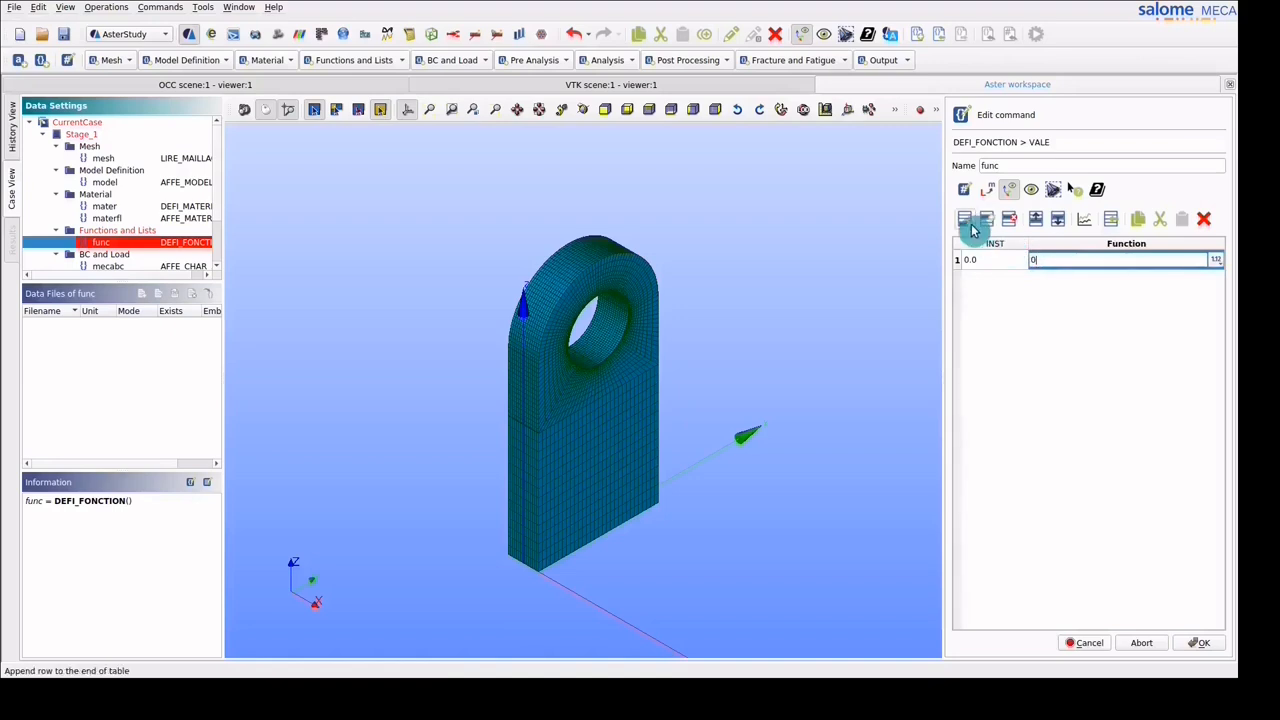
Append two rows to the function table, 0.5 with value 0.5 and 1 with value 1, and save the function
left_click(971, 227)
left_click(973, 230)
left_click(989, 281)
type("0.5")
left_click(1055, 279)
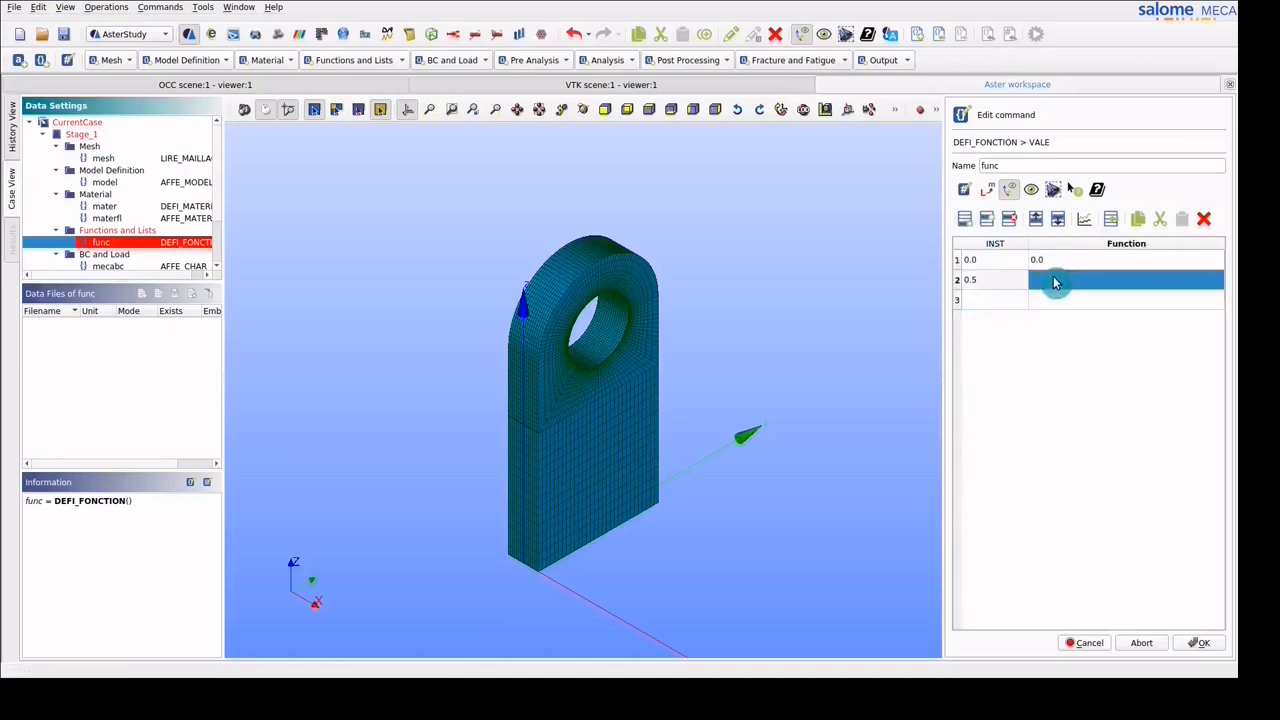
type("0.5")
left_click(1003, 301)
type("1.0")
left_click(1050, 307)
type("1")
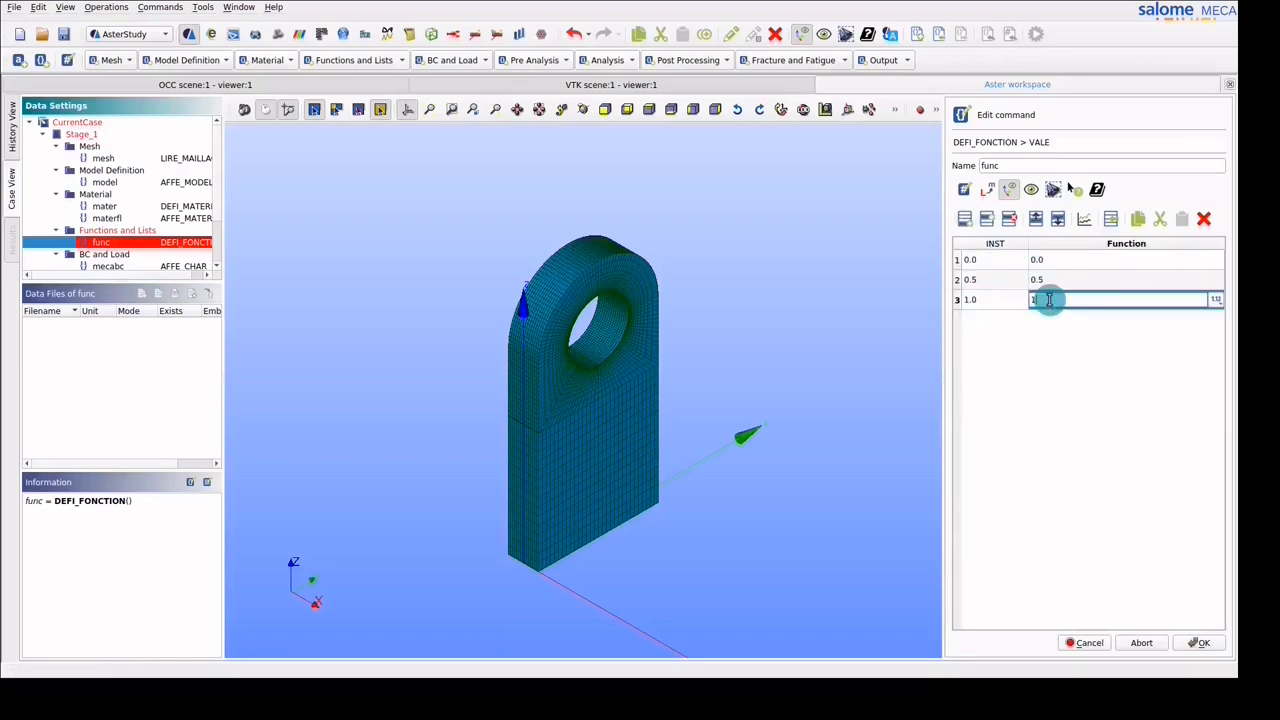
left_click(1205, 644)
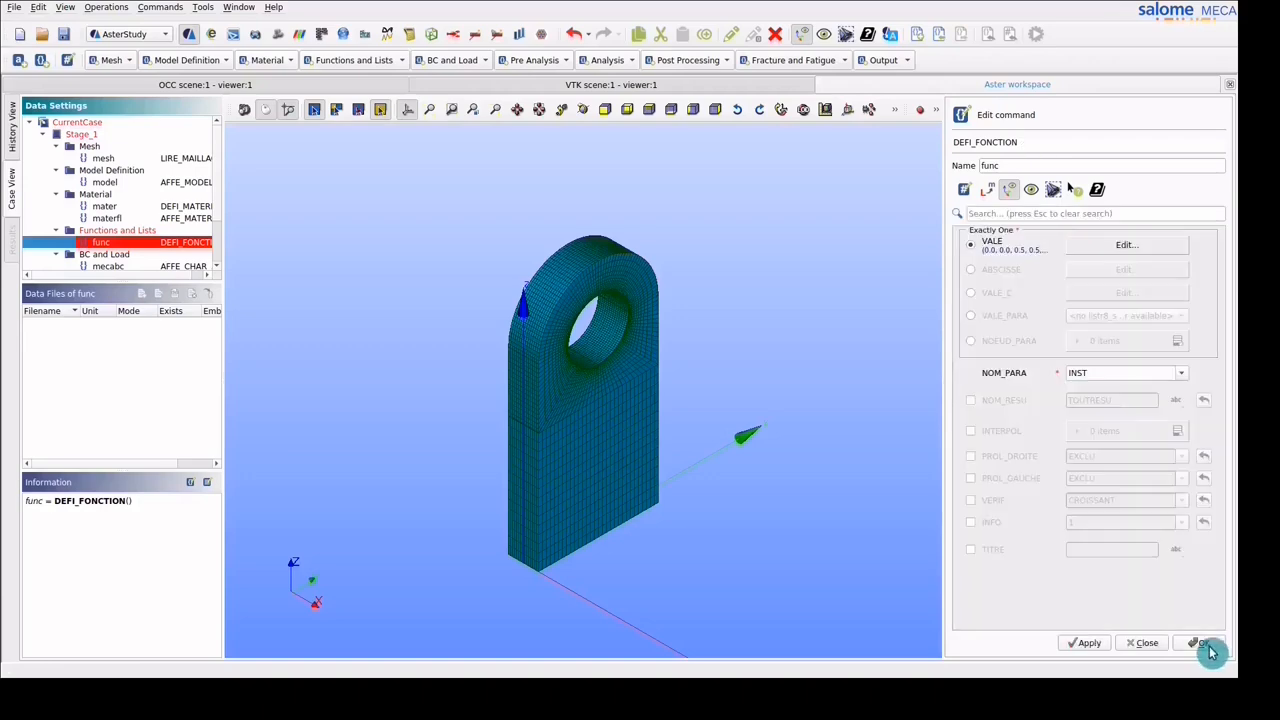
left_click(1207, 644)
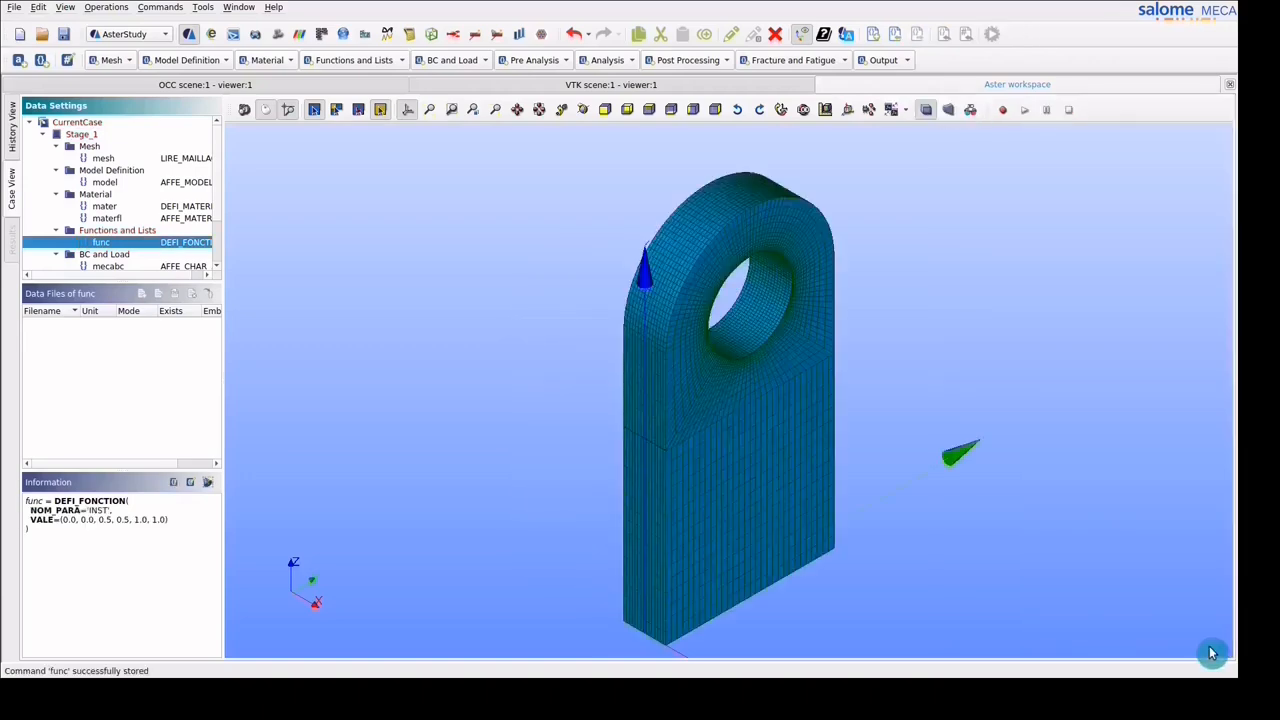
Add a DEFI_LIST_REEL command to Stage_1 with its DEBUT start value set to 0
left_click(401, 63)
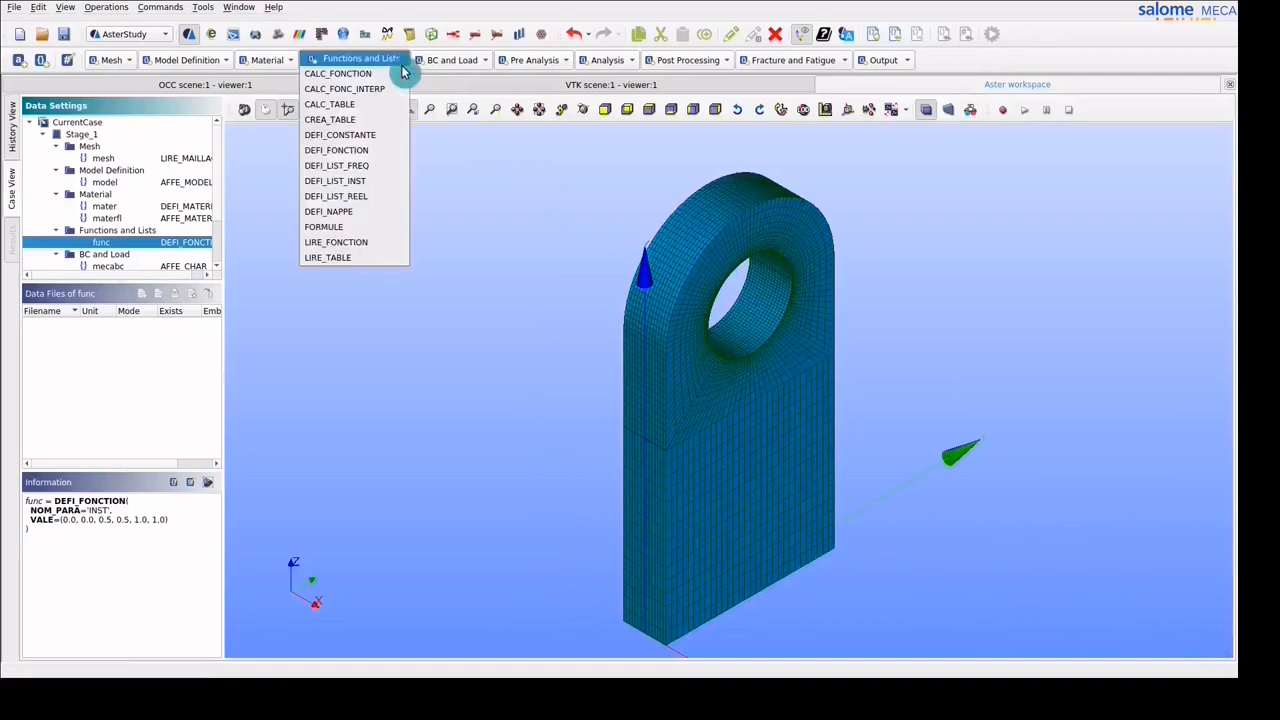
left_click(380, 197)
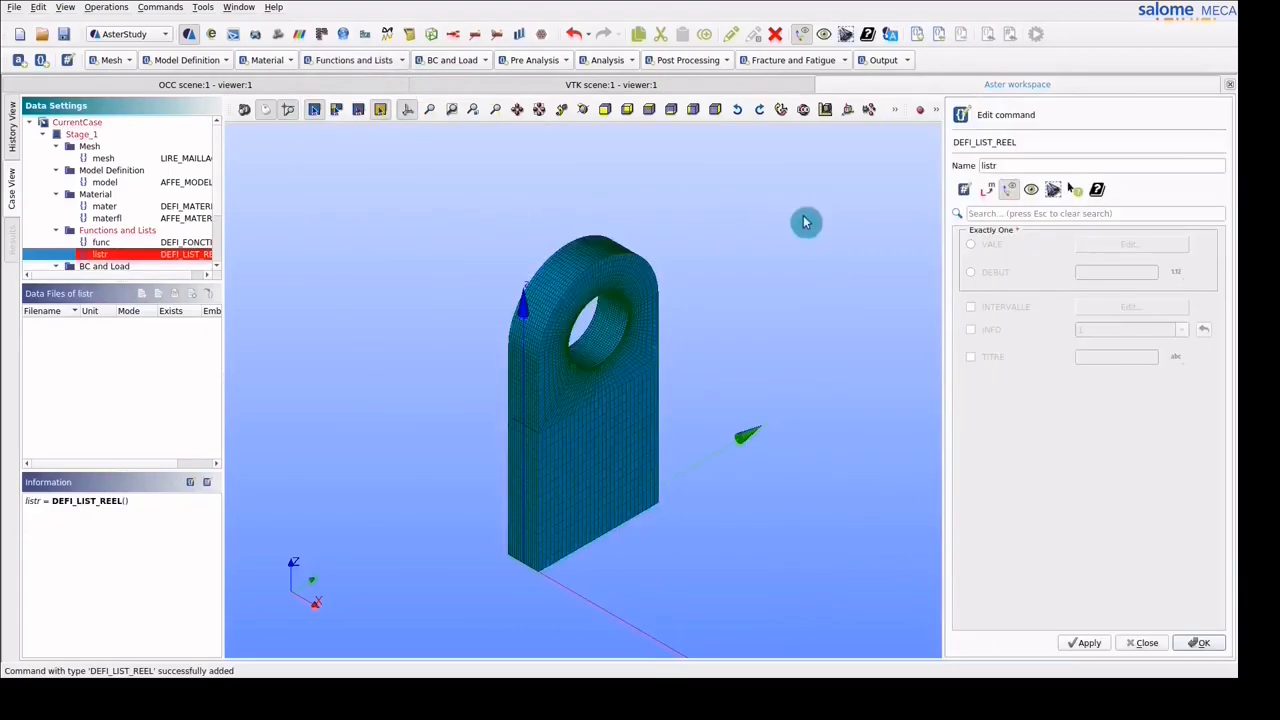
left_click(975, 276)
left_click(1088, 272)
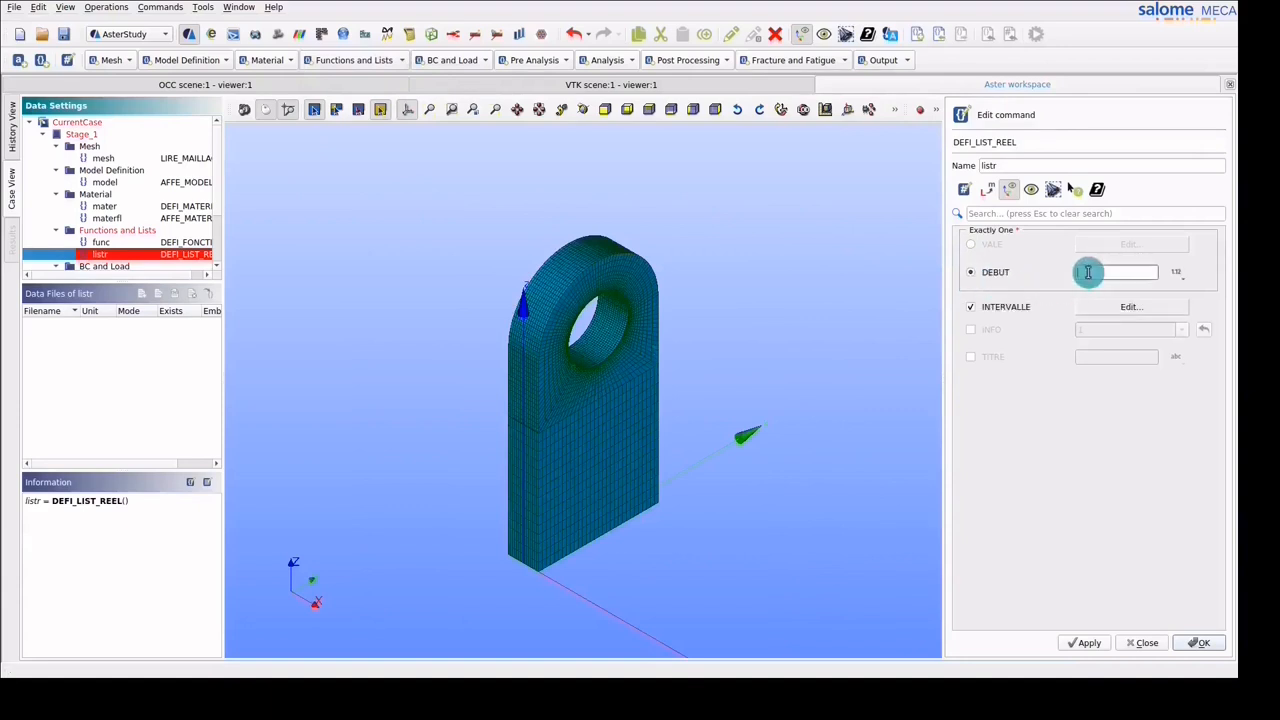
type("0")
Define the real list's interval until 1 with a number of 2, and save the list
left_click(1122, 310)
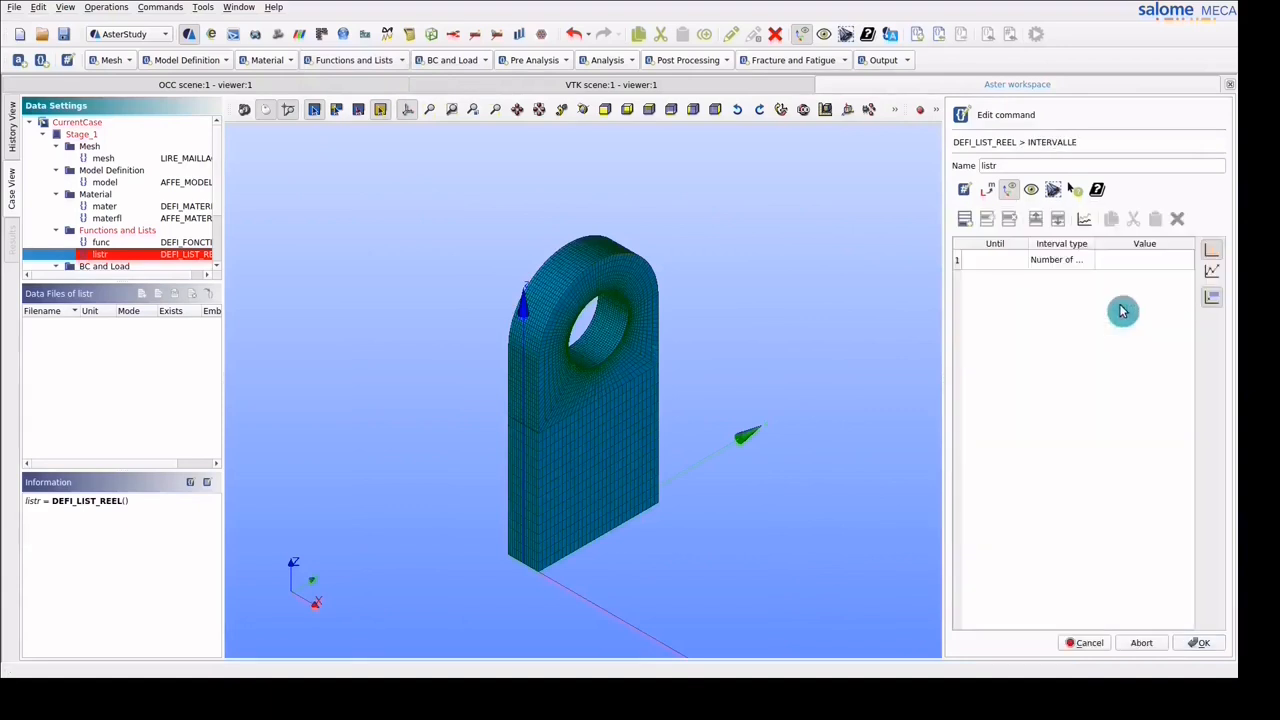
left_click(1008, 266)
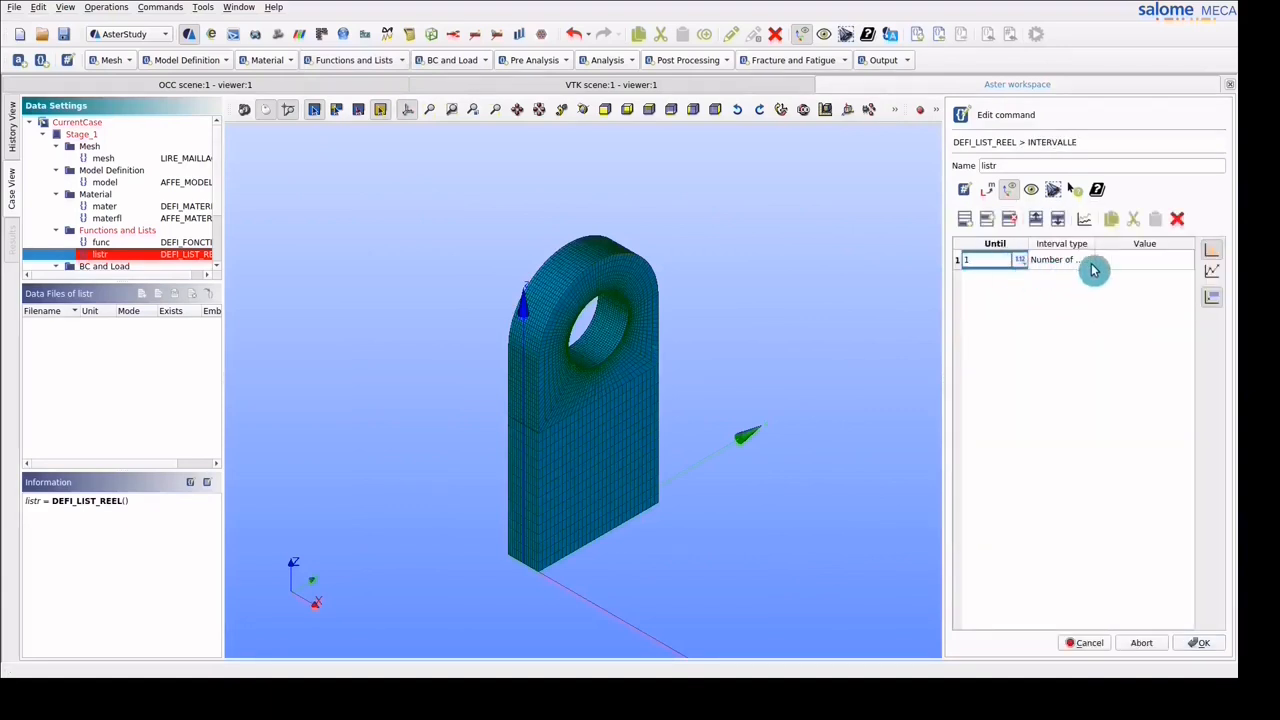
left_click(1120, 260)
type("2")
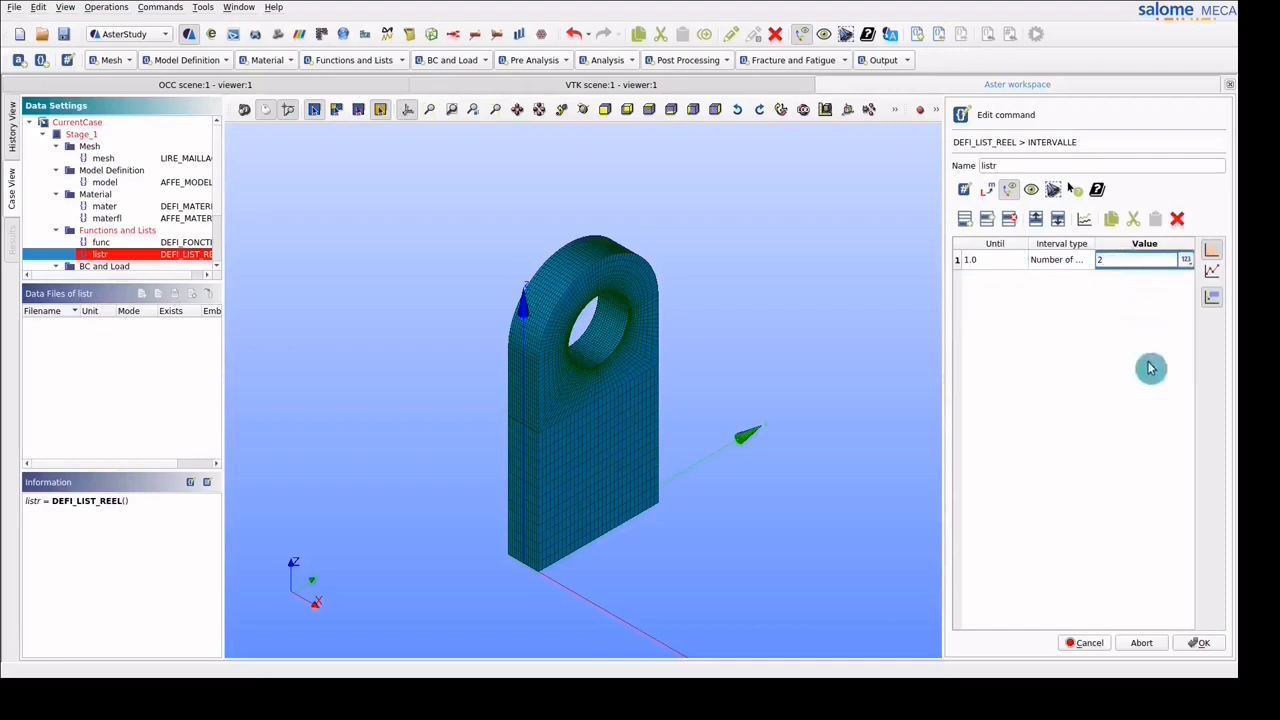
left_click(1200, 643)
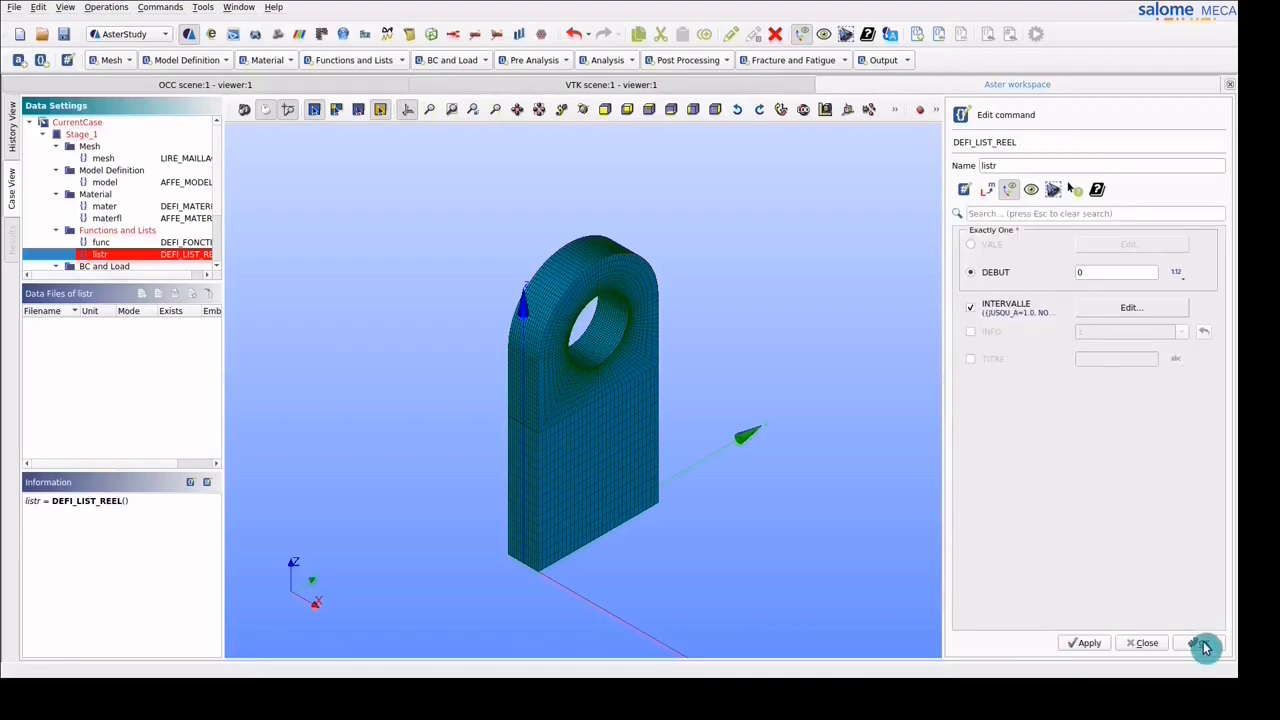
left_click(1203, 643)
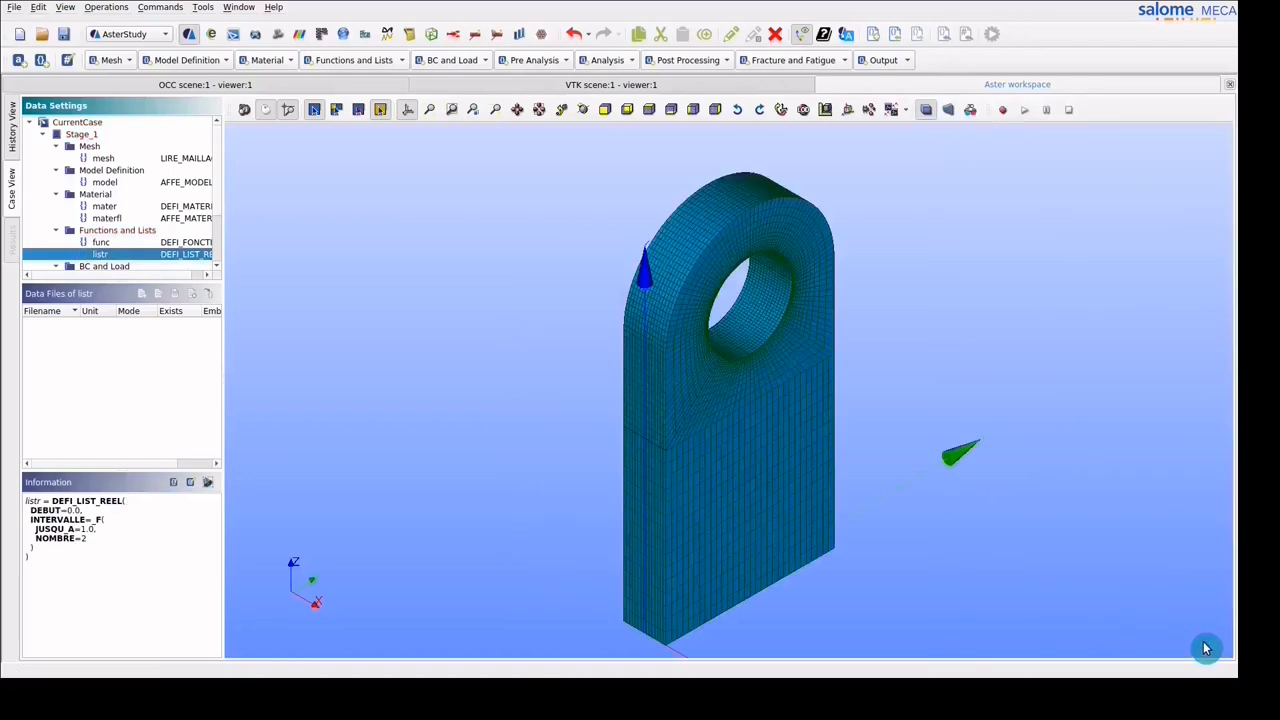
Open the MECA_STATIQUE result command for editing and enable LIST_INST with the listr list
left_click(197, 211)
scroll(197, 211, "down", 1)
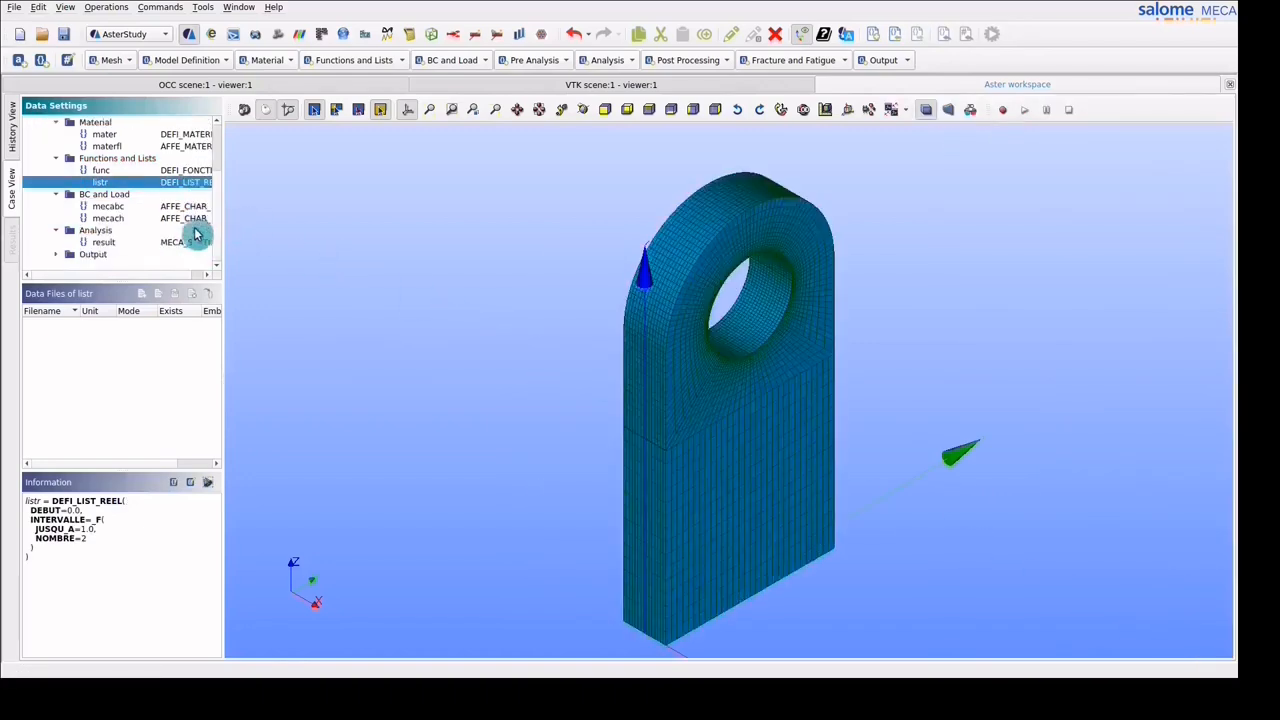
left_click(195, 244)
double_click(195, 246)
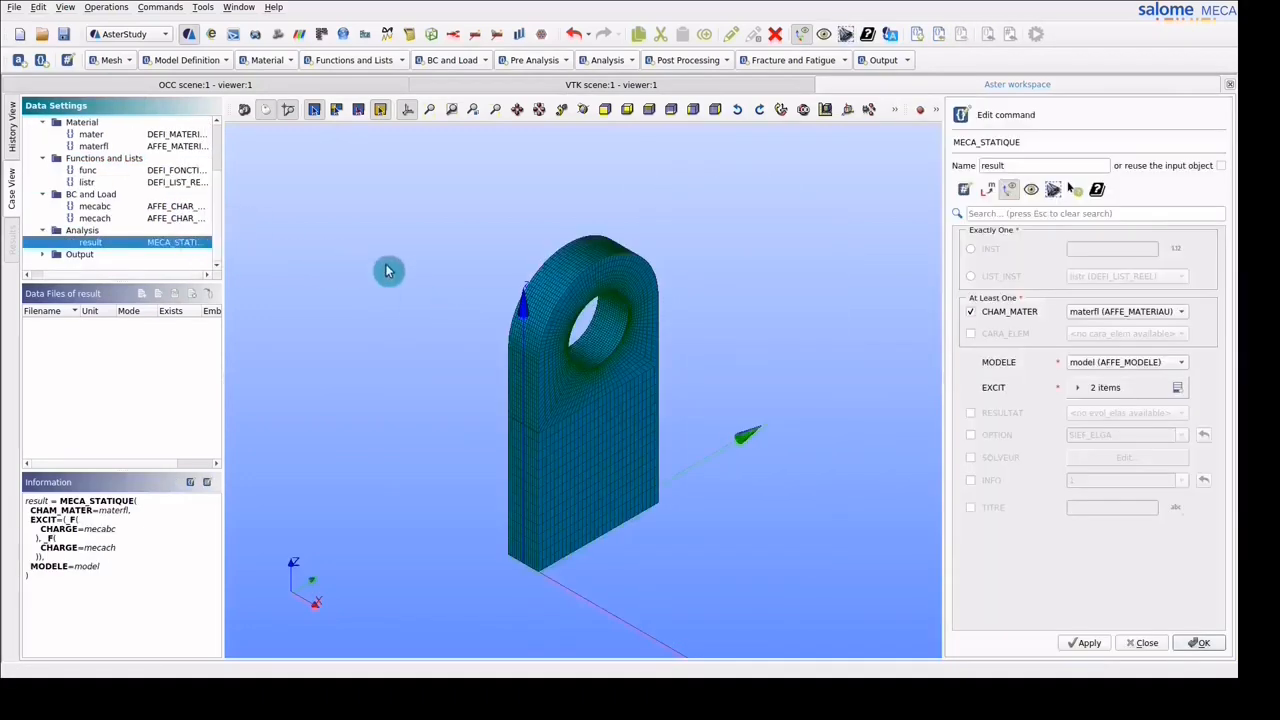
left_click(970, 276)
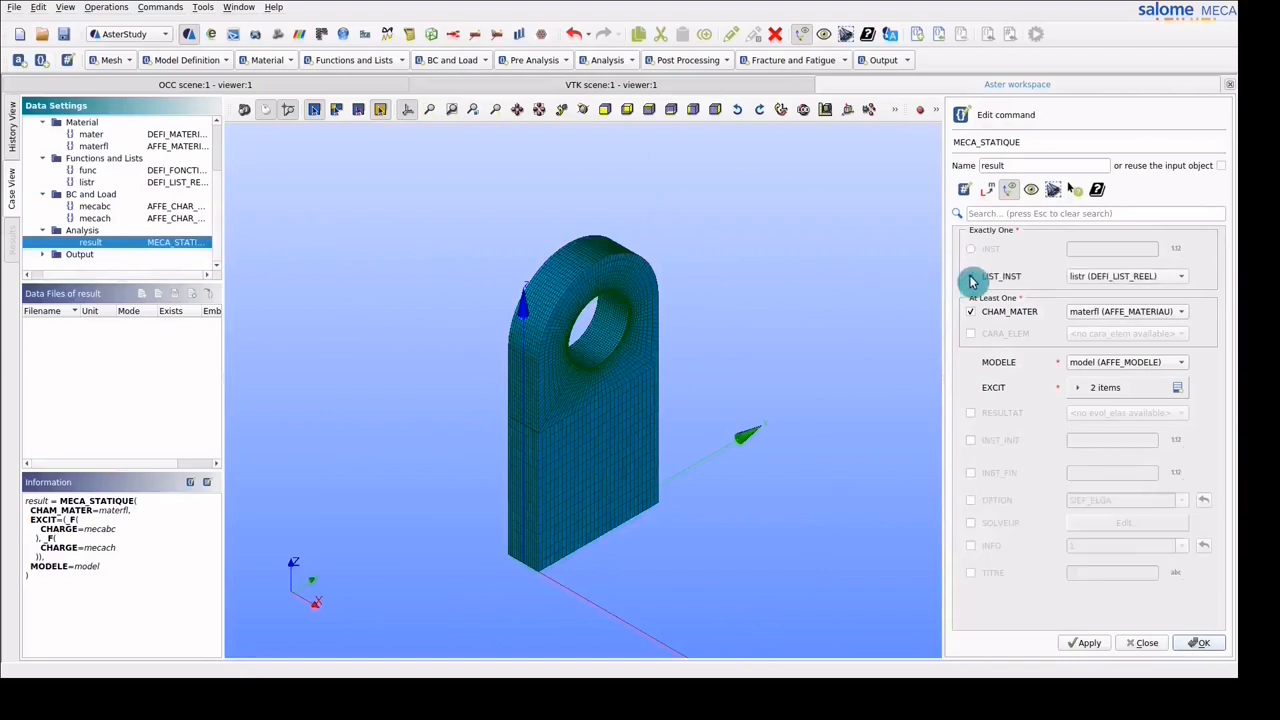
Apply the func multiplier function (FONC_MULT) to the mecach load in EXCIT and save the MECA_STATIQUE command
left_click(1078, 388)
left_click(1078, 443)
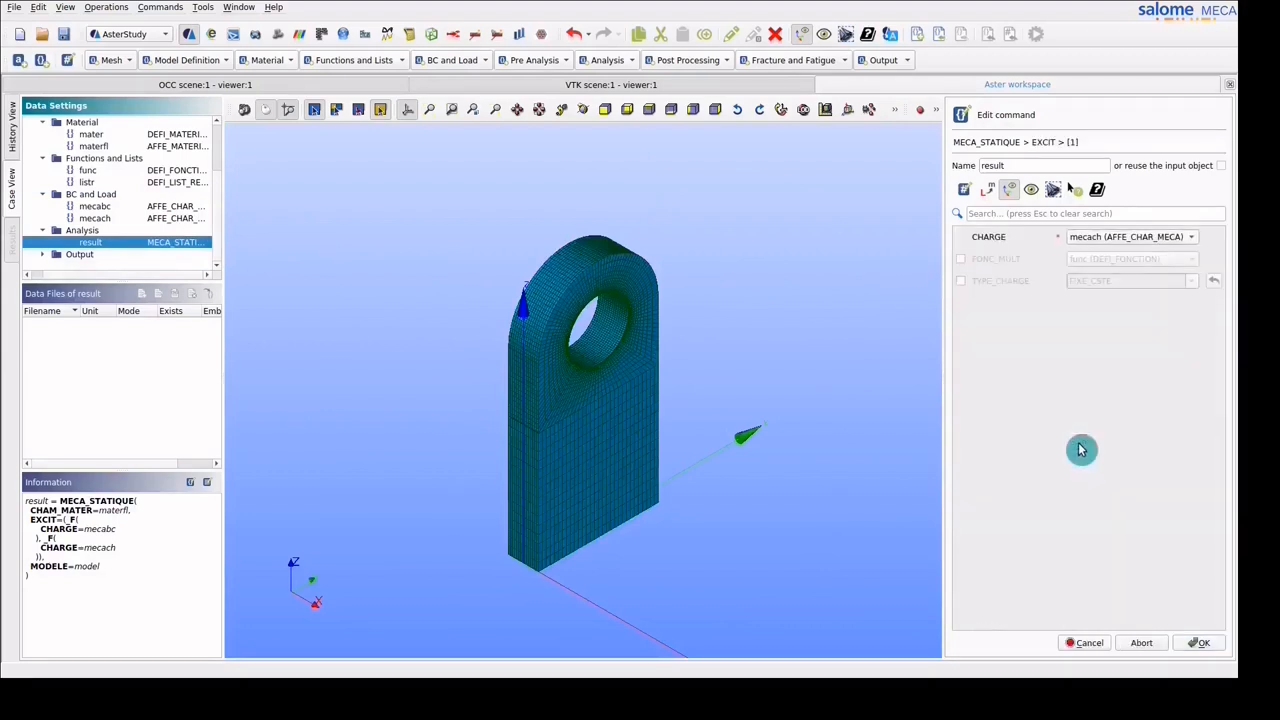
left_click(960, 260)
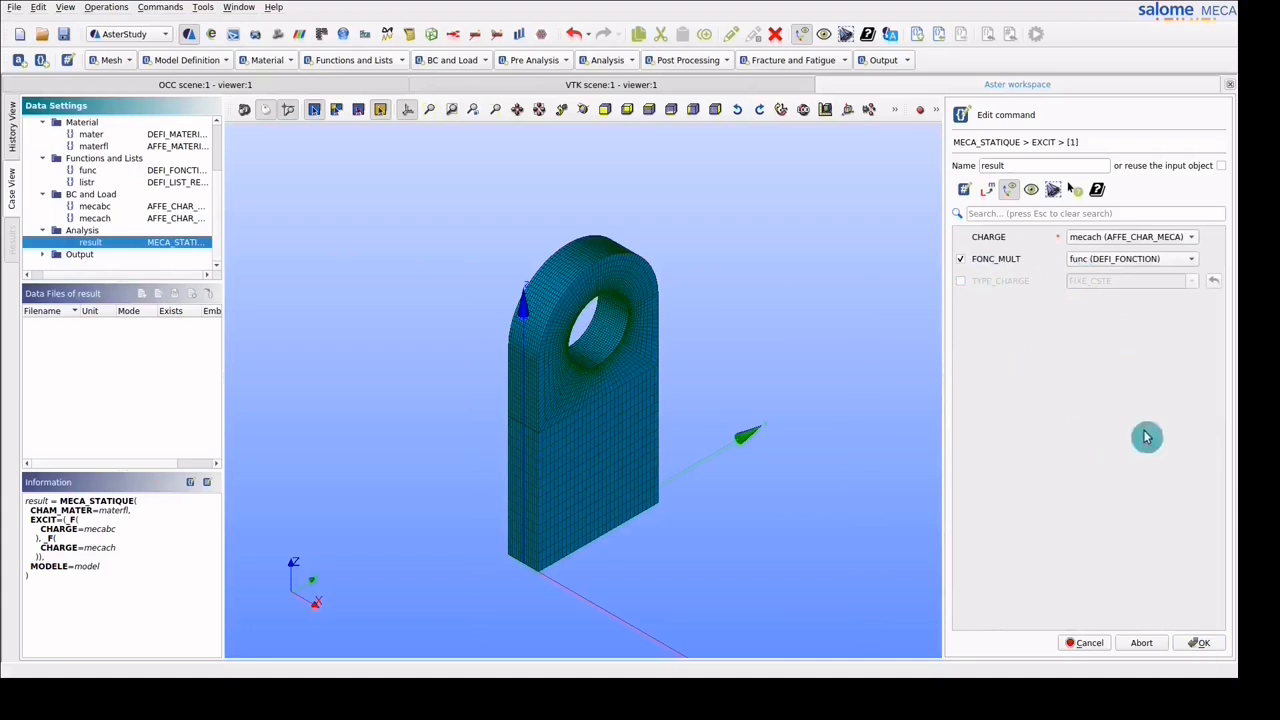
left_click(1204, 644)
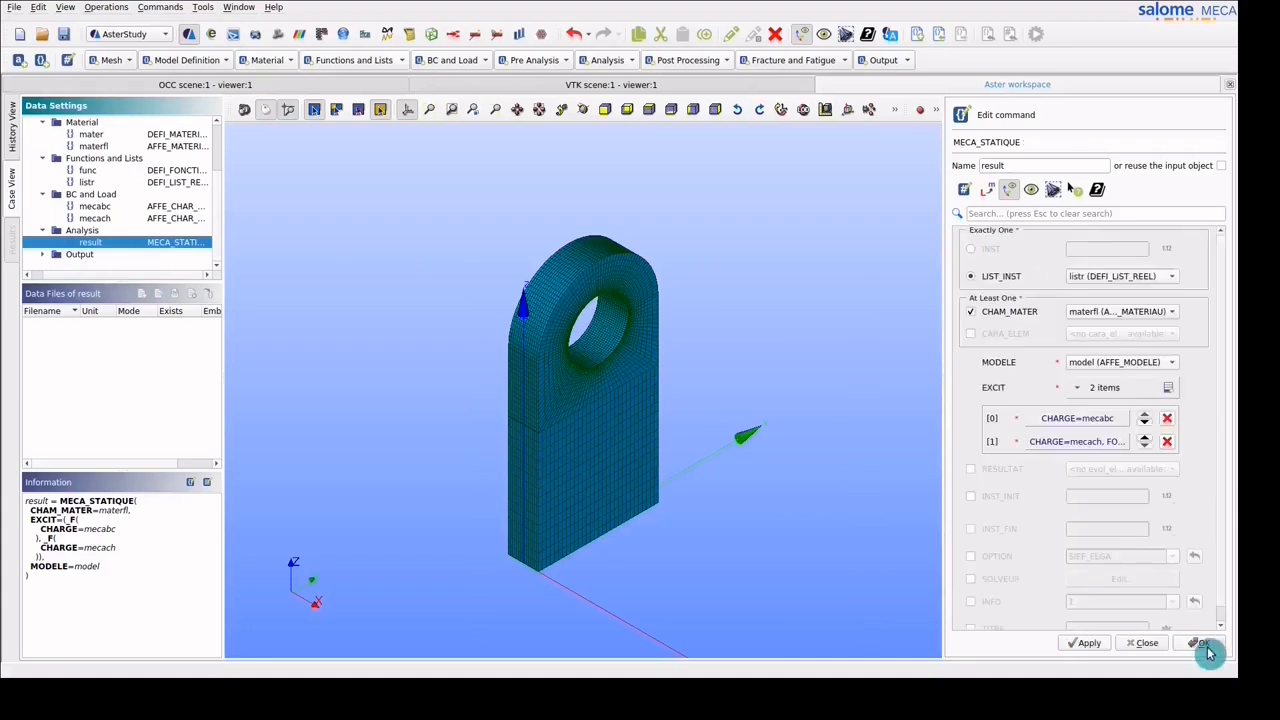
left_click(1205, 644)
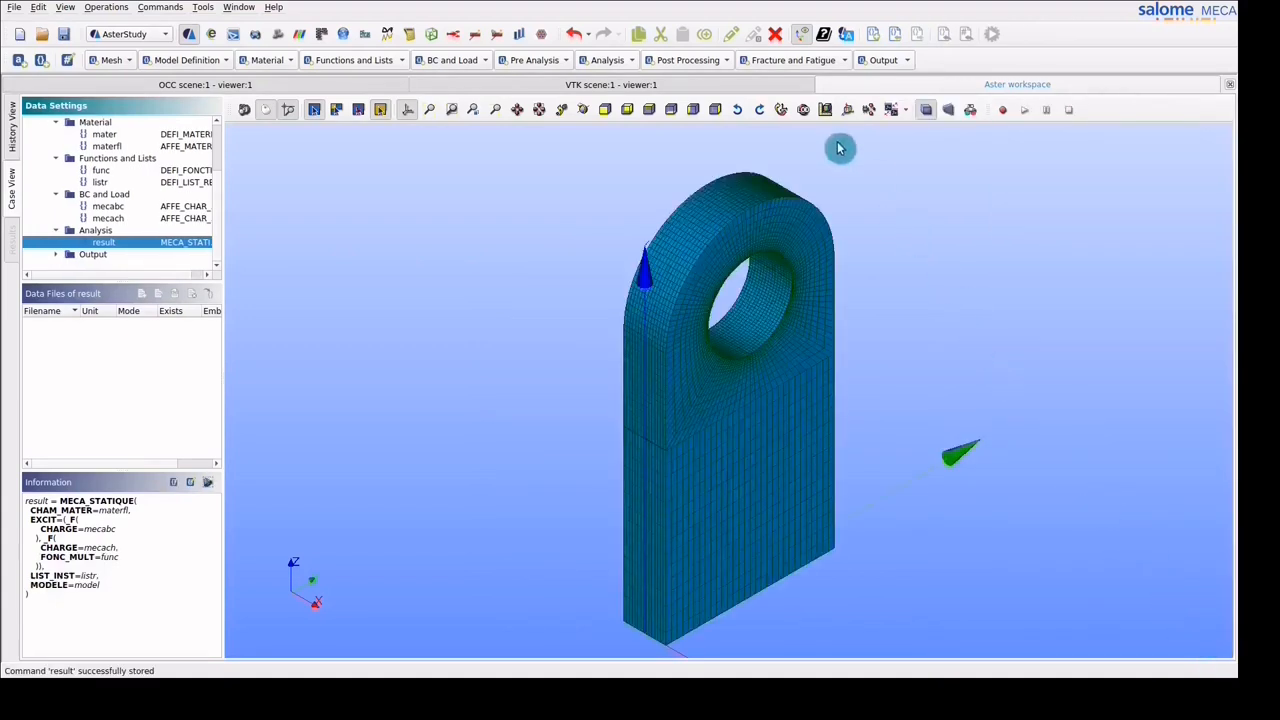
Add a CALC_CHAMP post-processing command that reuses the input object, with DEFORMATION set to EPSI_ELGA
left_click(726, 59)
left_click(726, 75)
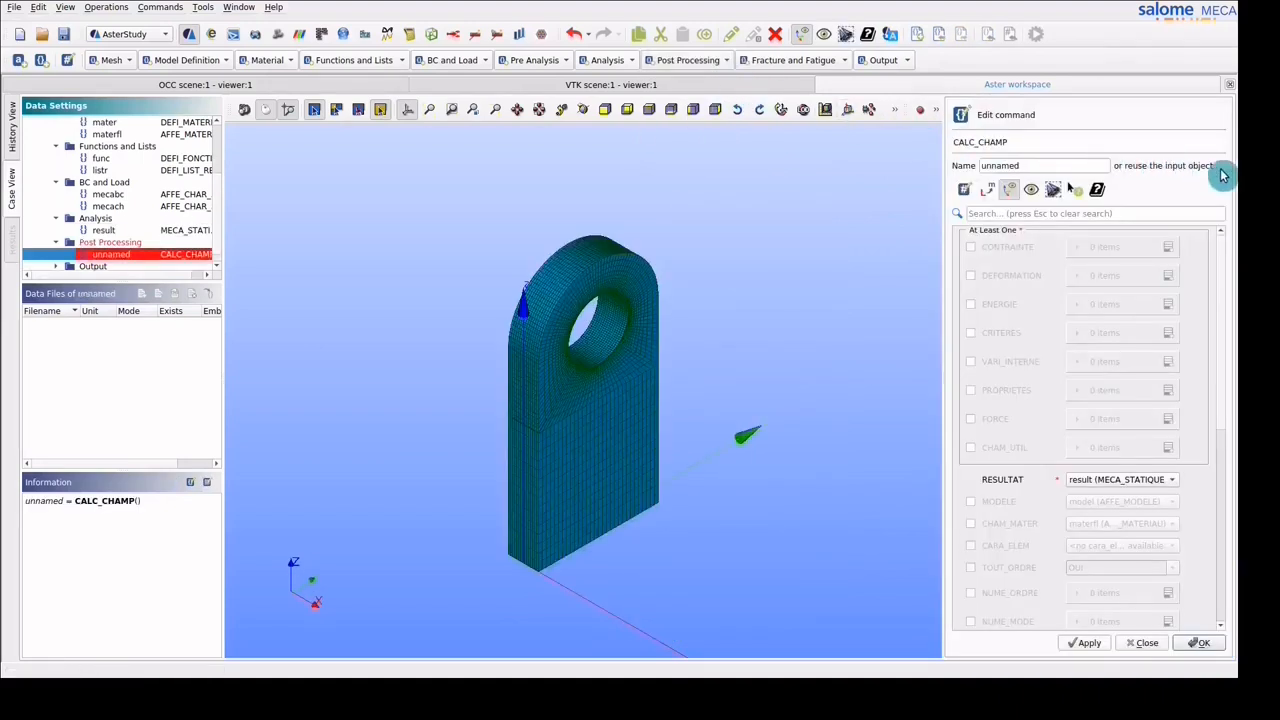
left_click(1221, 166)
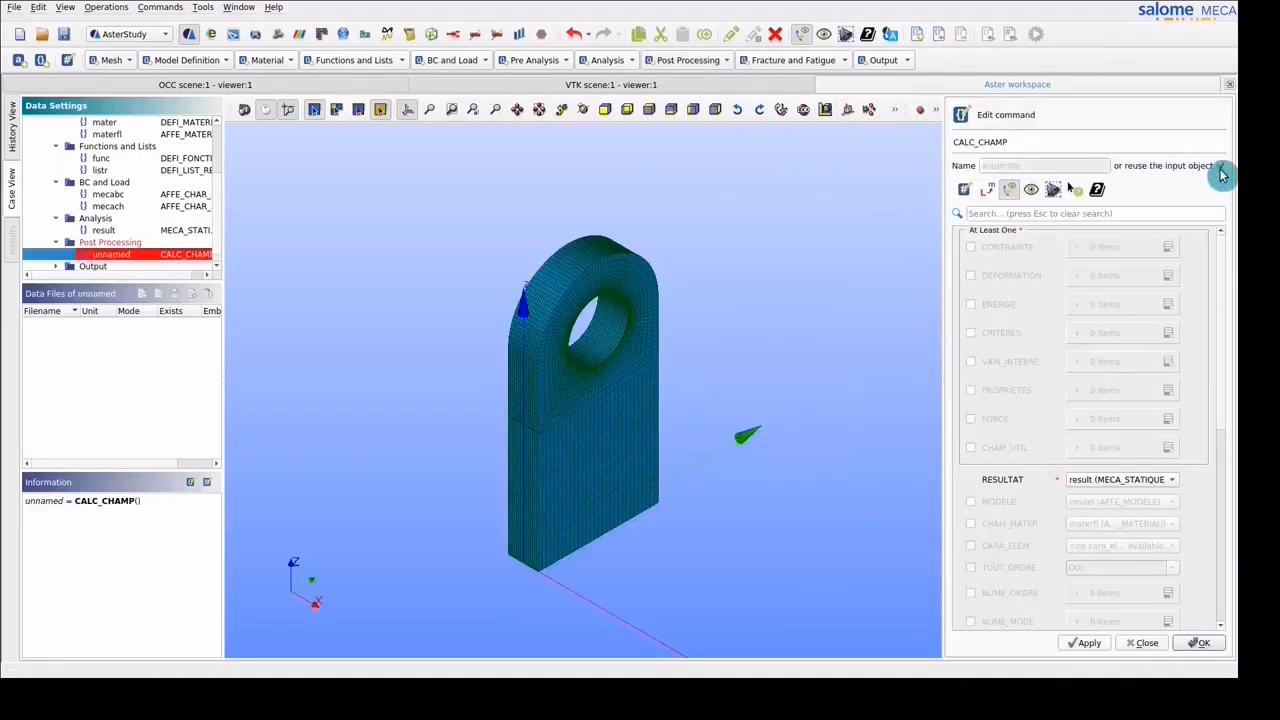
left_click(971, 276)
left_click(1150, 275)
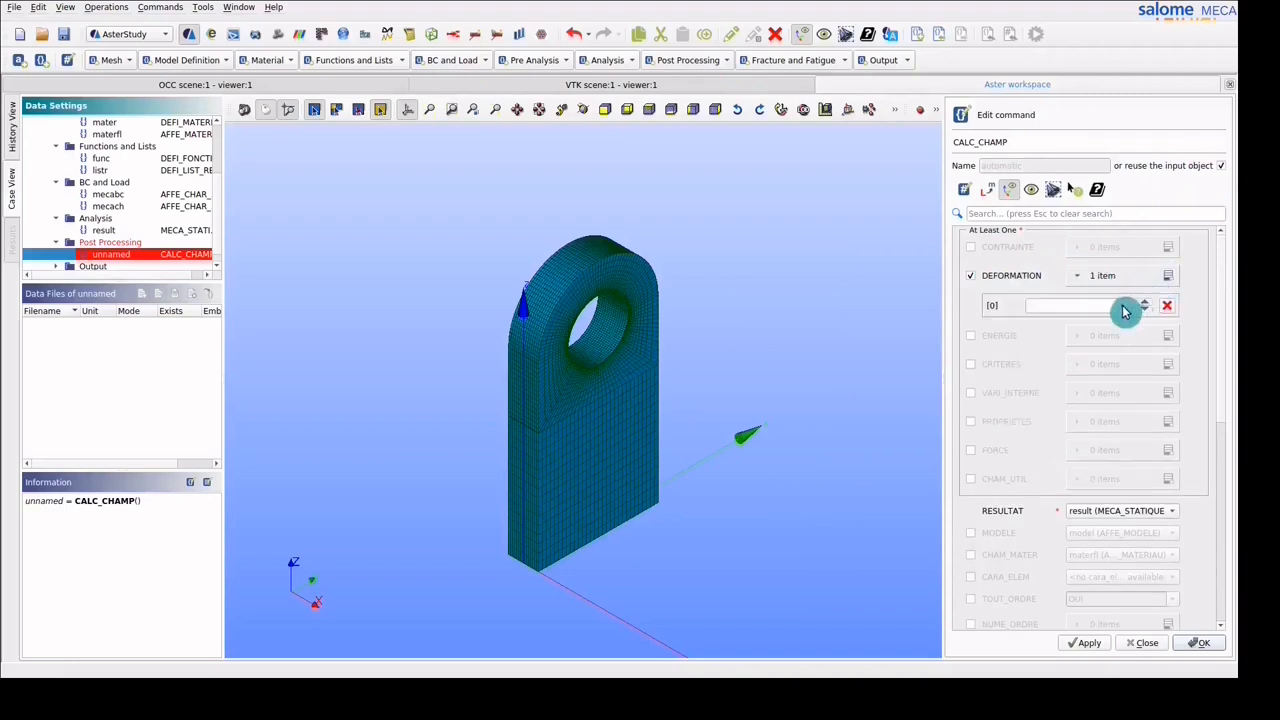
left_click(1123, 309)
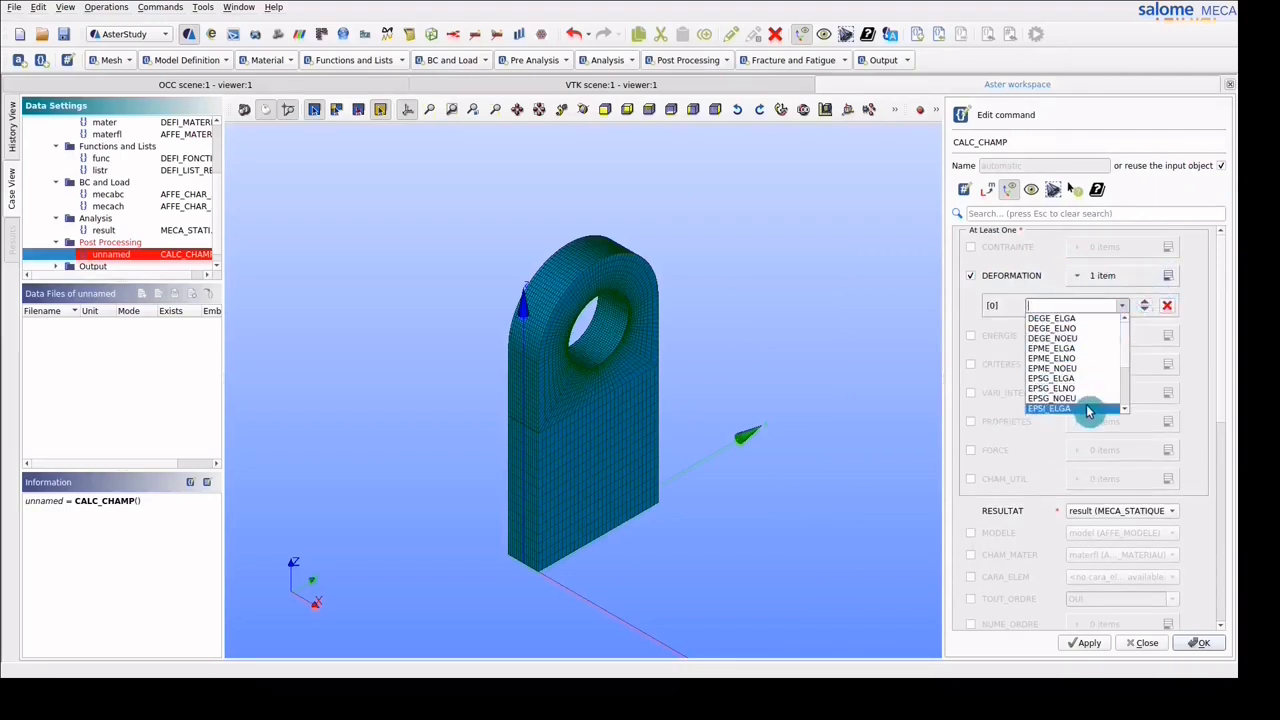
left_click(1088, 410)
Enable CRITERES with SIEQ_NOEU in the CALC_CHAMP command and save it
left_click(971, 365)
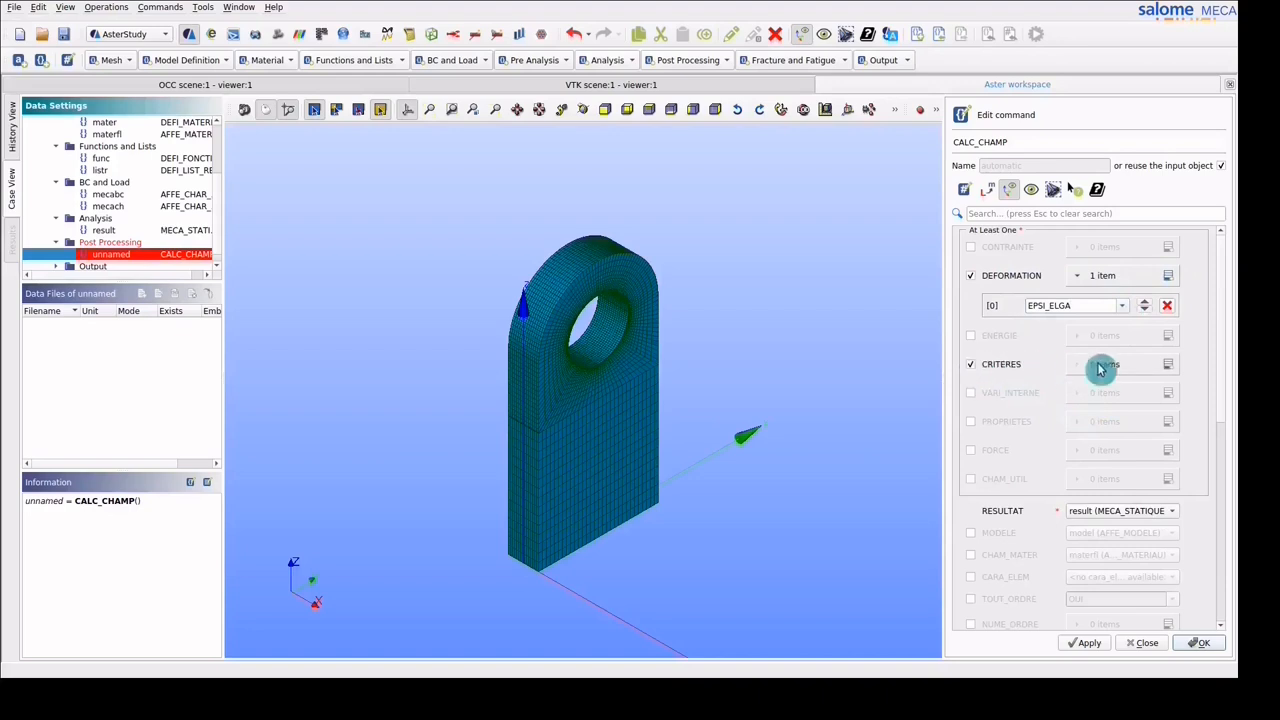
left_click(1167, 365)
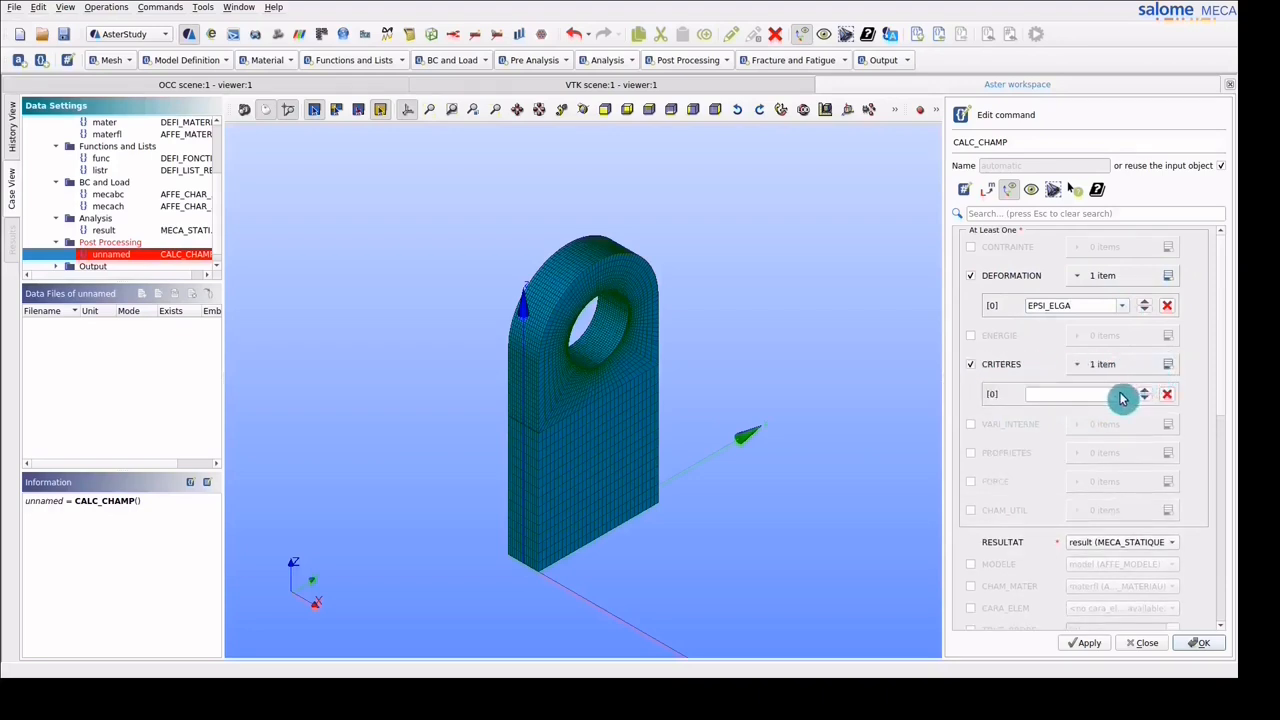
left_click(1121, 396)
left_click(1093, 501)
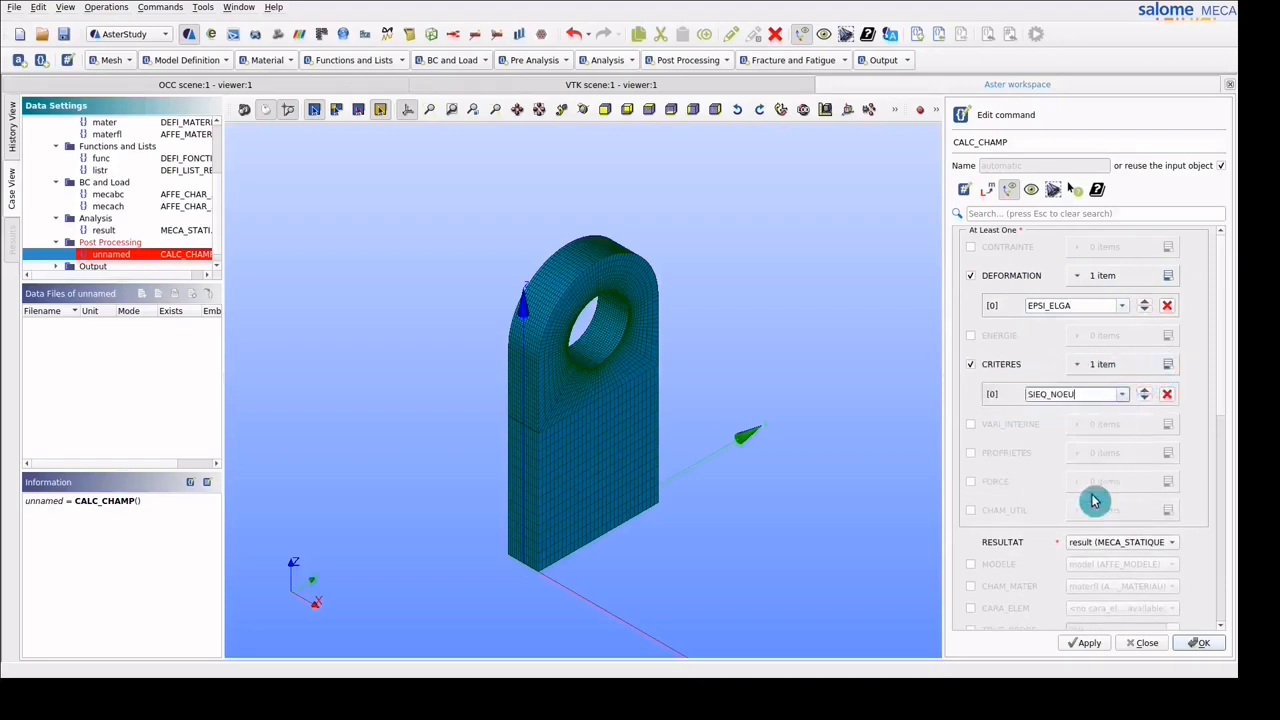
left_click(1203, 647)
Review the settings of the CALC_CHAMP command and the IMPR_RESU output command in the stage tree
left_click(156, 245)
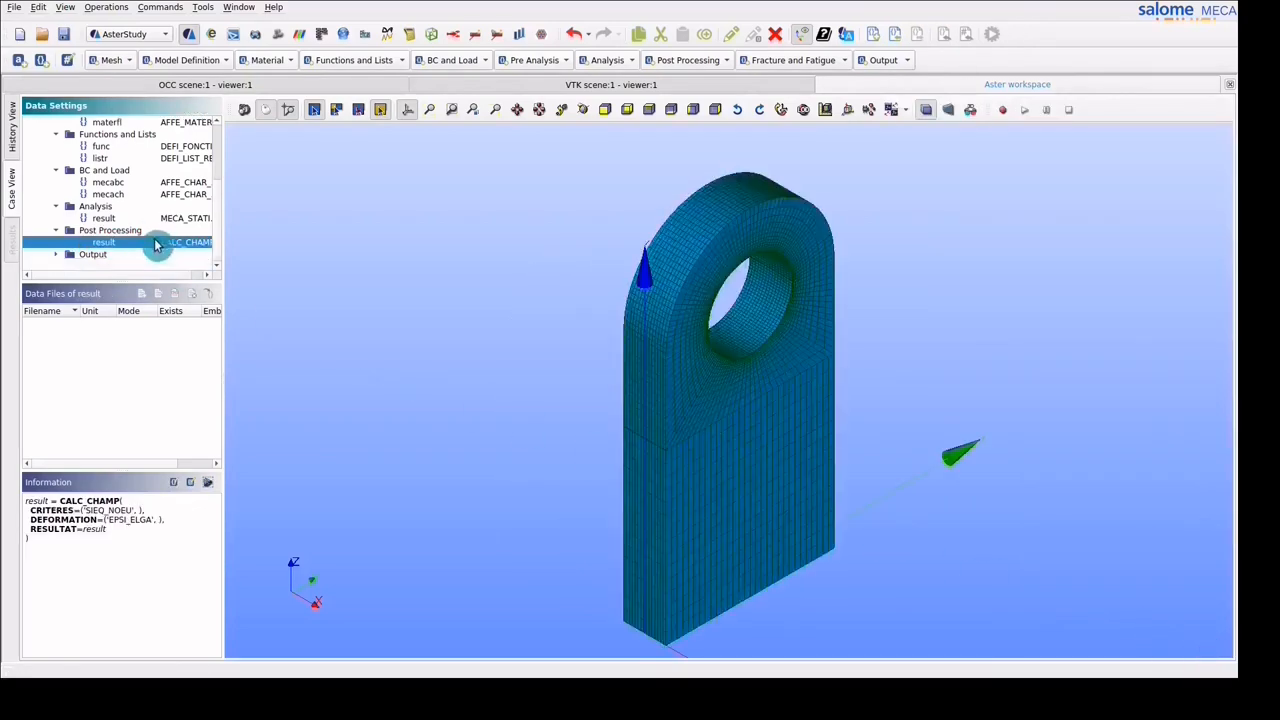
left_click(57, 255)
left_click(102, 267)
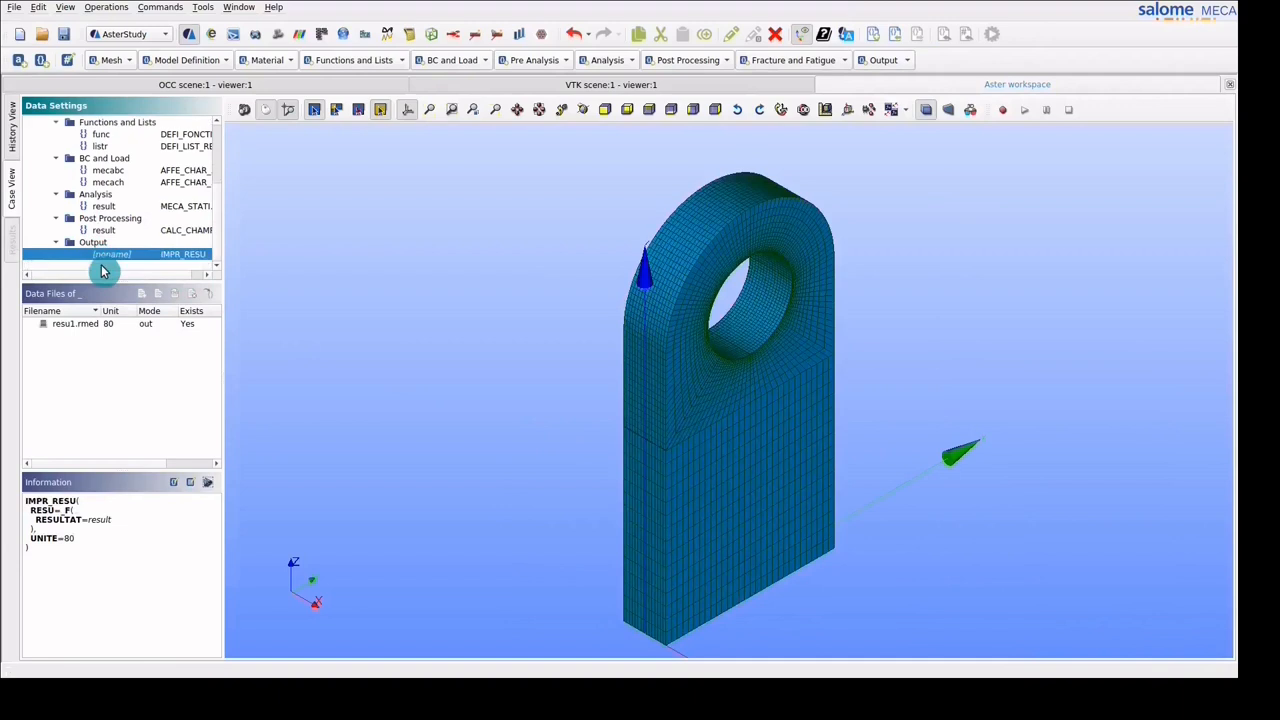
Save the study and run Stage_1 of the current case with auto refresh set to 5 s
left_click(13, 160)
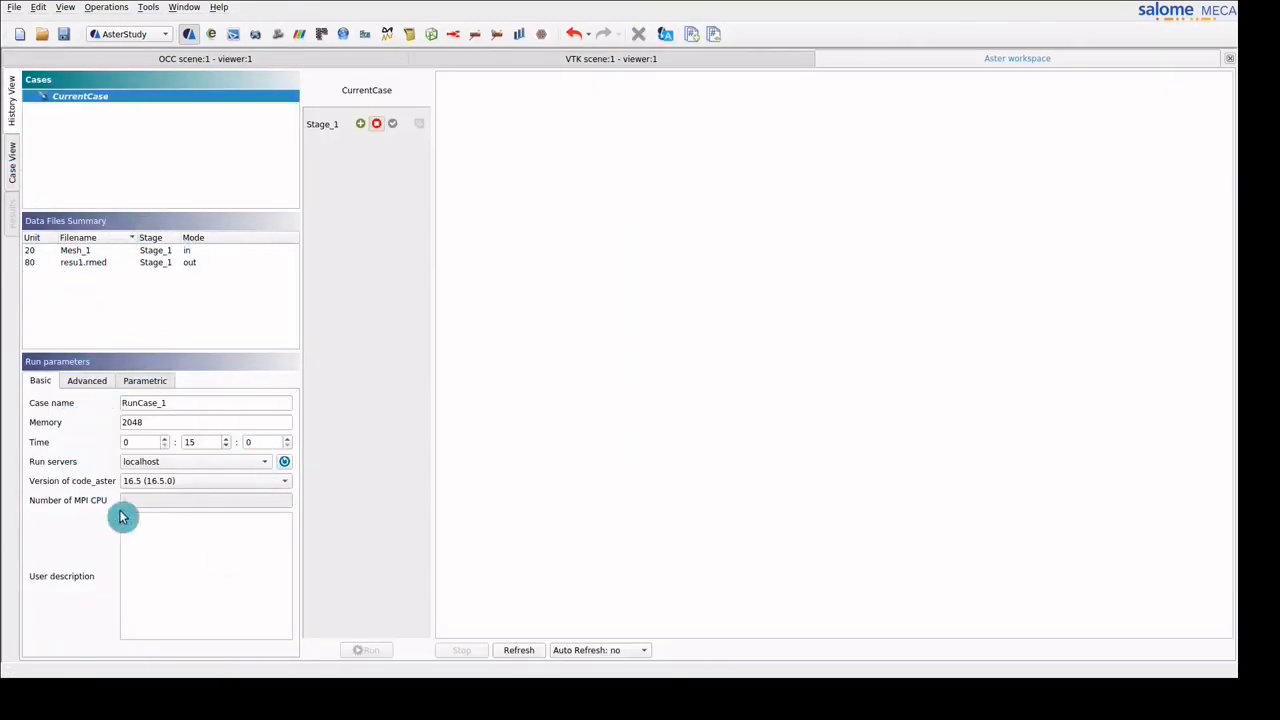
left_click(64, 35)
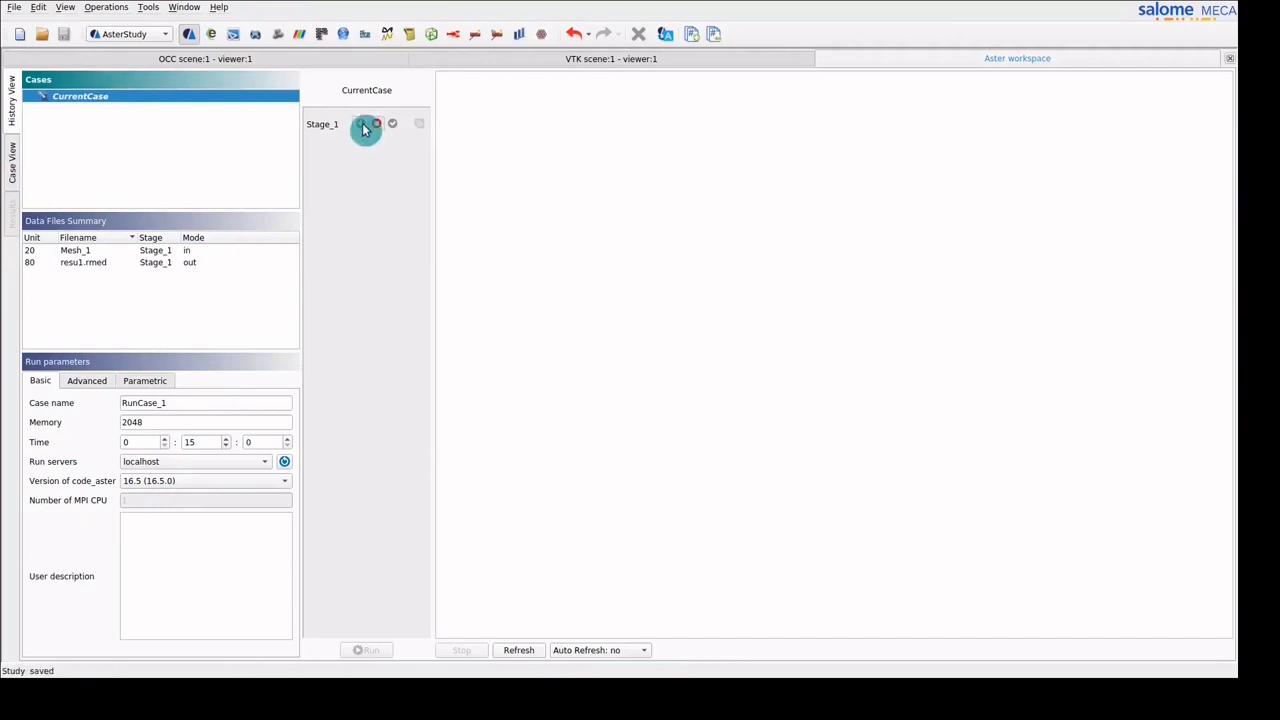
left_click(362, 124)
left_click(368, 651)
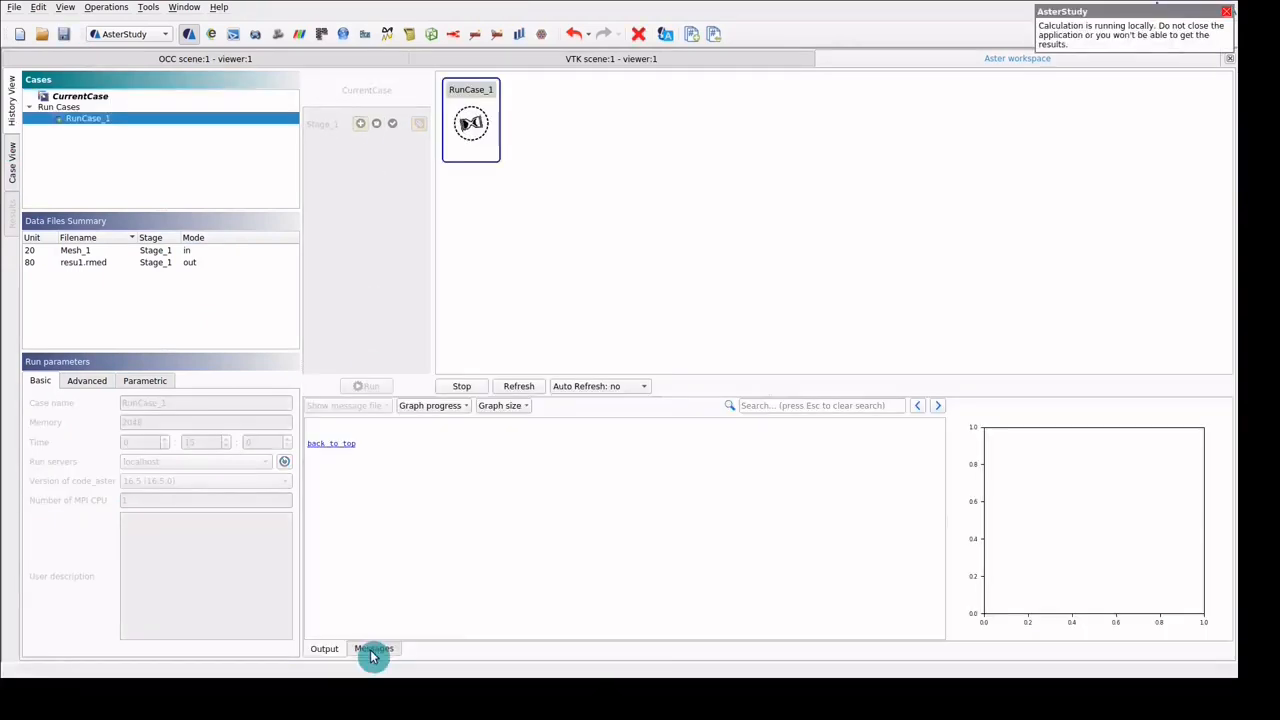
left_click(645, 388)
left_click(636, 405)
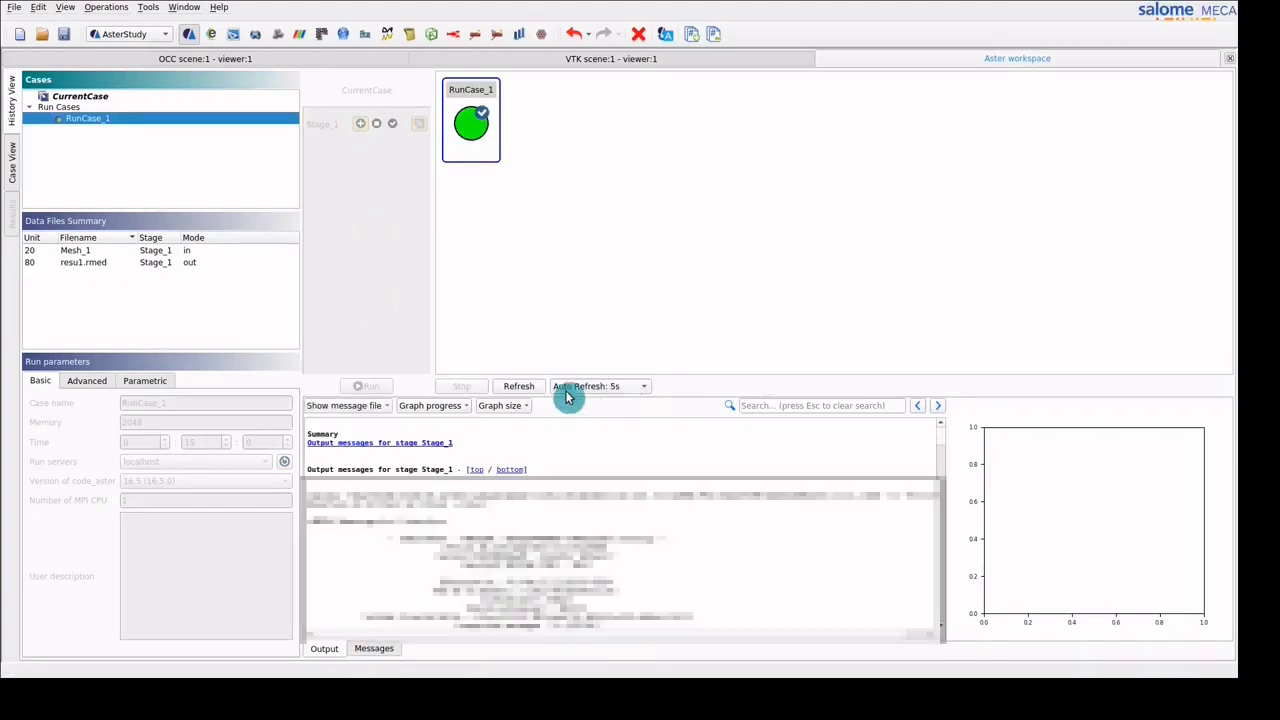
Open the resu1.rmed output file in the post-processor and dismiss the loading notice
right_click(90, 264)
left_click(126, 308)
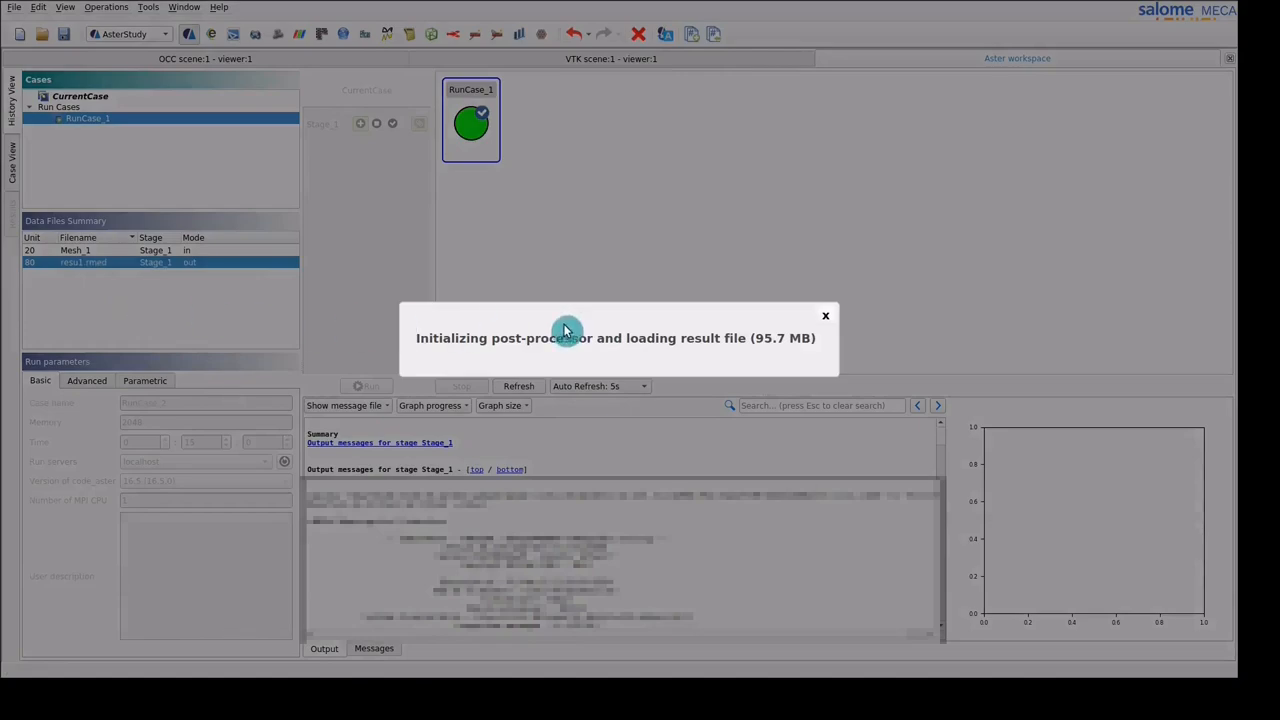
left_click(825, 316)
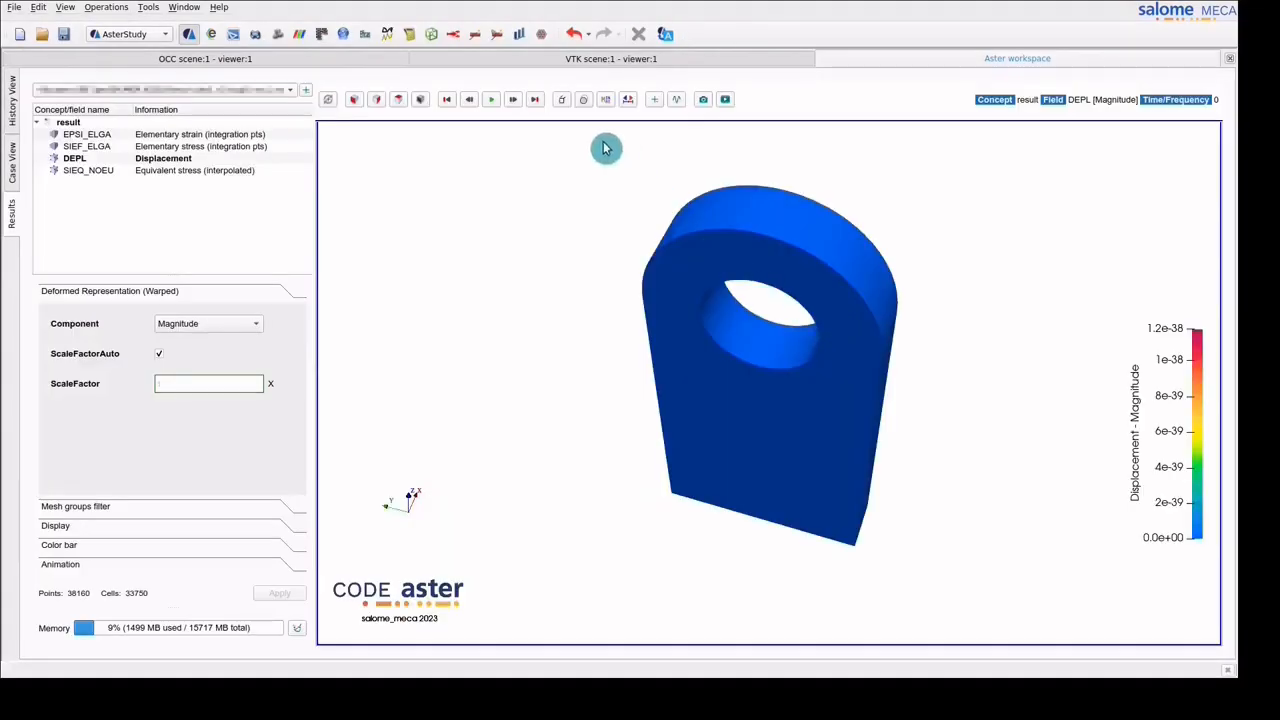
Examine the displacement magnitude at the last time step, with its minimum and maximum points temporarily marked
left_click(534, 99)
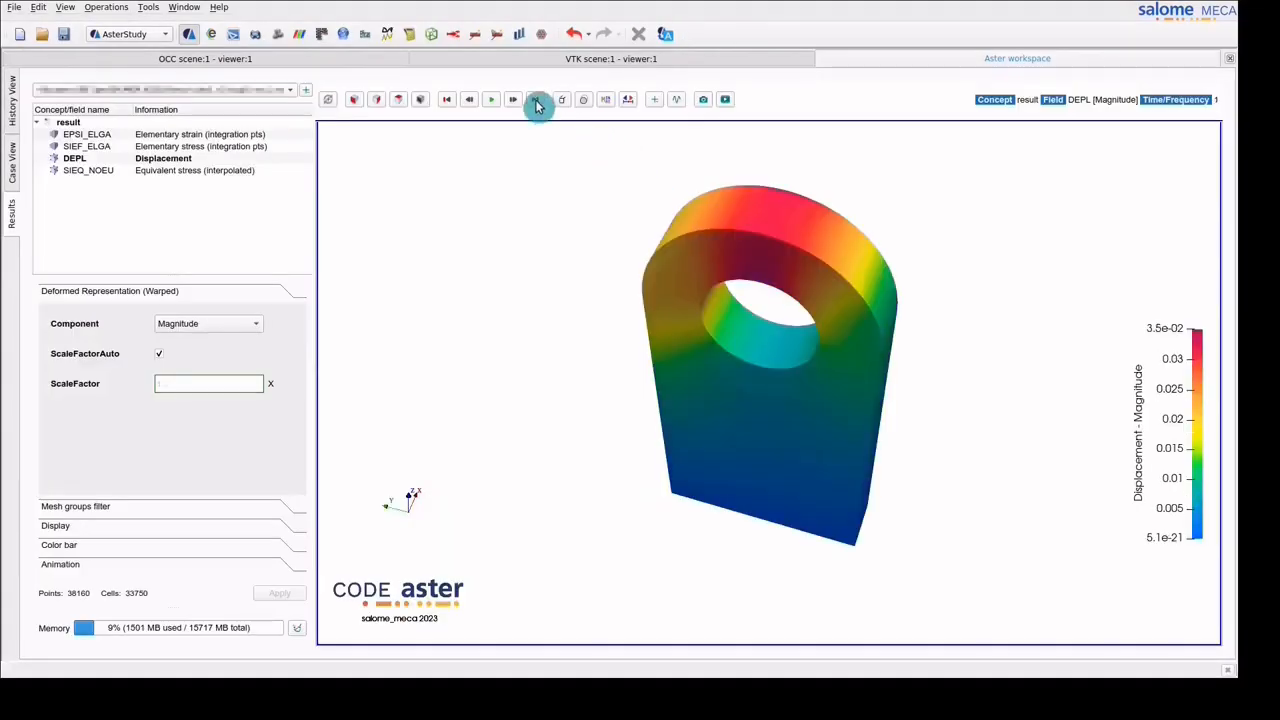
left_click(606, 100)
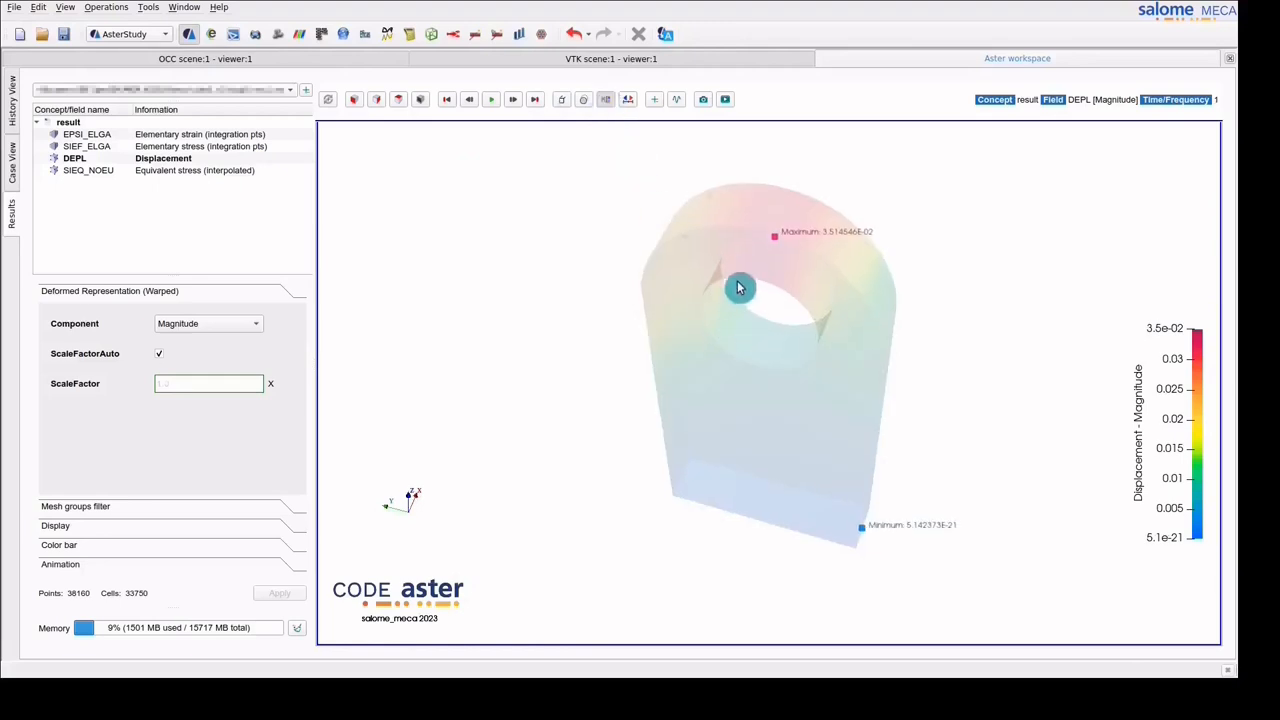
left_click_drag(737, 286, 749, 254)
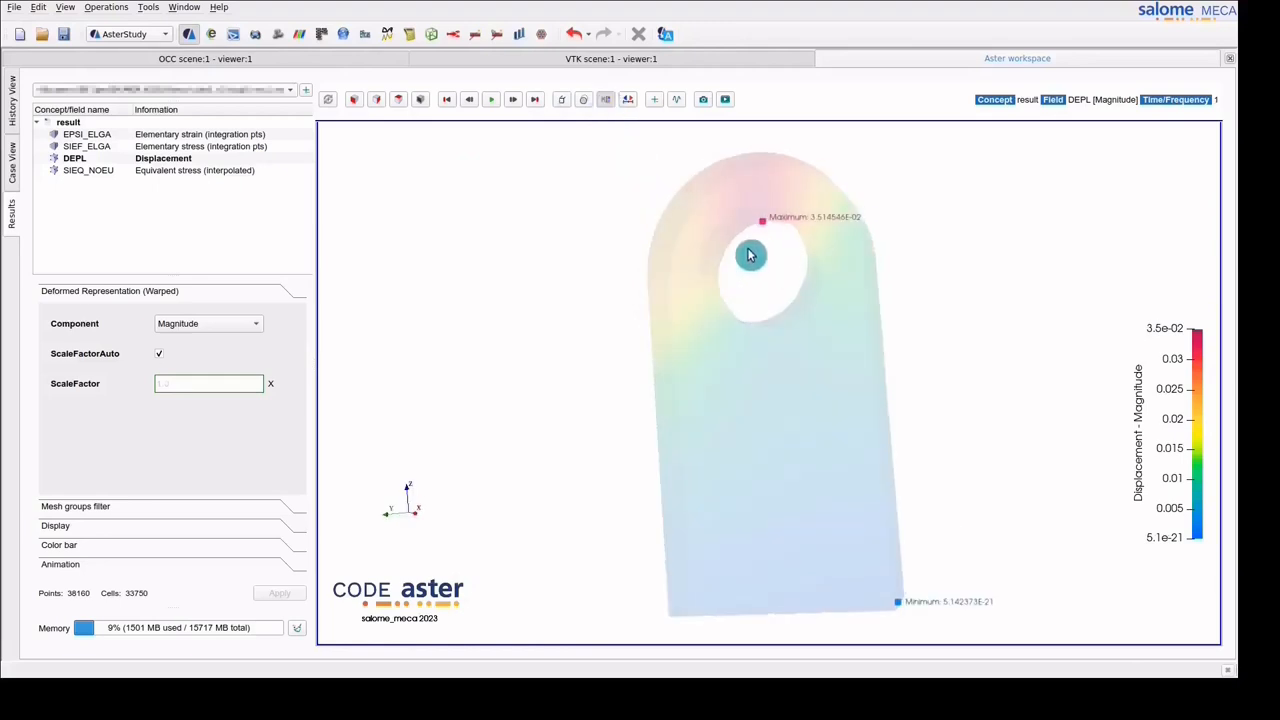
left_click(608, 102)
View the plate along X, set a manual deformation scale factor of 100, and play the displacement animation
left_click(353, 100)
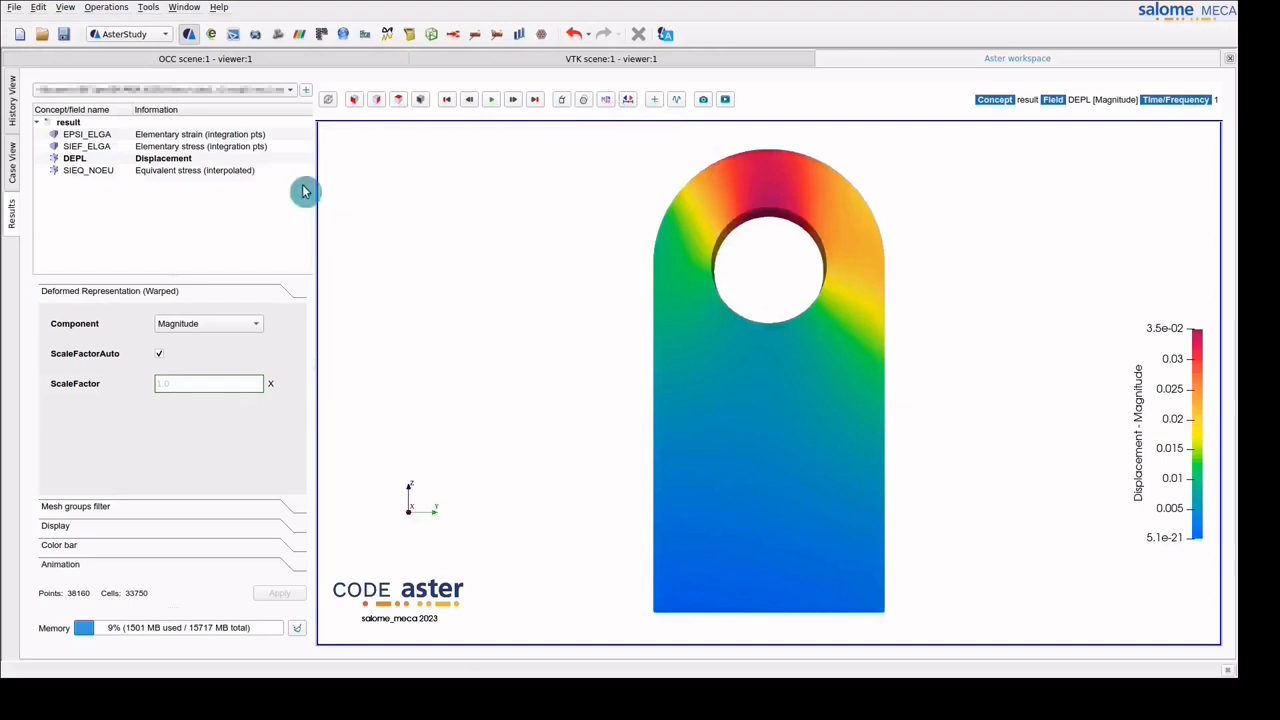
left_click(159, 353)
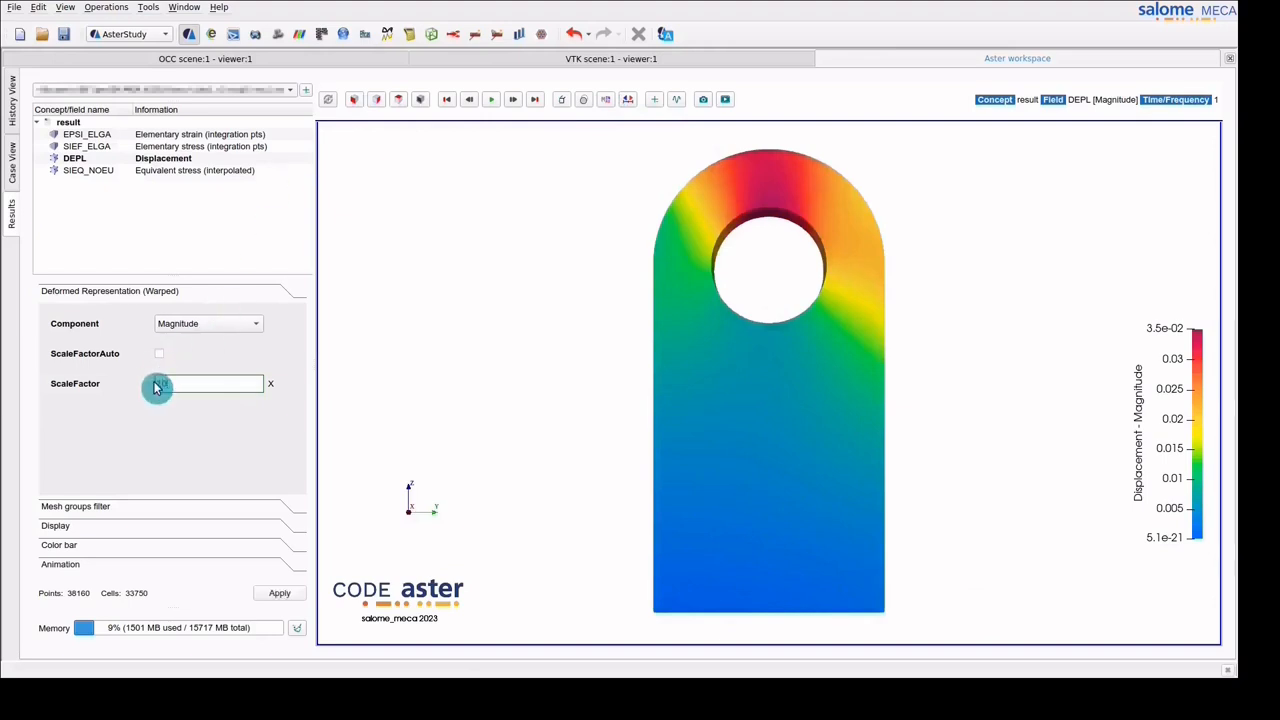
left_click(157, 386)
type("100.0")
left_click(279, 594)
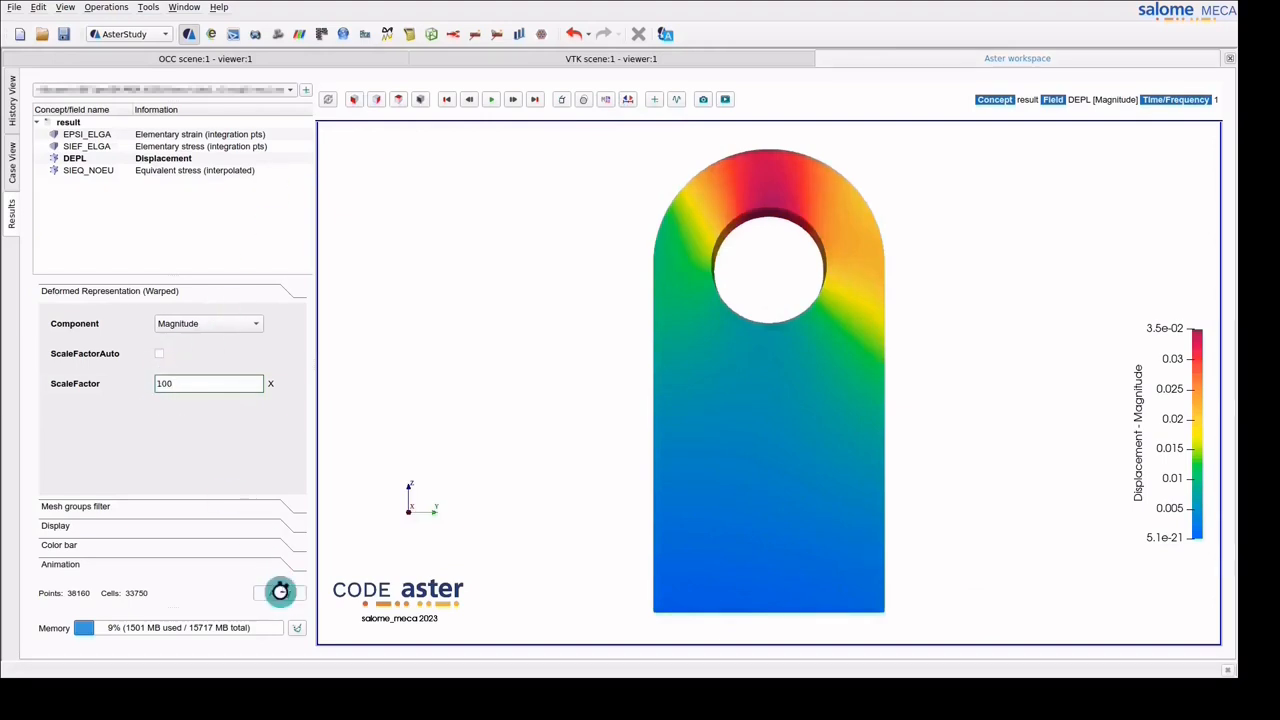
left_click(491, 101)
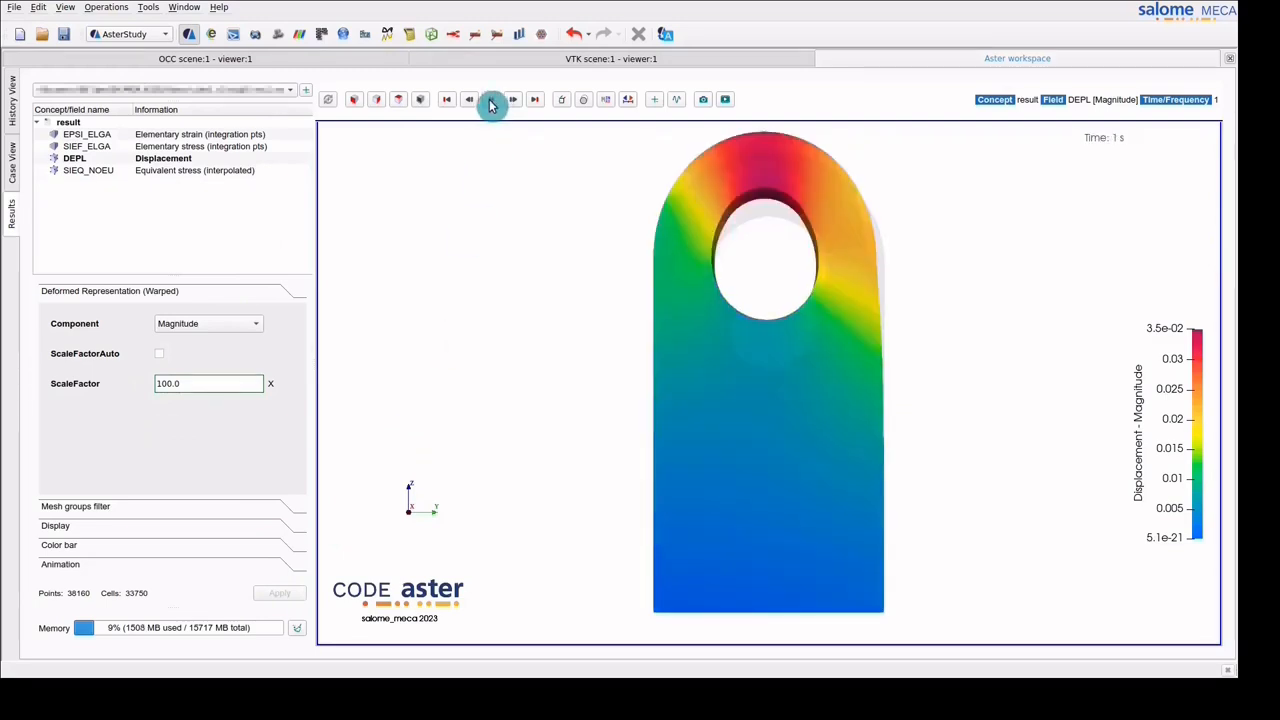
left_click(491, 104)
Display the elementary strain field EPSI_ELGA and examine its EPYY and EPZZ components
left_click(216, 135)
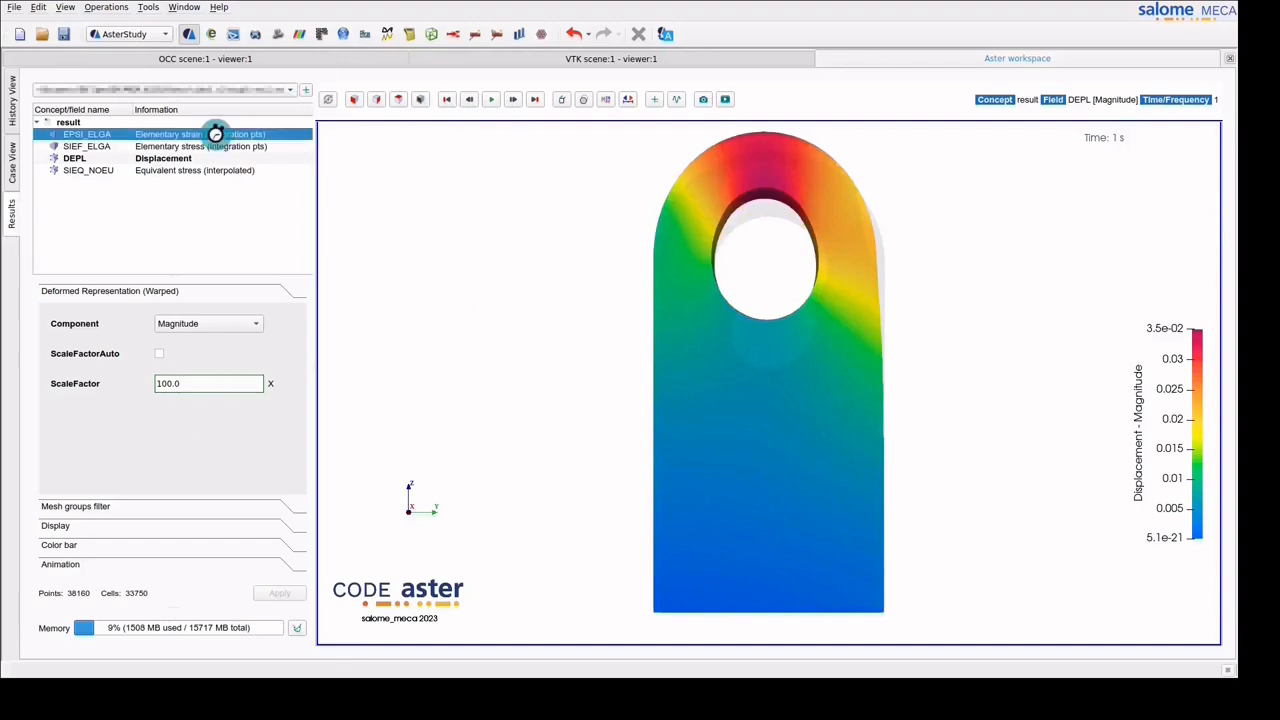
left_click(256, 328)
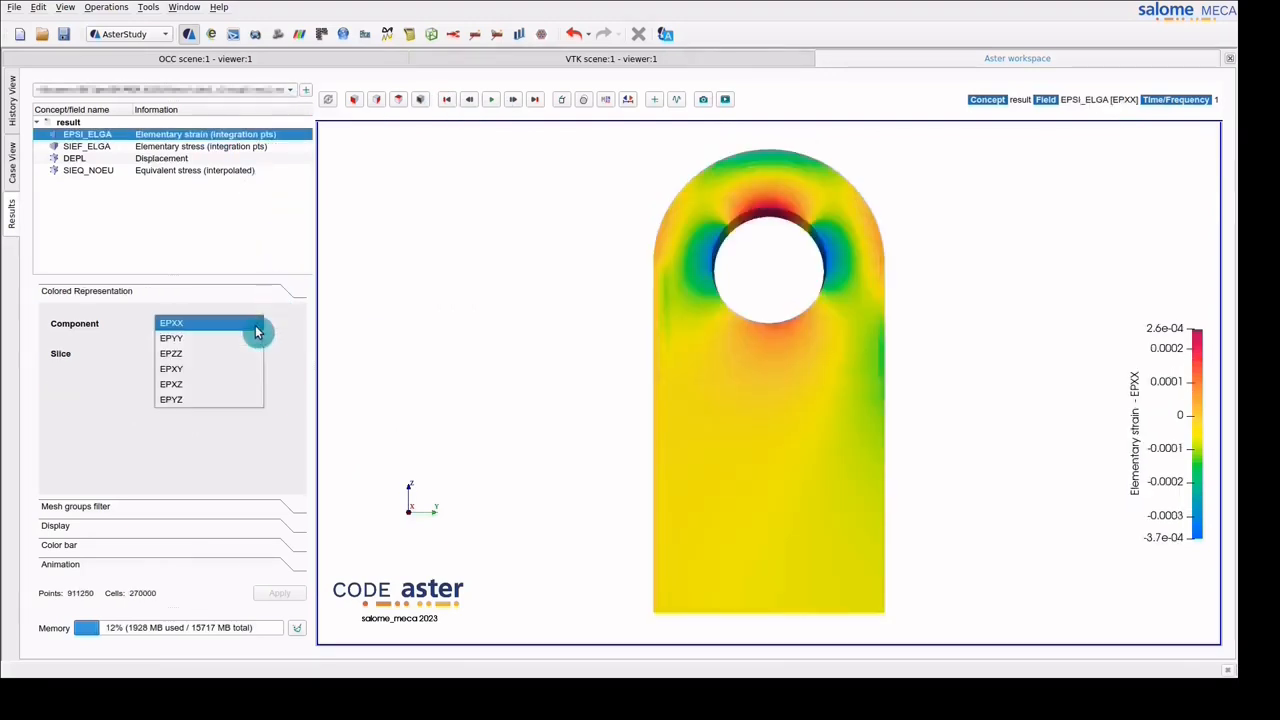
left_click(248, 340)
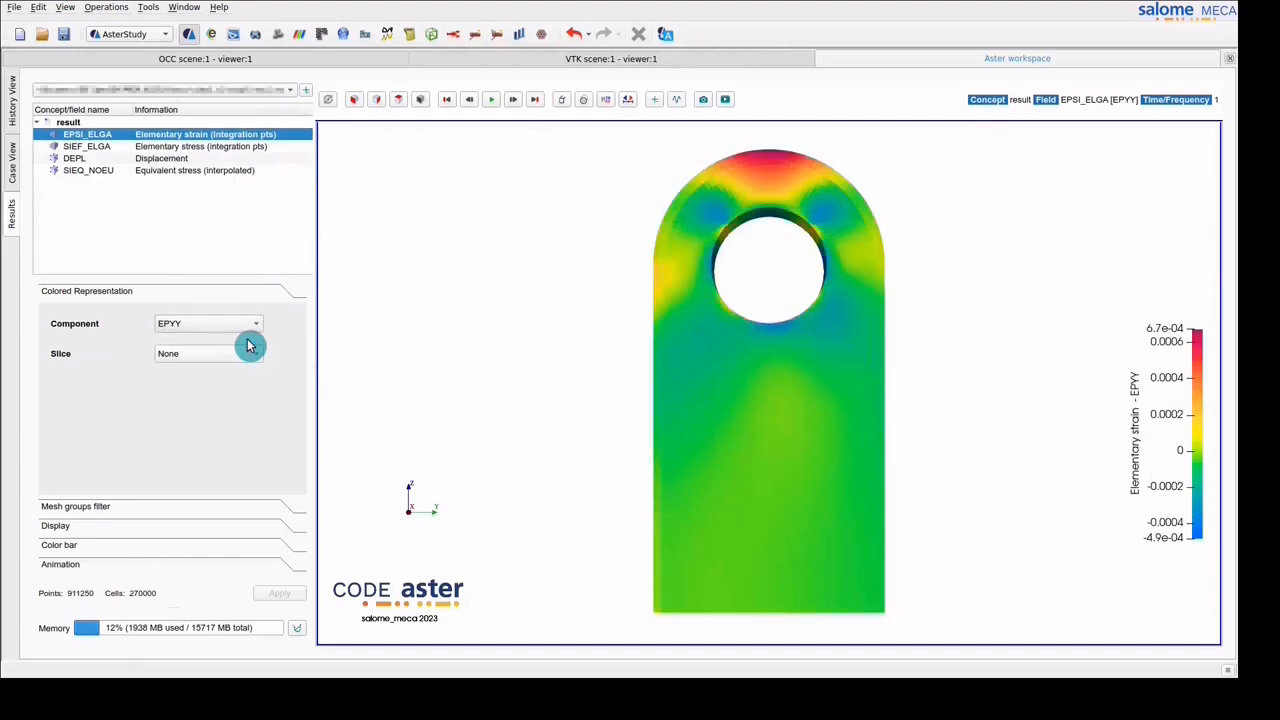
left_click_drag(751, 286, 736, 288)
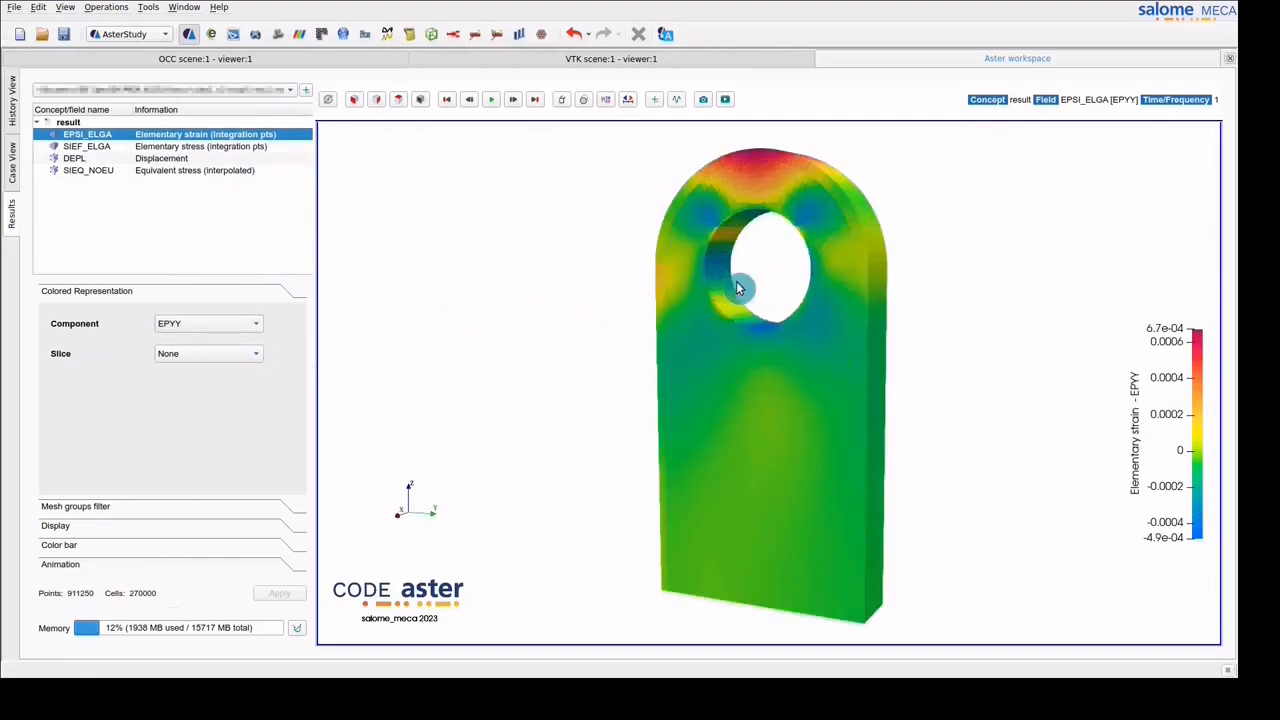
left_click(256, 328)
left_click(249, 342)
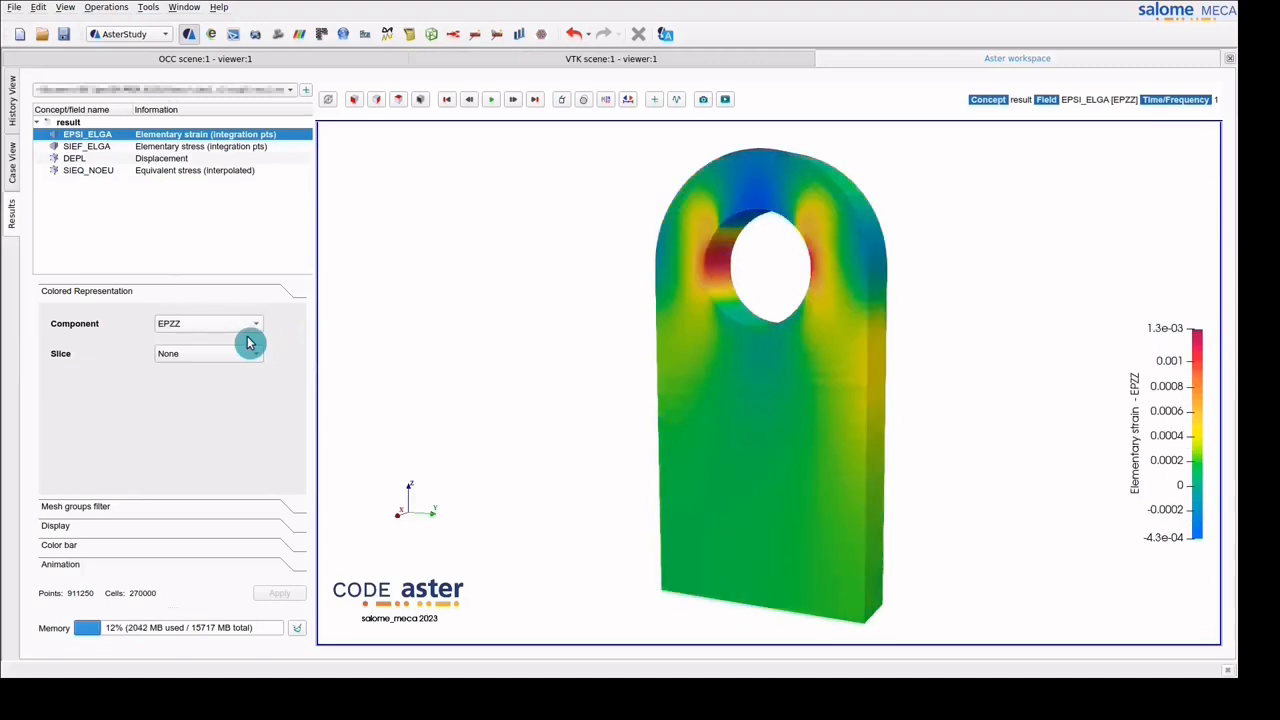
Display the elementary stress field SIEF_ELGA and examine its SIYY and SIZZ components
left_click(270, 147)
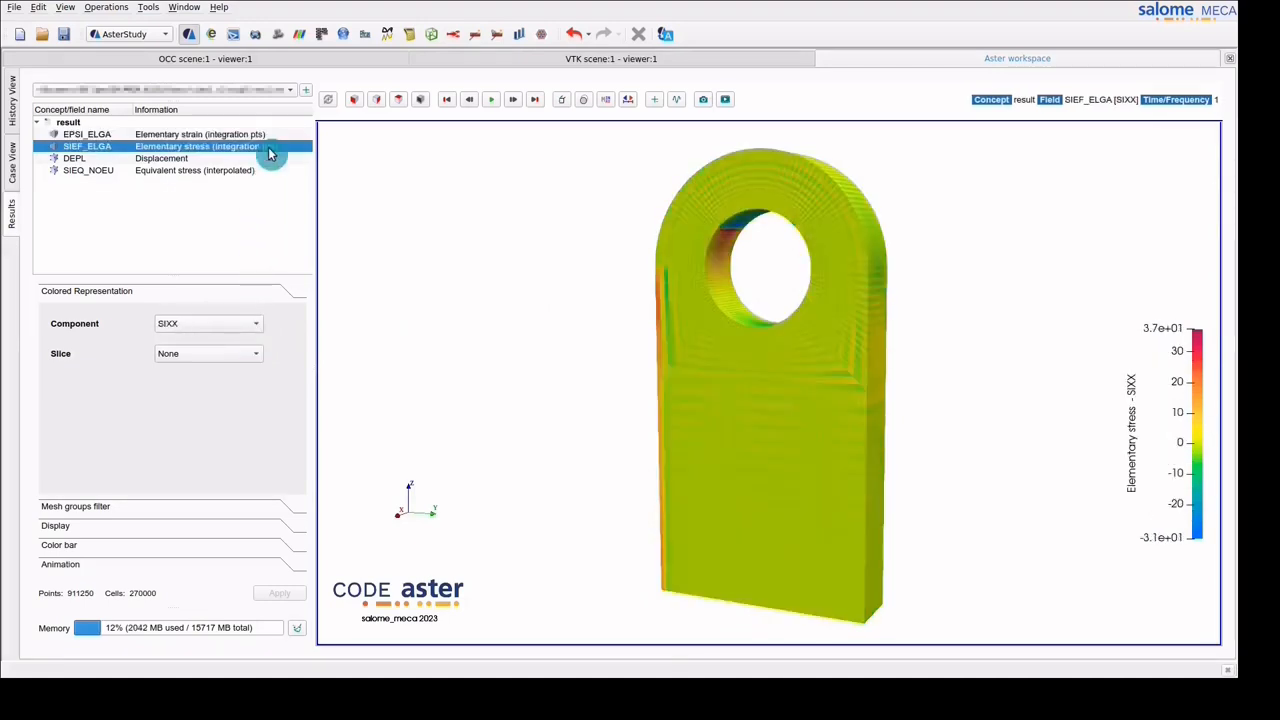
left_click(258, 326)
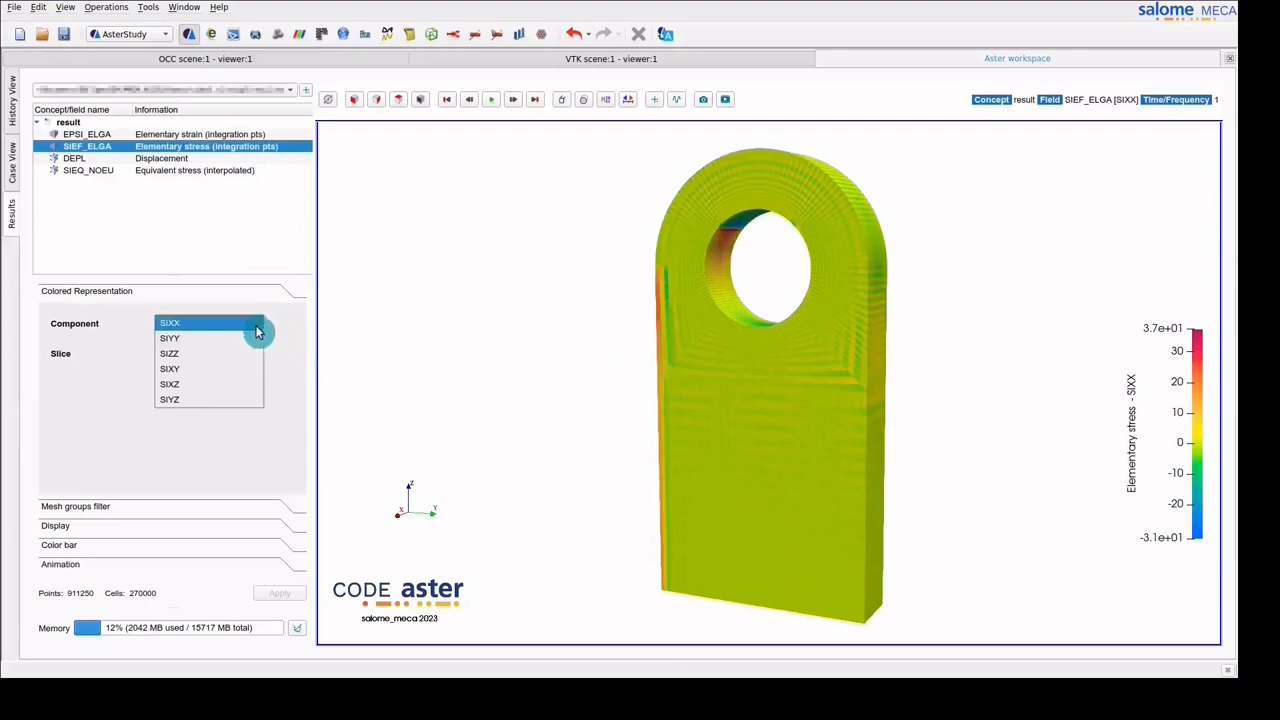
left_click(255, 332)
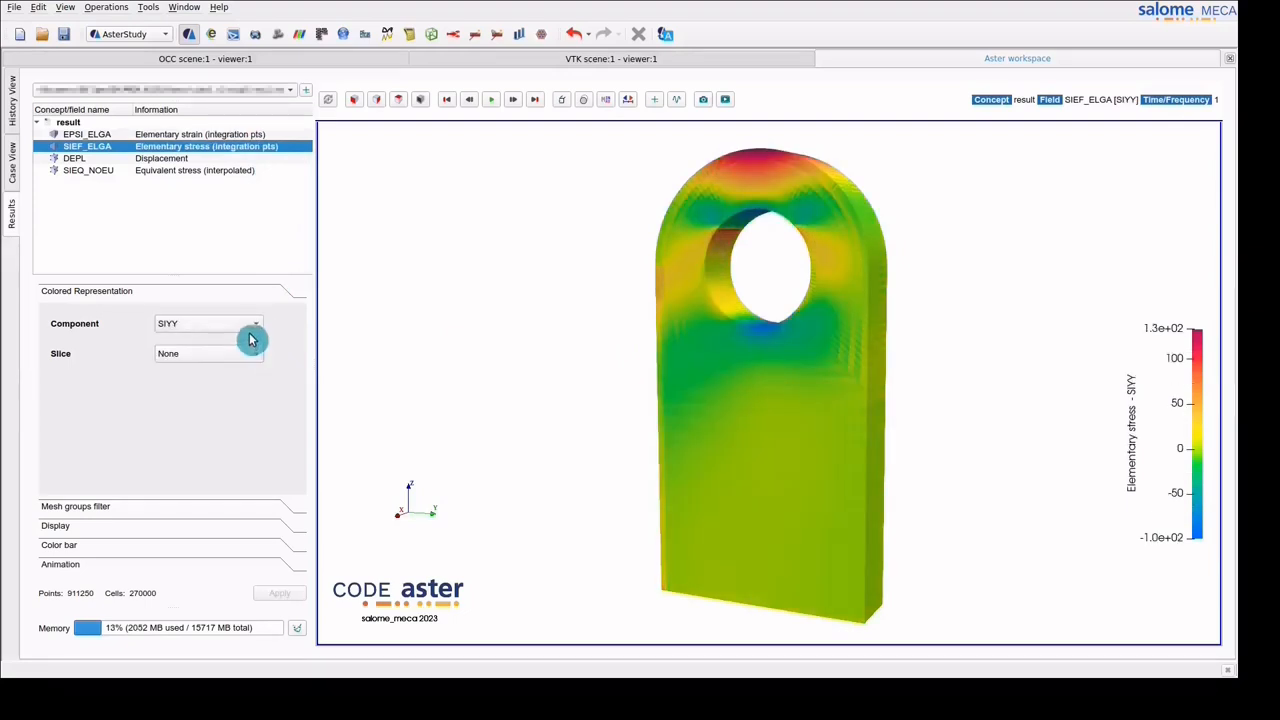
left_click(255, 332)
left_click(250, 341)
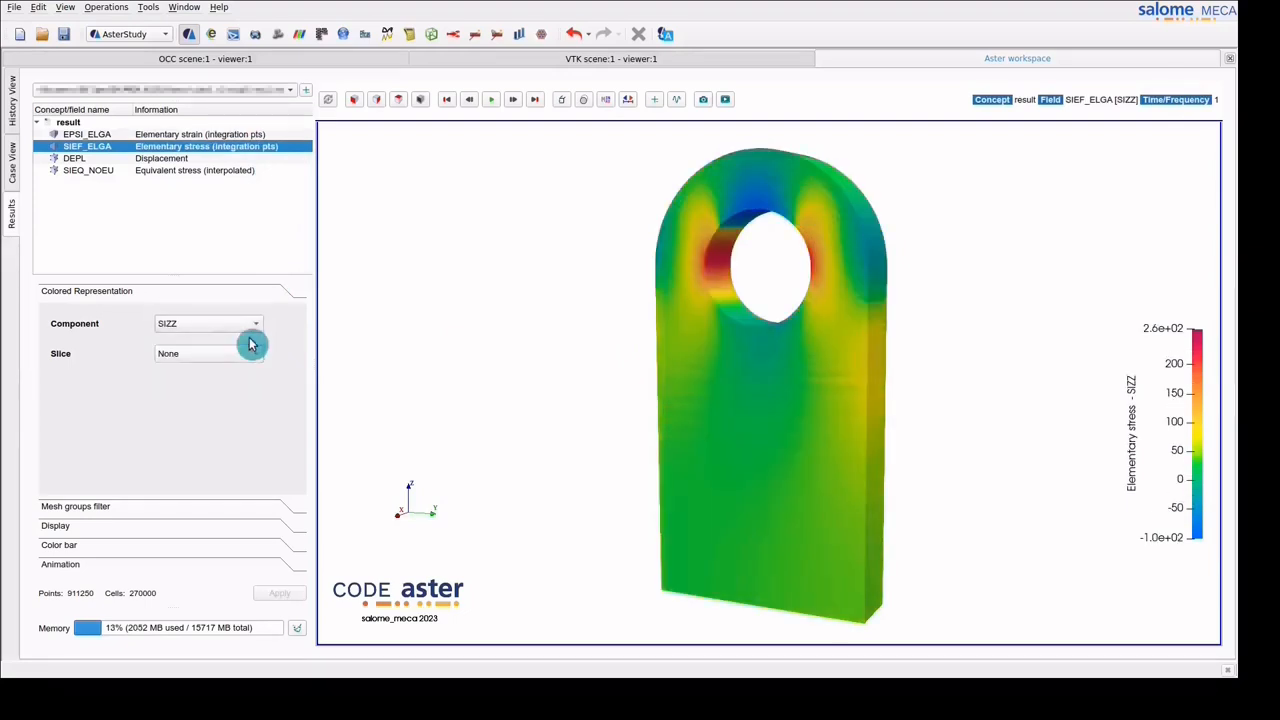
Display the equivalent stress field SIEQ_NOEU with the VMIS component and play its time animation
left_click(267, 172)
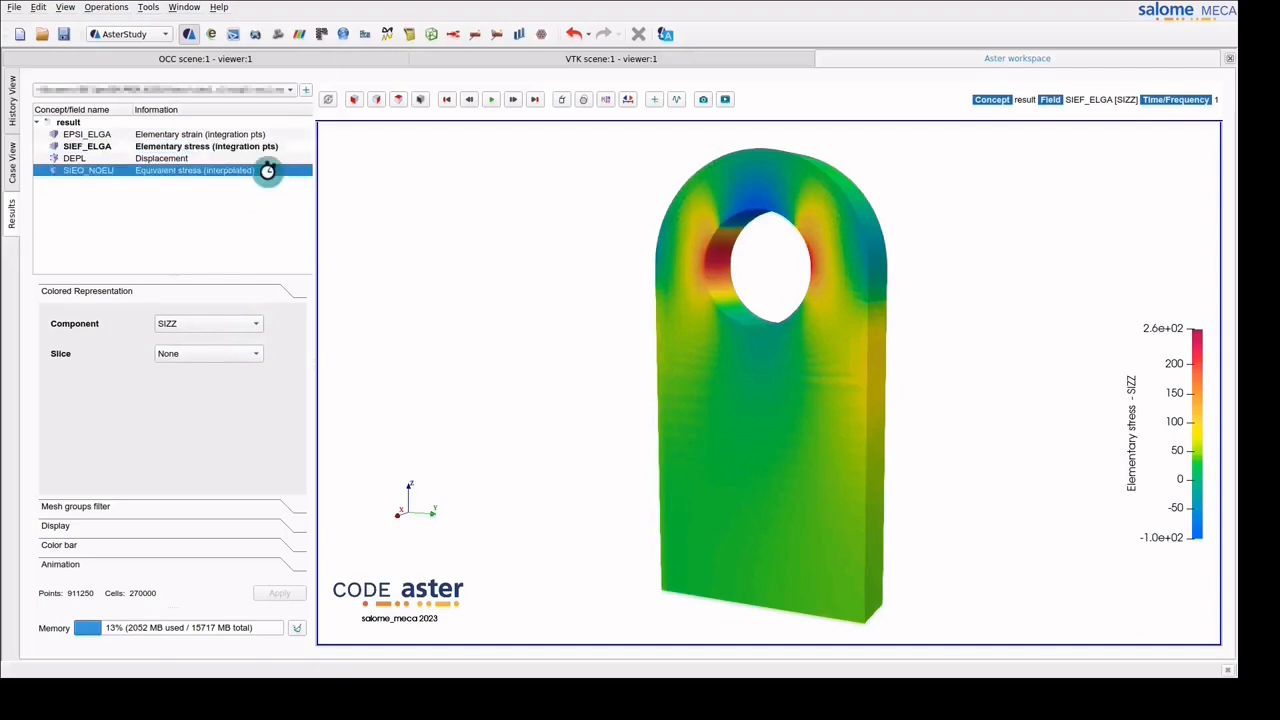
left_click(252, 328)
left_click(251, 325)
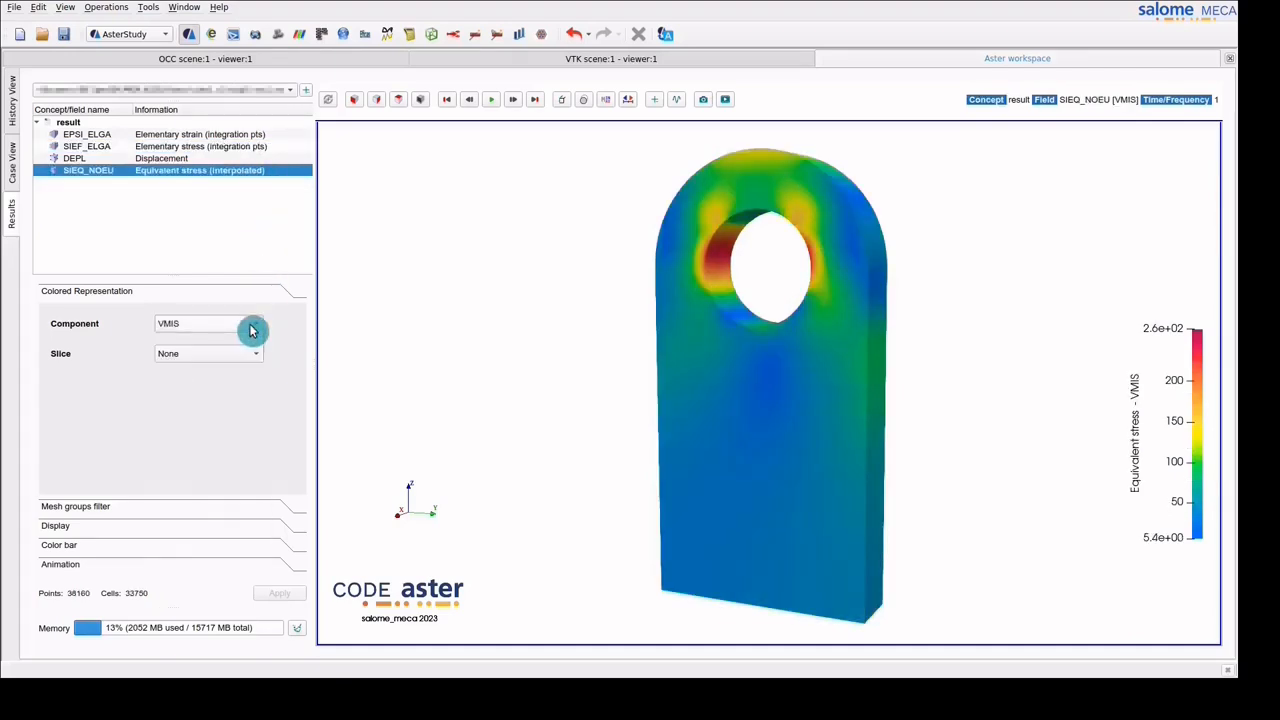
left_click(490, 101)
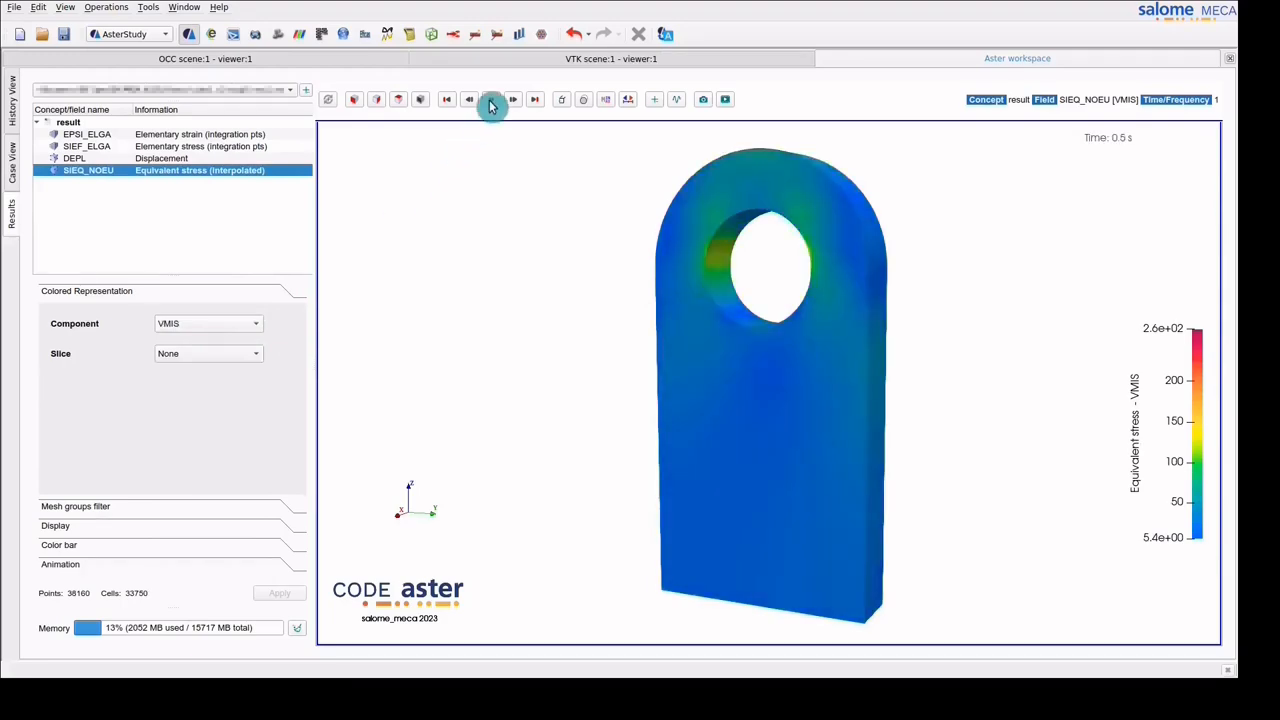